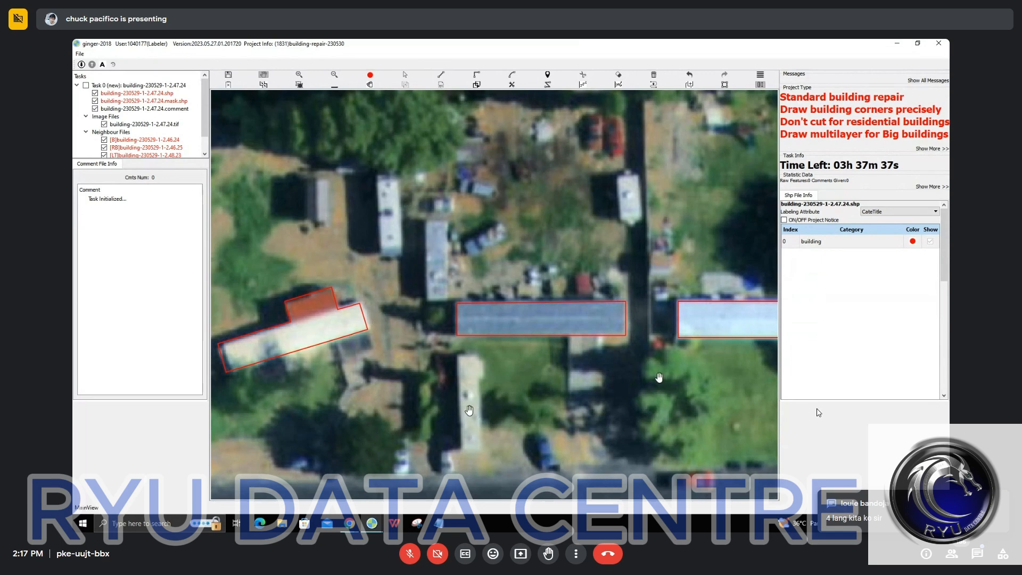
Draw a building outline around the small narrow shed north of the angled cream-roofed building with the red annex
{"action": "scroll", "coordinate": [615, 220], "scroll_direction": "down", "scroll_amount": 2}
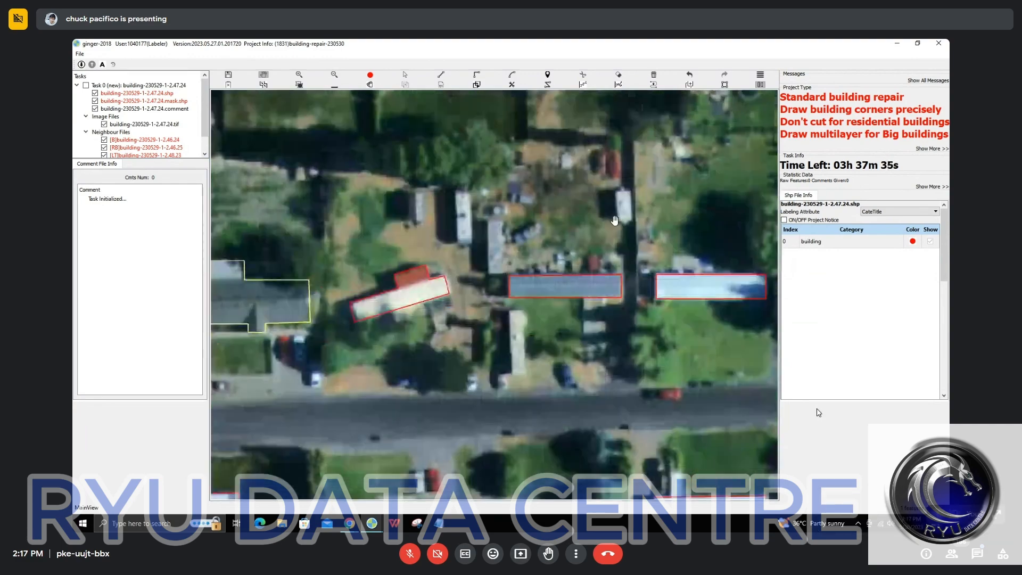
{"action": "scroll", "coordinate": [421, 220], "scroll_direction": "up", "scroll_amount": 4}
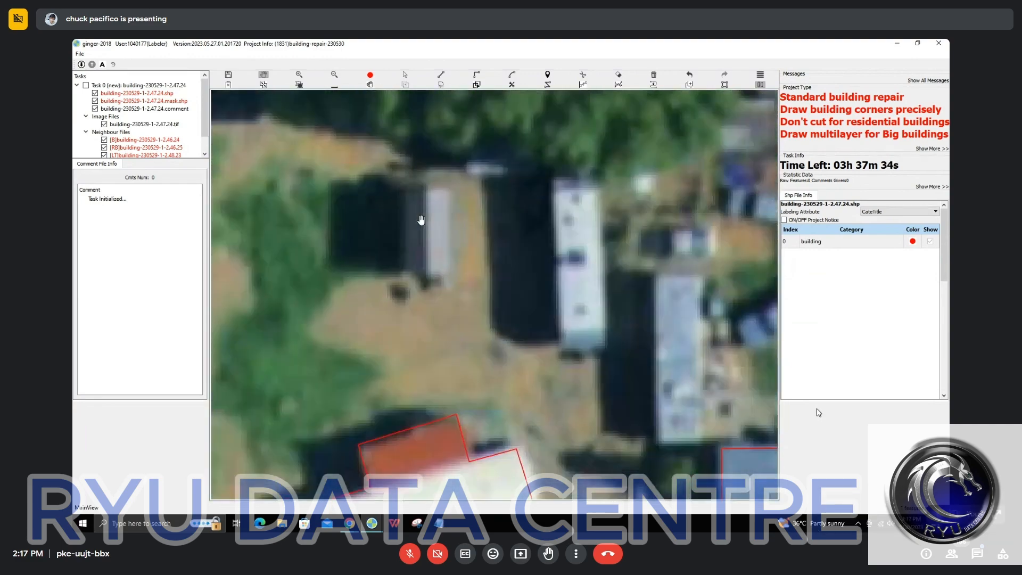
{"action": "left_click_drag", "start_coordinate": [421, 220], "coordinate": [458, 221]}
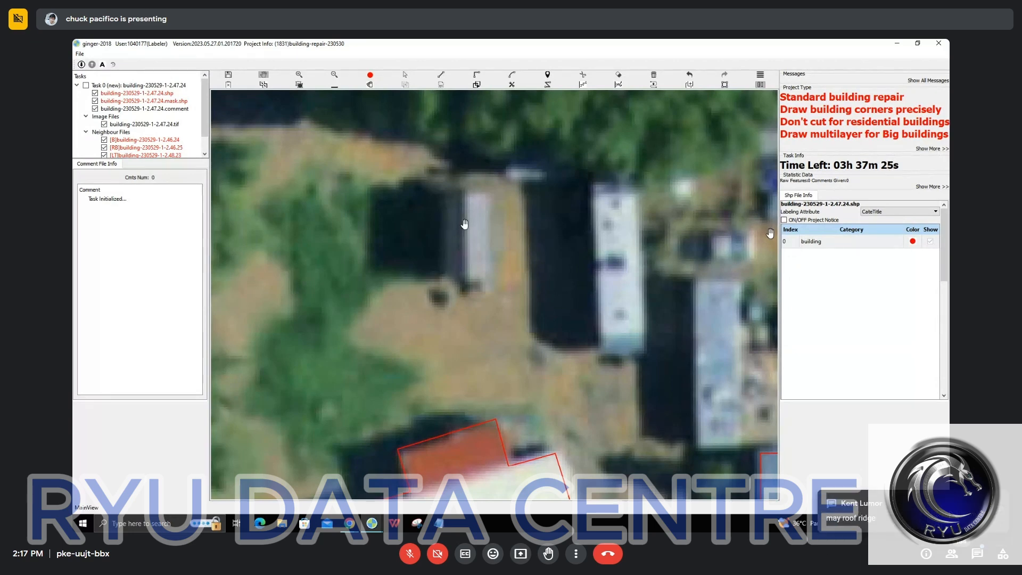
{"action": "scroll", "coordinate": [612, 243], "scroll_direction": "down", "scroll_amount": 3}
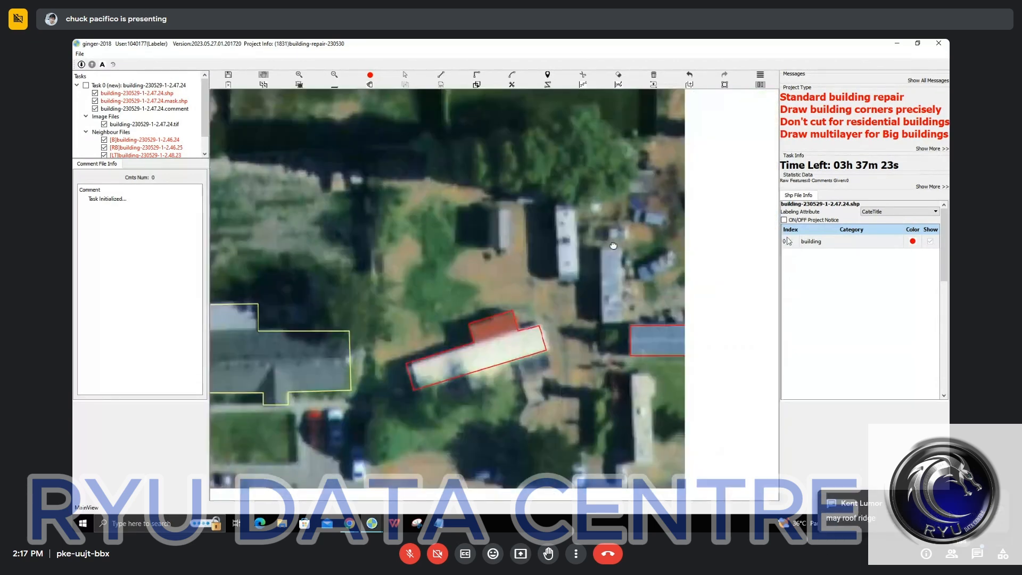
{"action": "left_click_drag", "start_coordinate": [613, 246], "coordinate": [452, 247]}
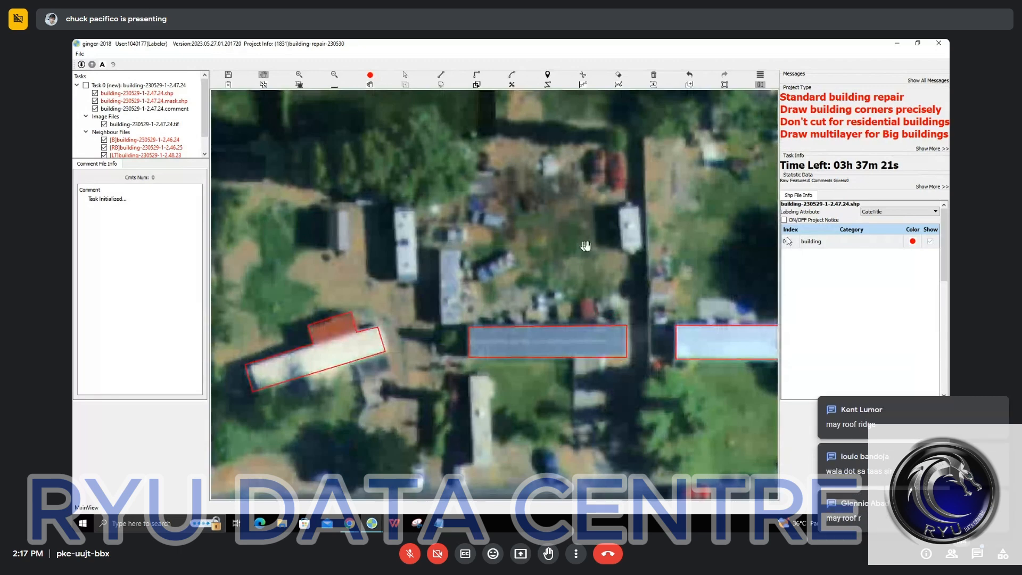
{"action": "left_click_drag", "start_coordinate": [531, 239], "coordinate": [572, 235]}
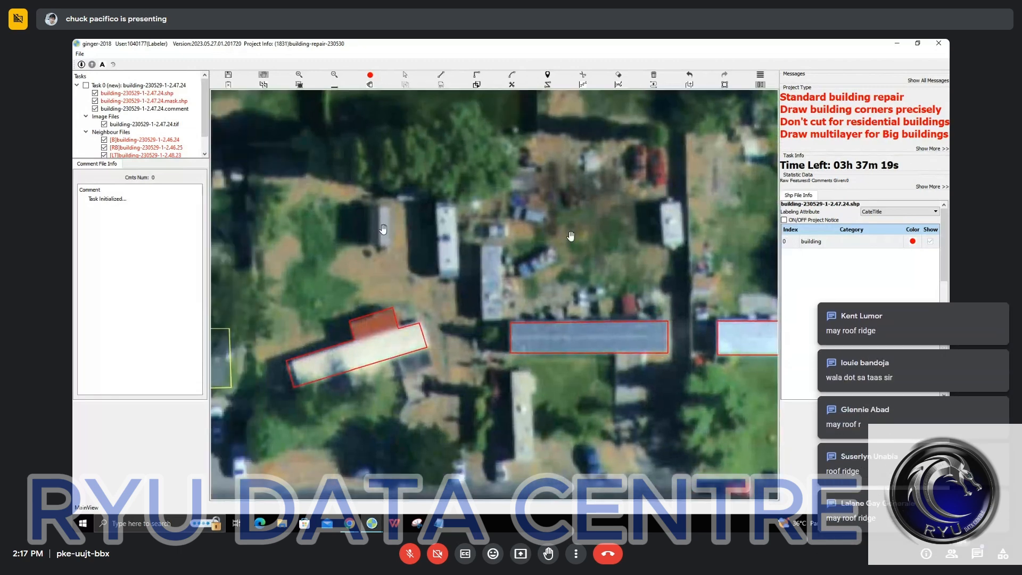
{"action": "left_click", "coordinate": [370, 209]}
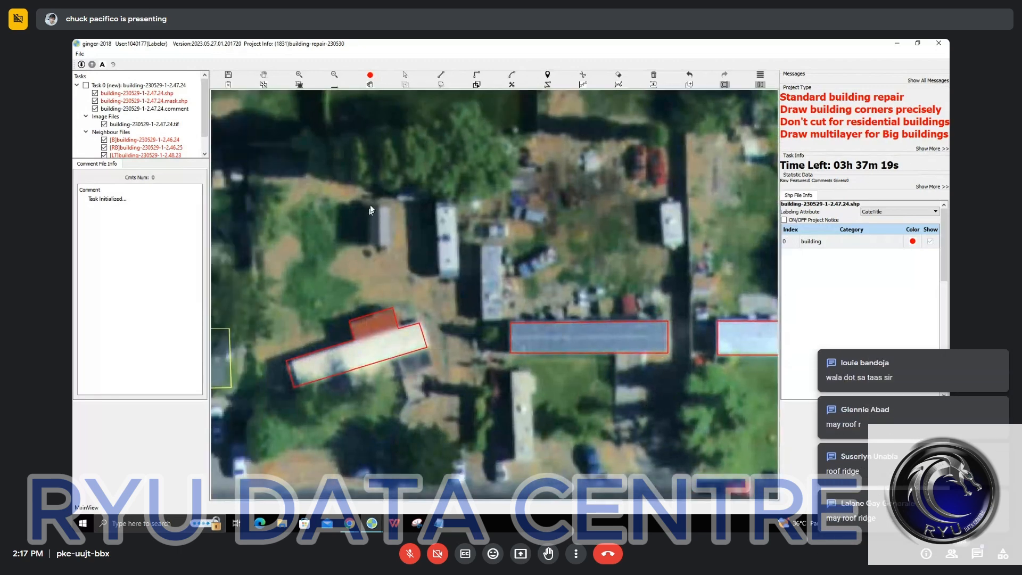
{"action": "left_click", "coordinate": [367, 245]}
{"action": "left_click", "coordinate": [391, 239]}
Compare the dark-roofed house near the northern road with the bare imagery and merge its outline with the small pinkish-brown annex on its west side
{"action": "scroll", "coordinate": [505, 298], "scroll_direction": "down", "scroll_amount": 2}
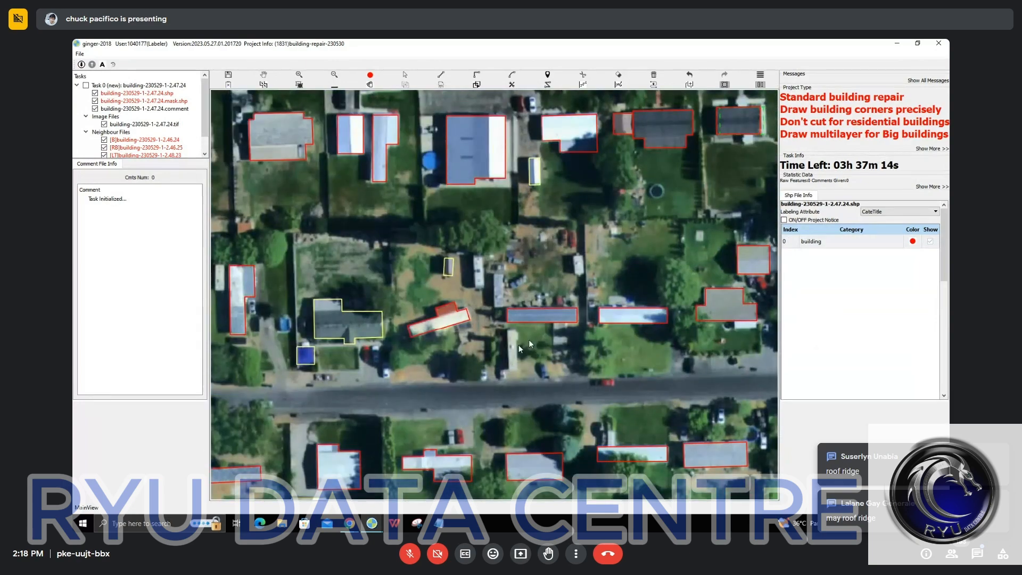
{"action": "scroll", "coordinate": [529, 340], "scroll_direction": "down", "scroll_amount": 2}
{"action": "left_click_drag", "start_coordinate": [362, 293], "coordinate": [497, 269]}
{"action": "left_click_drag", "start_coordinate": [651, 337], "coordinate": [364, 284]}
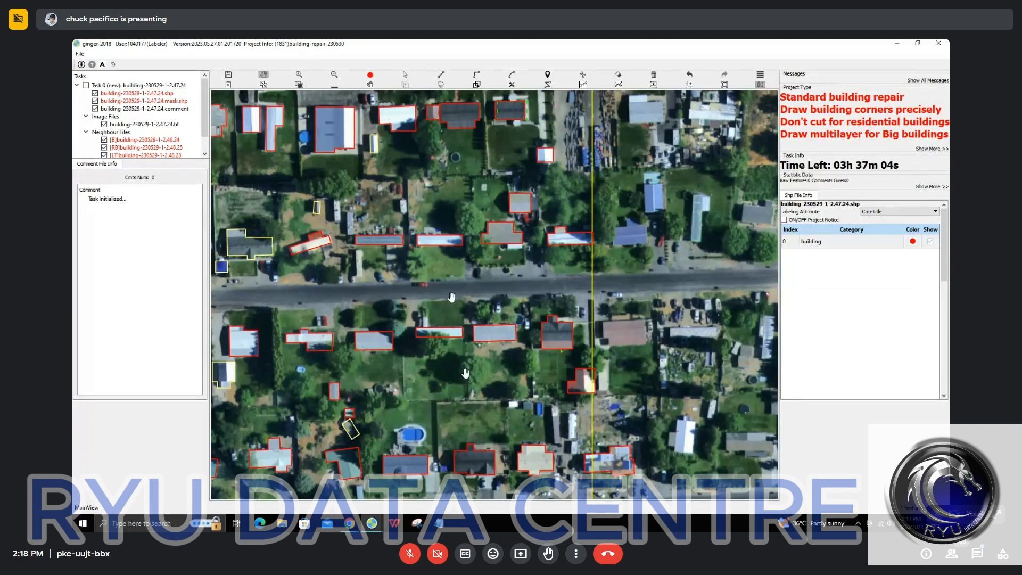
{"action": "left_click_drag", "start_coordinate": [460, 209], "coordinate": [416, 290]}
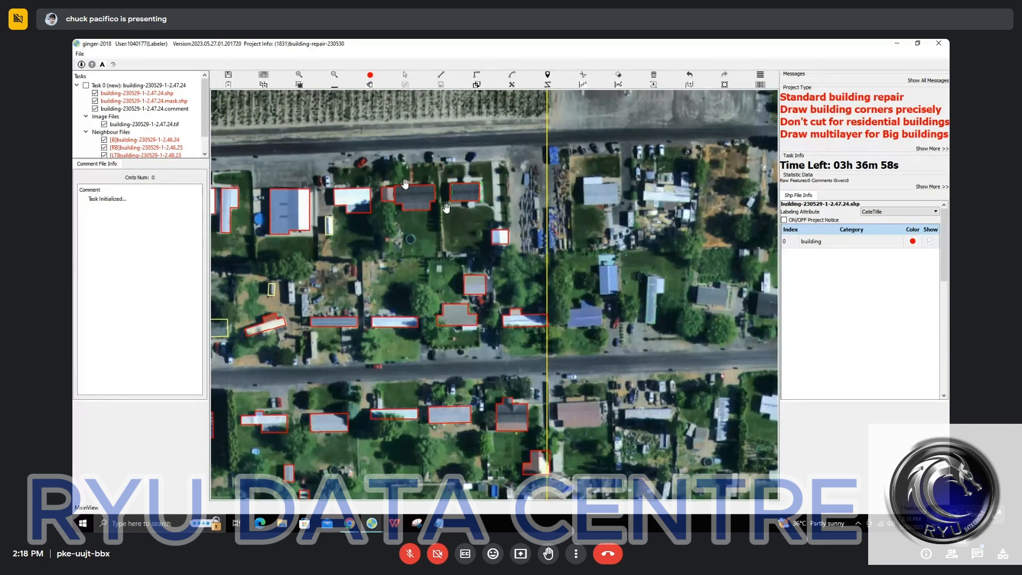
{"action": "scroll", "coordinate": [394, 164], "scroll_direction": "up", "scroll_amount": 1}
{"action": "scroll", "coordinate": [394, 164], "scroll_direction": "up", "scroll_amount": 1}
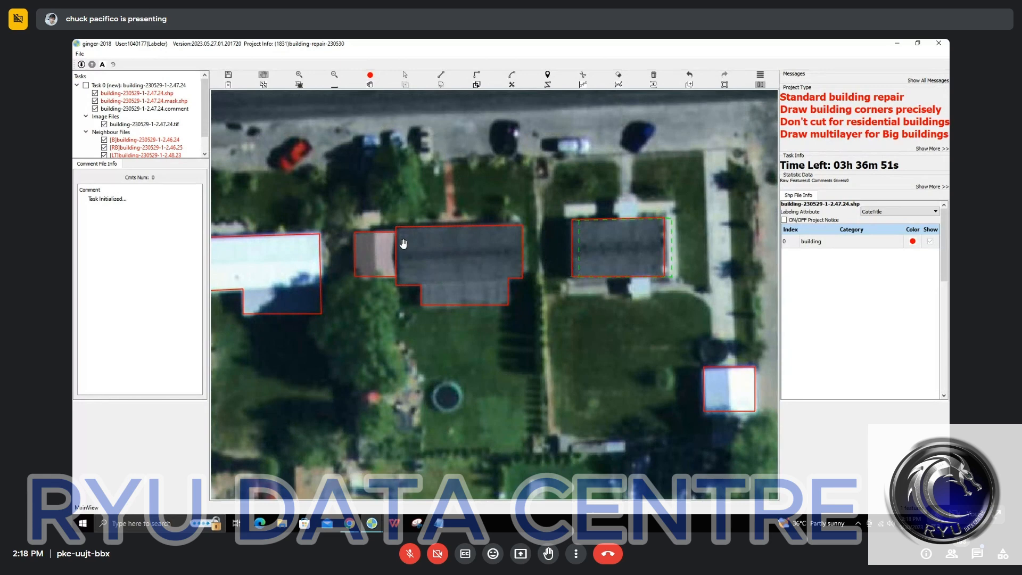
{"action": "key", "text": "space"}
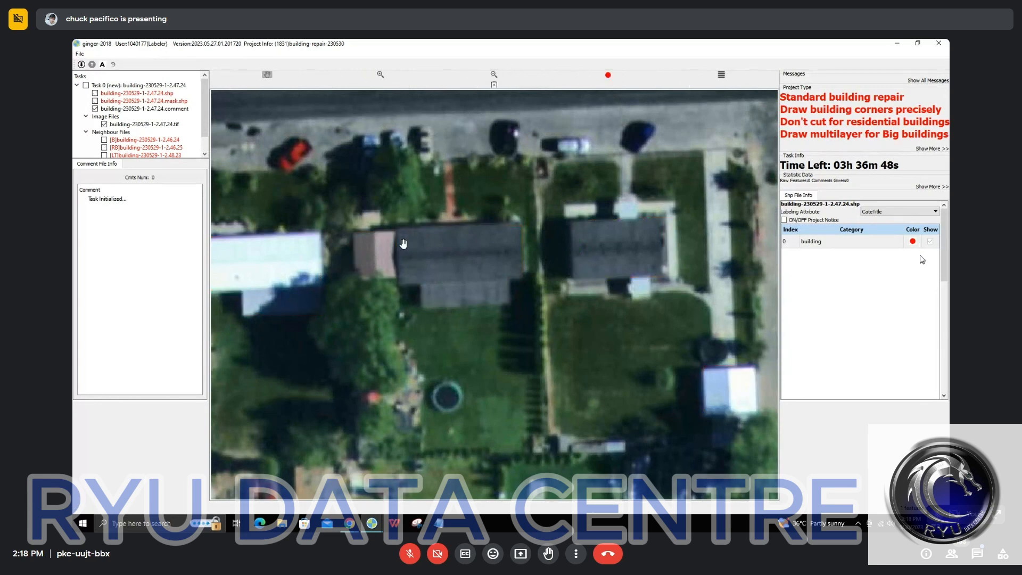
{"action": "key", "text": "space"}
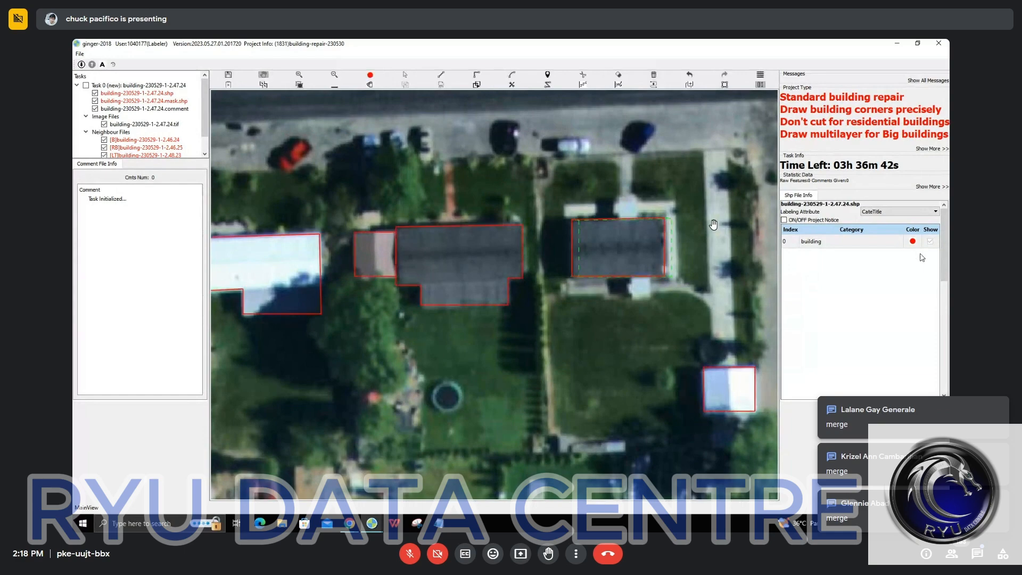
{"action": "key", "text": "s"}
{"action": "left_click_drag", "start_coordinate": [383, 229], "coordinate": [465, 297]}
{"action": "key", "text": "m"}
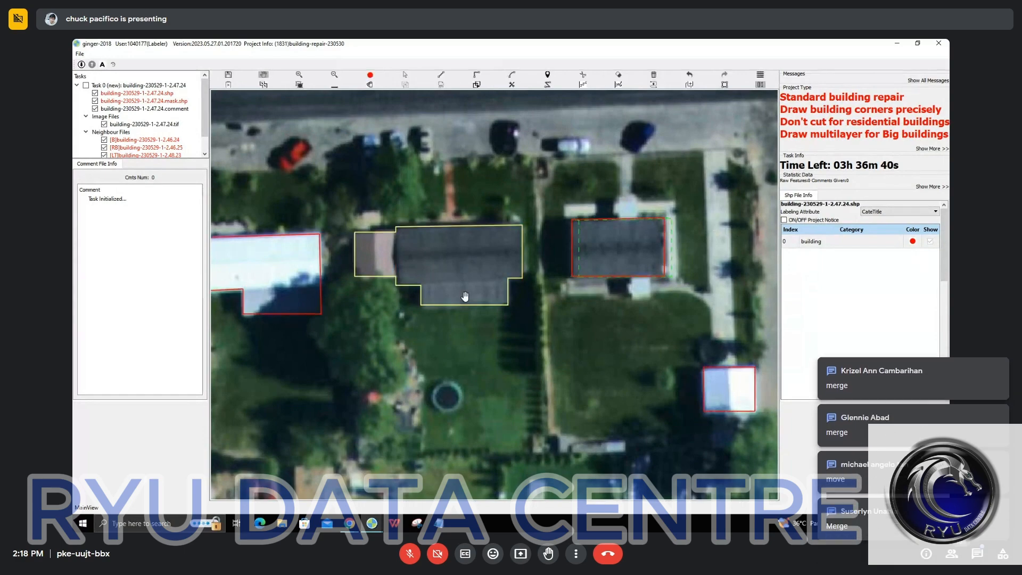
Draw a four-cornered outline around the whole lot of the merged dark-roofed house and remove that outline
{"action": "scroll", "coordinate": [465, 296], "scroll_direction": "down", "scroll_amount": 2}
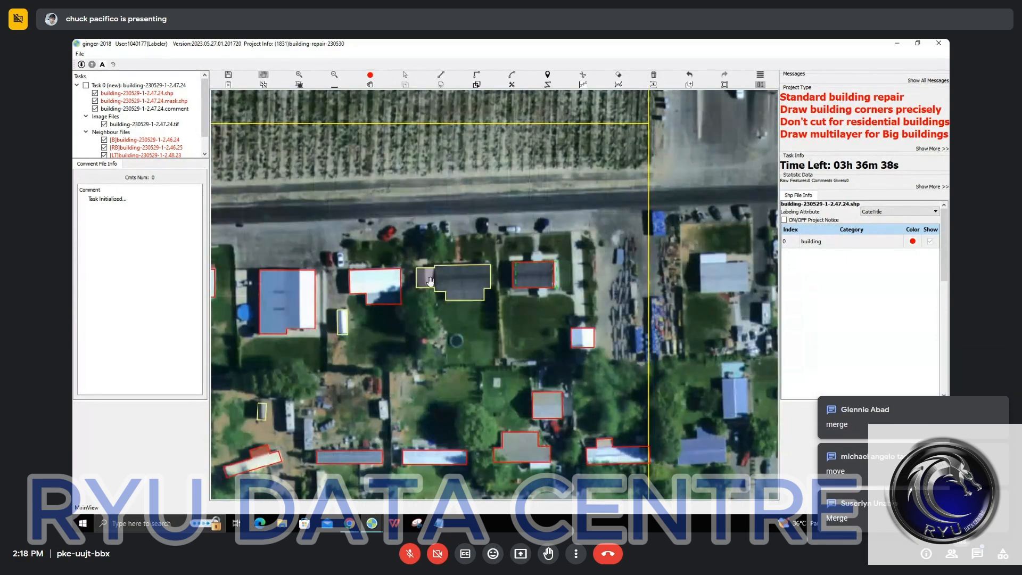
{"action": "scroll", "coordinate": [430, 280], "scroll_direction": "up", "scroll_amount": 1}
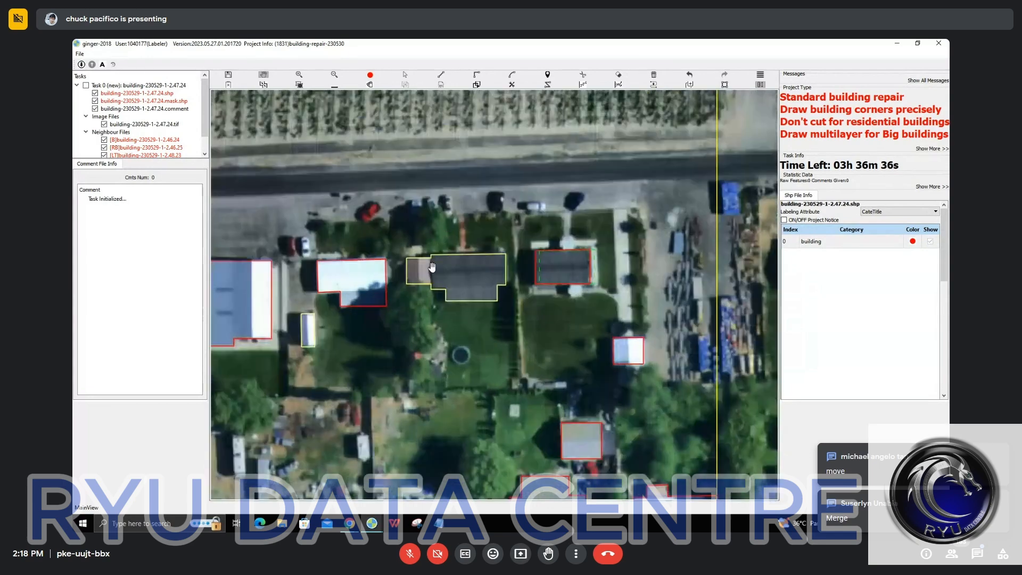
{"action": "scroll", "coordinate": [432, 267], "scroll_direction": "up", "scroll_amount": 2}
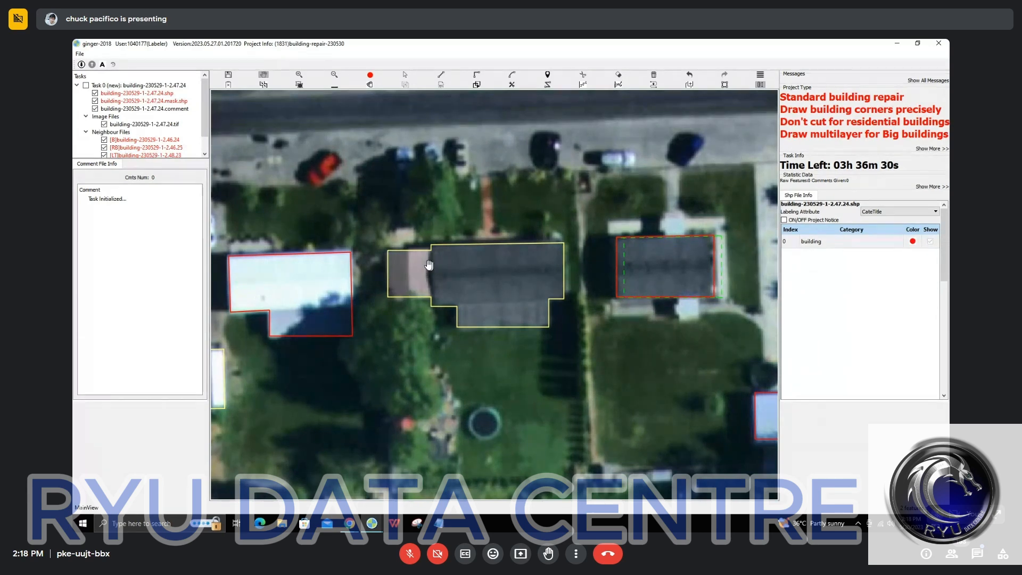
{"action": "scroll", "coordinate": [435, 264], "scroll_direction": "down", "scroll_amount": 1}
{"action": "left_click", "coordinate": [386, 200]}
{"action": "left_click", "coordinate": [397, 416]}
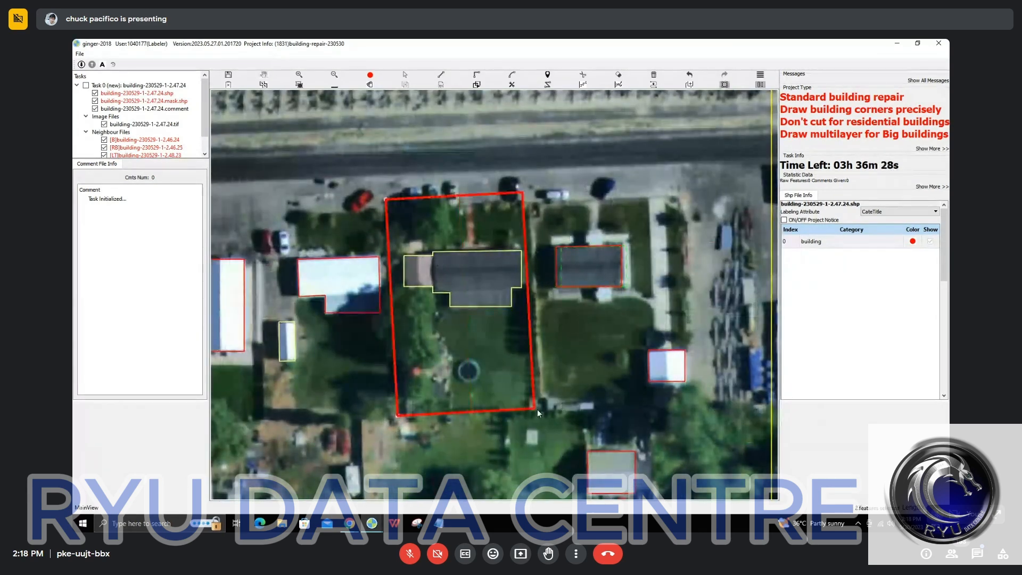
{"action": "left_click", "coordinate": [538, 409]}
{"action": "scroll", "coordinate": [439, 273], "scroll_direction": "up", "scroll_amount": 1}
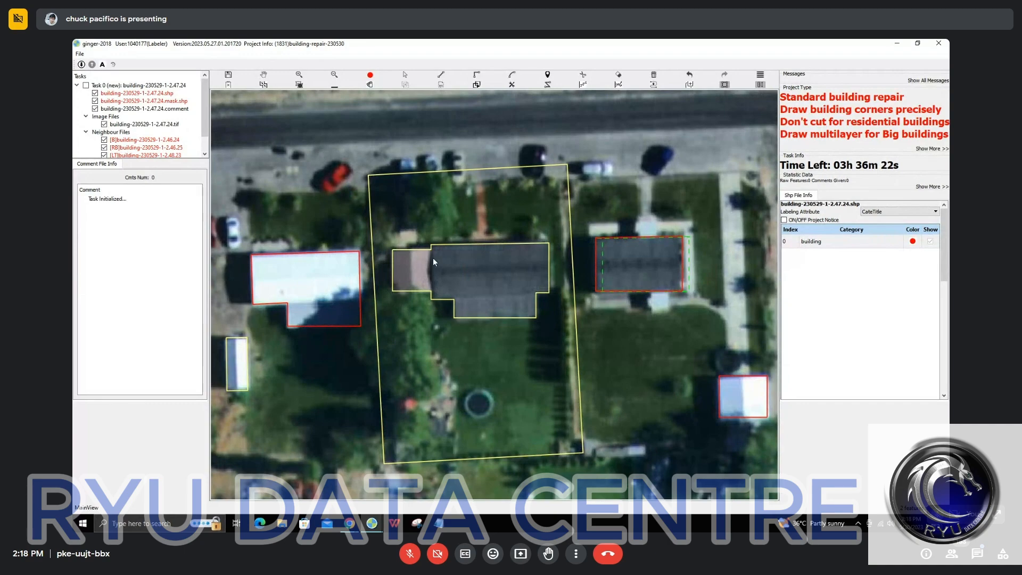
{"action": "scroll", "coordinate": [447, 322], "scroll_direction": "down", "scroll_amount": 1}
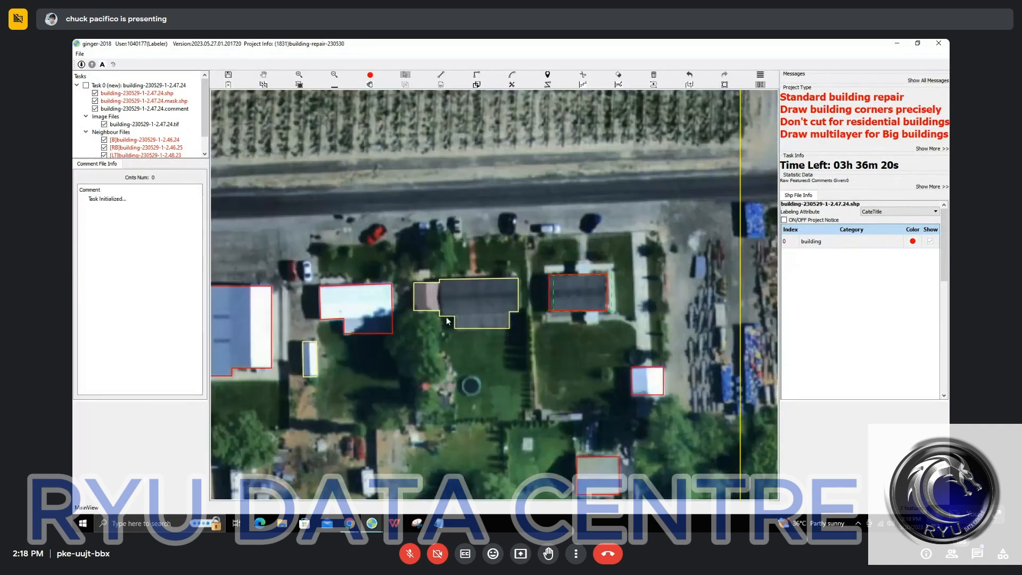
Extend the outline of the grey-roofed house north of the middle road to include the white-roofed porch on its south side
{"action": "key", "text": "space"}
{"action": "left_click_drag", "start_coordinate": [557, 476], "coordinate": [495, 212]}
{"action": "scroll", "coordinate": [495, 212], "scroll_direction": "down", "scroll_amount": 1}
{"action": "scroll", "coordinate": [560, 318], "scroll_direction": "up", "scroll_amount": 2}
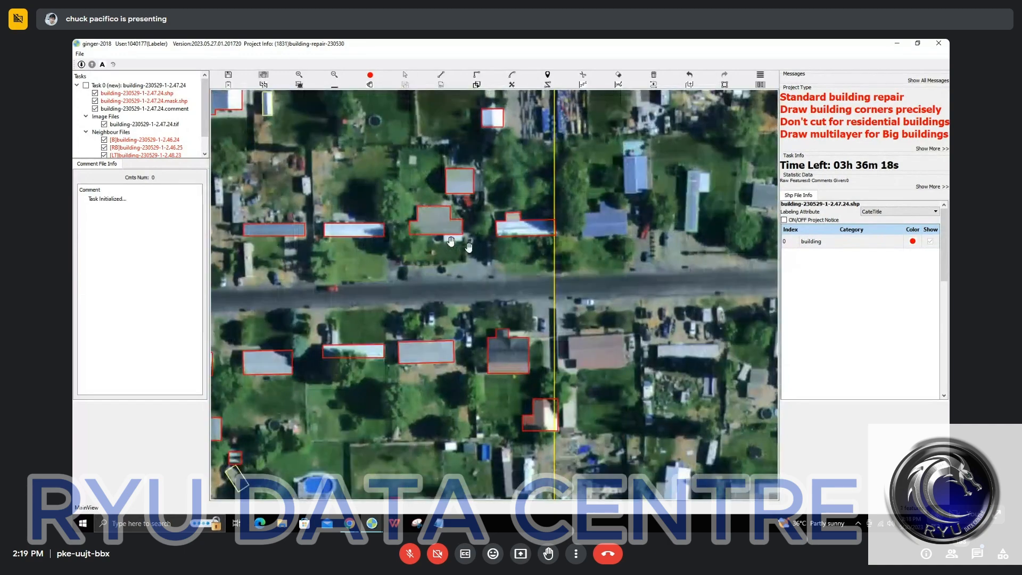
{"action": "left_click", "coordinate": [440, 242]}
{"action": "left_click", "coordinate": [440, 248]}
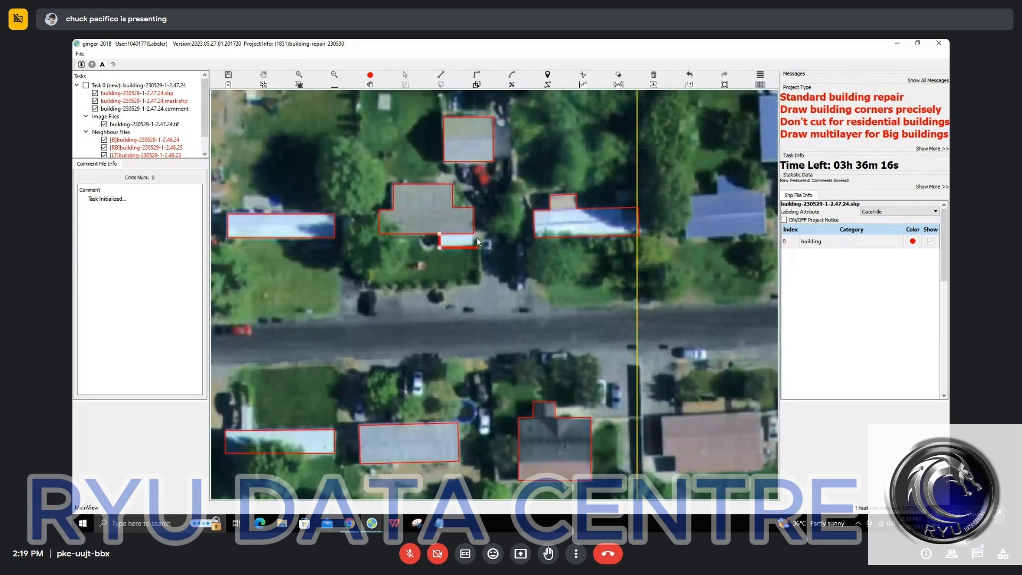
{"action": "left_click", "coordinate": [474, 248]}
{"action": "left_click", "coordinate": [474, 232]}
{"action": "key", "text": "space"}
Extend the outline of the square grey building north of that house with a small rectangular addition on its east side
{"action": "scroll", "coordinate": [488, 237], "scroll_direction": "down", "scroll_amount": 1}
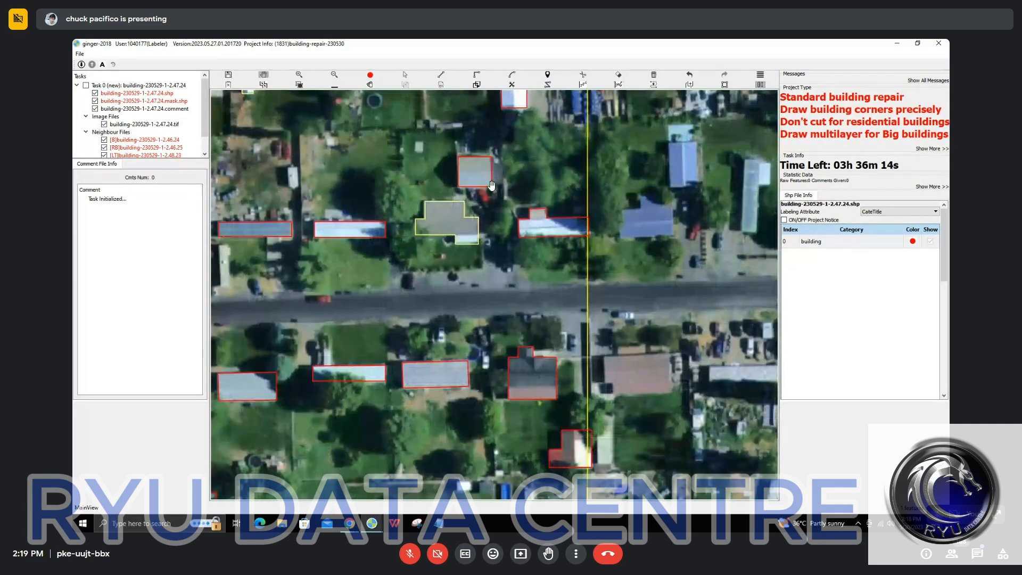
{"action": "key", "text": "space"}
{"action": "left_click", "coordinate": [491, 183]}
{"action": "left_click", "coordinate": [503, 183]}
{"action": "left_click", "coordinate": [503, 164]}
{"action": "left_click", "coordinate": [492, 169]}
Examine the building outlines around the southern road, especially the white-roofed building and its narrow blue-grey strip at the task boundary
{"action": "scroll", "coordinate": [537, 237], "scroll_direction": "down", "scroll_amount": 1}
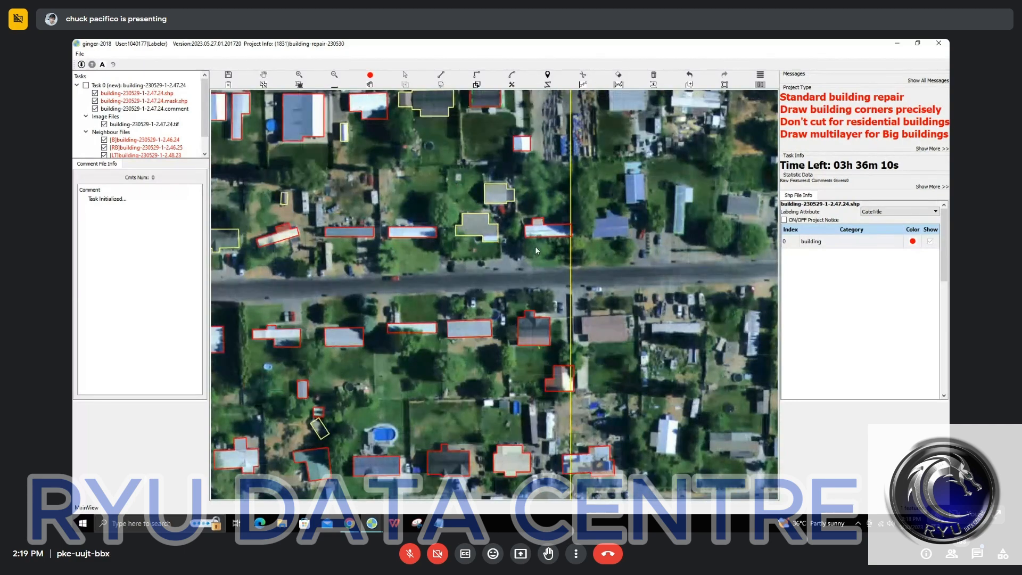
{"action": "key", "text": "space"}
{"action": "left_click_drag", "start_coordinate": [519, 384], "coordinate": [542, 217]}
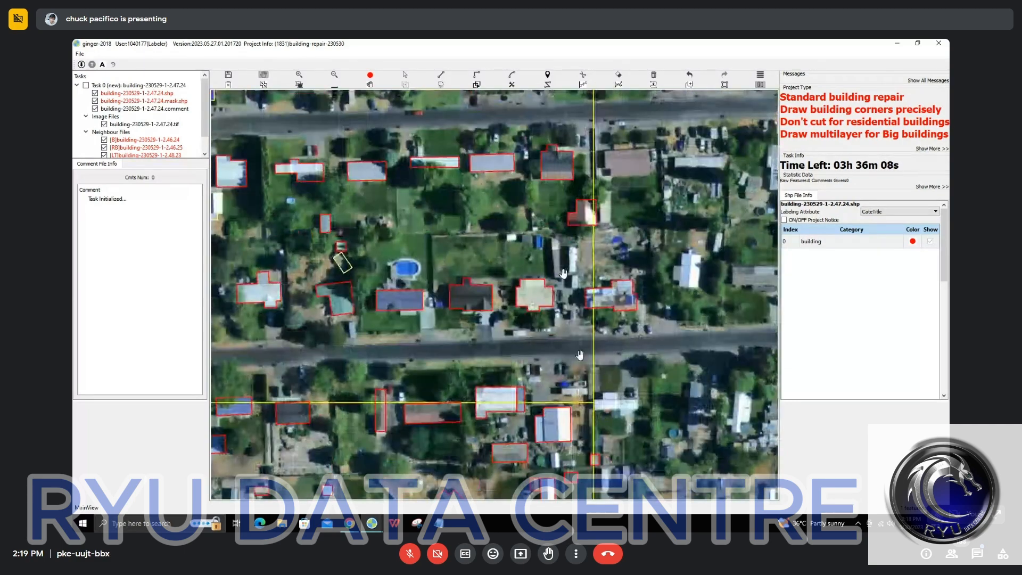
{"action": "scroll", "coordinate": [563, 273], "scroll_direction": "up", "scroll_amount": 2}
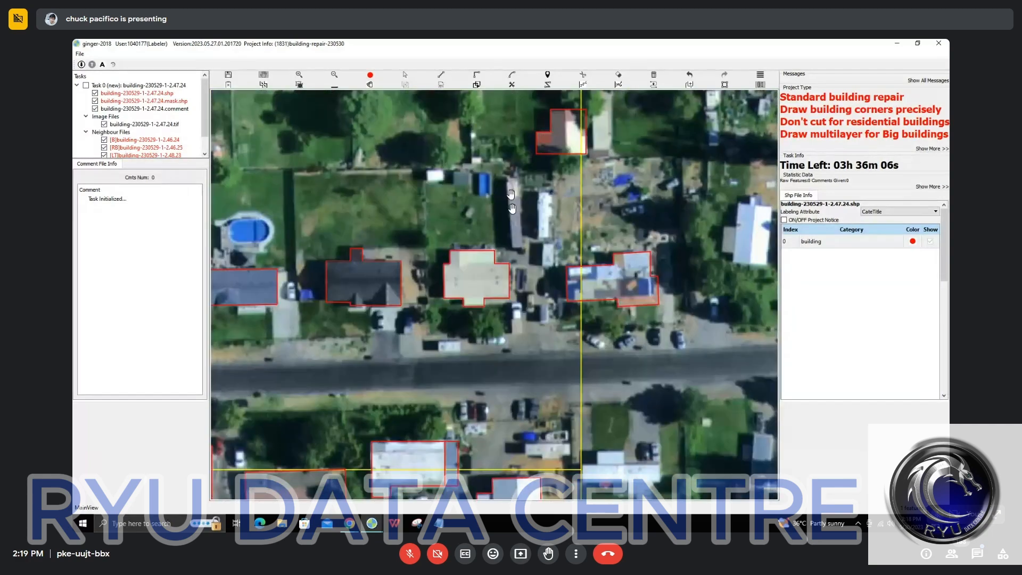
{"action": "scroll", "coordinate": [551, 239], "scroll_direction": "down", "scroll_amount": 2}
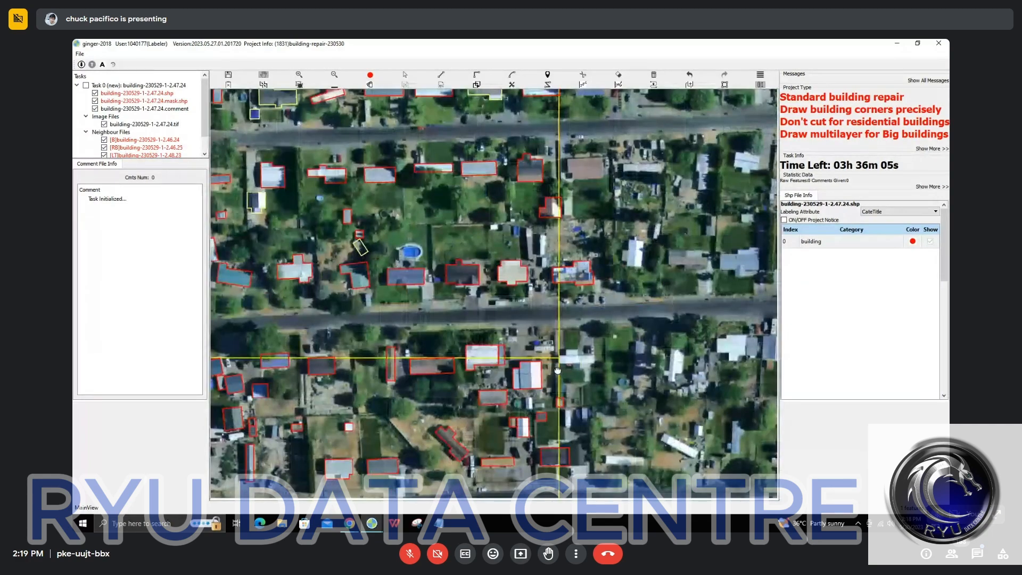
{"action": "left_click_drag", "start_coordinate": [558, 371], "coordinate": [539, 200]}
{"action": "scroll", "coordinate": [526, 182], "scroll_direction": "up", "scroll_amount": 1}
{"action": "scroll", "coordinate": [526, 182], "scroll_direction": "up", "scroll_amount": 3}
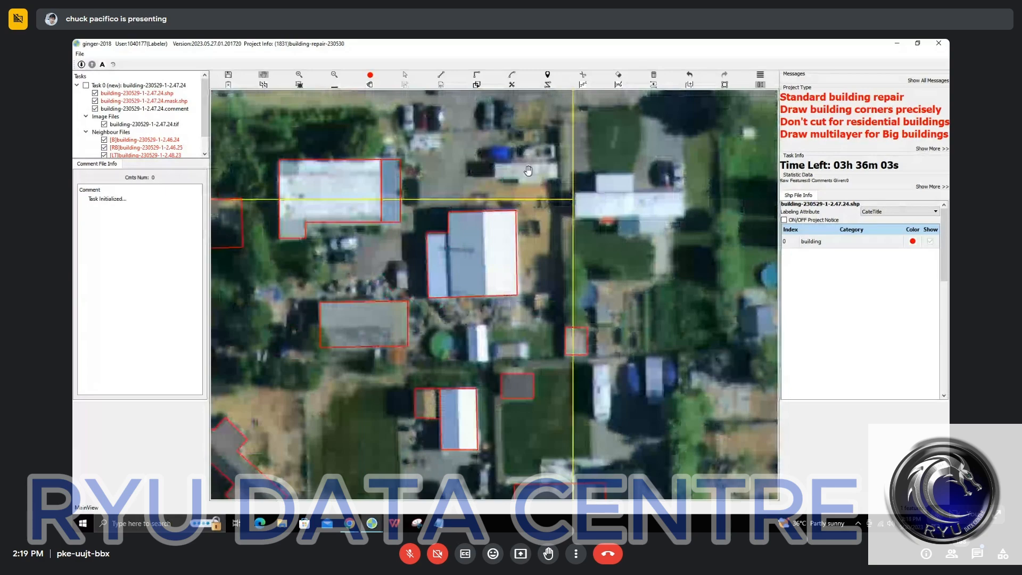
{"action": "scroll", "coordinate": [528, 171], "scroll_direction": "down", "scroll_amount": 1}
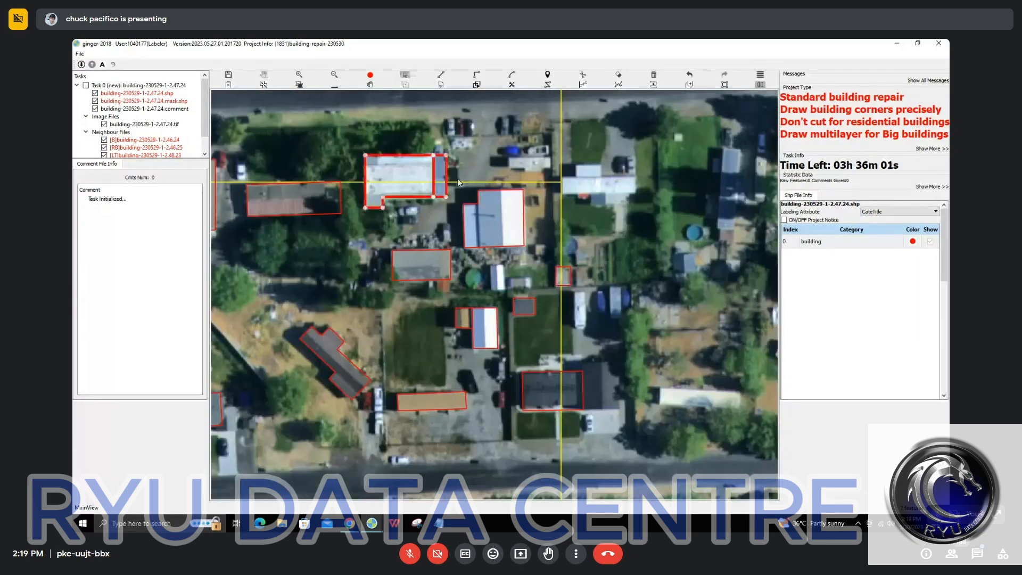
{"action": "left_click_drag", "start_coordinate": [453, 154], "coordinate": [458, 203]}
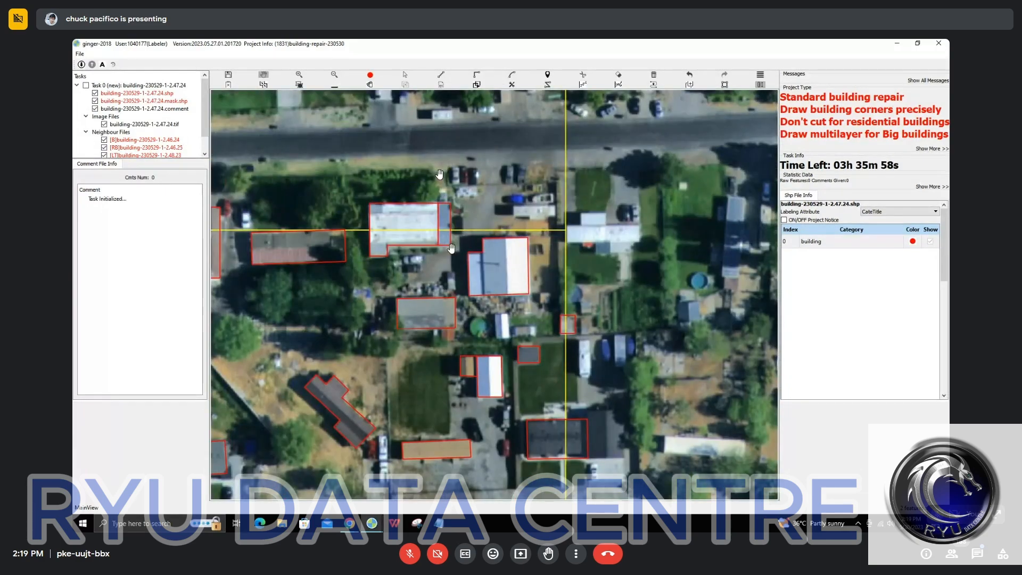
{"action": "scroll", "coordinate": [444, 239], "scroll_direction": "up", "scroll_amount": 1}
{"action": "left_click_drag", "start_coordinate": [444, 239], "coordinate": [493, 251]}
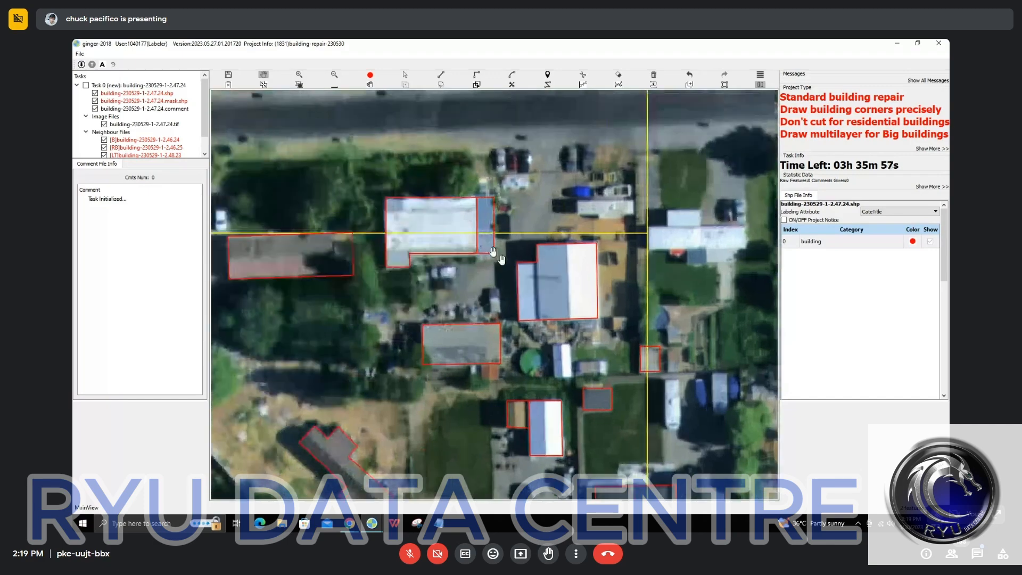
{"action": "scroll", "coordinate": [490, 261], "scroll_direction": "down", "scroll_amount": 1}
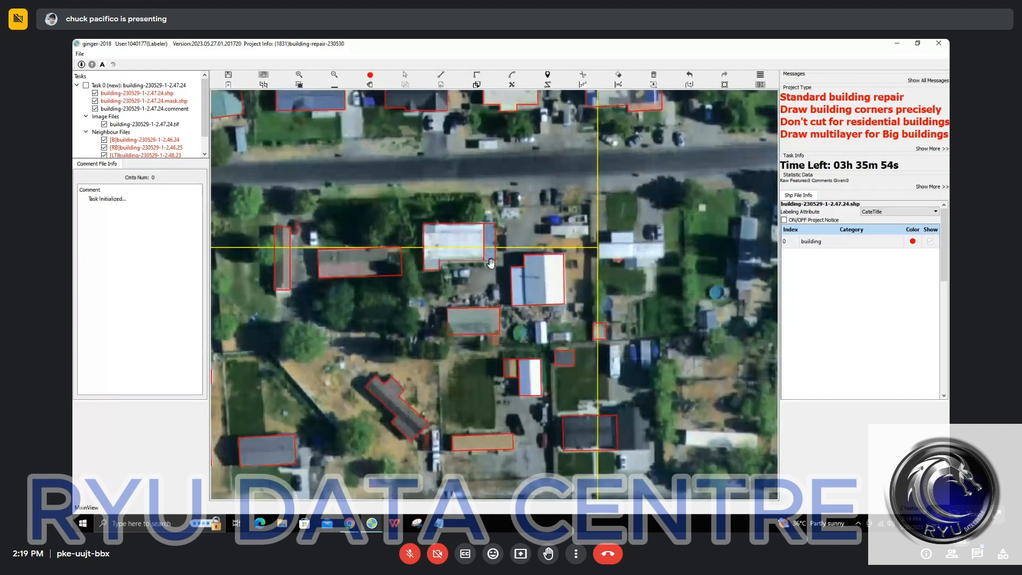
{"action": "scroll", "coordinate": [490, 247], "scroll_direction": "up", "scroll_amount": 1}
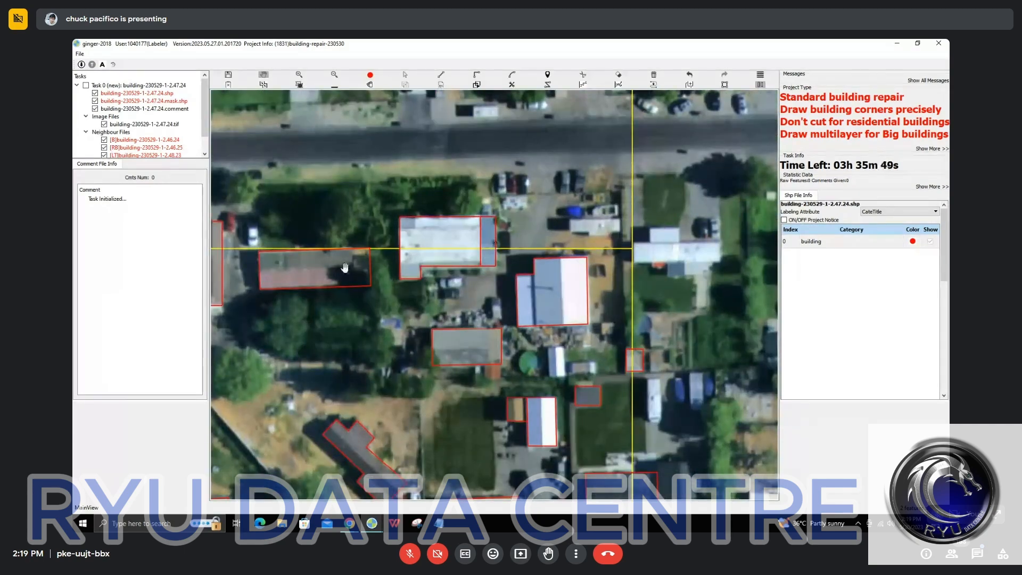
Move the east edge of the brownish long building's outline inward to its roof edge, and merge the white-roofed building with its blue-grey strip
{"action": "key", "text": "s"}
{"action": "left_click_drag", "start_coordinate": [369, 266], "coordinate": [357, 280]}
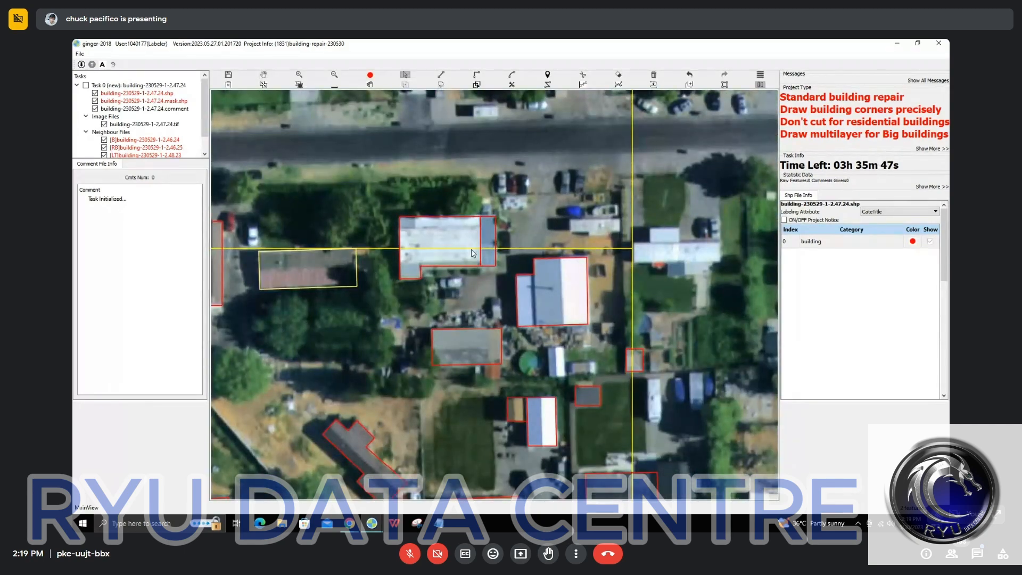
{"action": "left_click_drag", "start_coordinate": [472, 250], "coordinate": [516, 232]}
{"action": "key", "text": "m"}
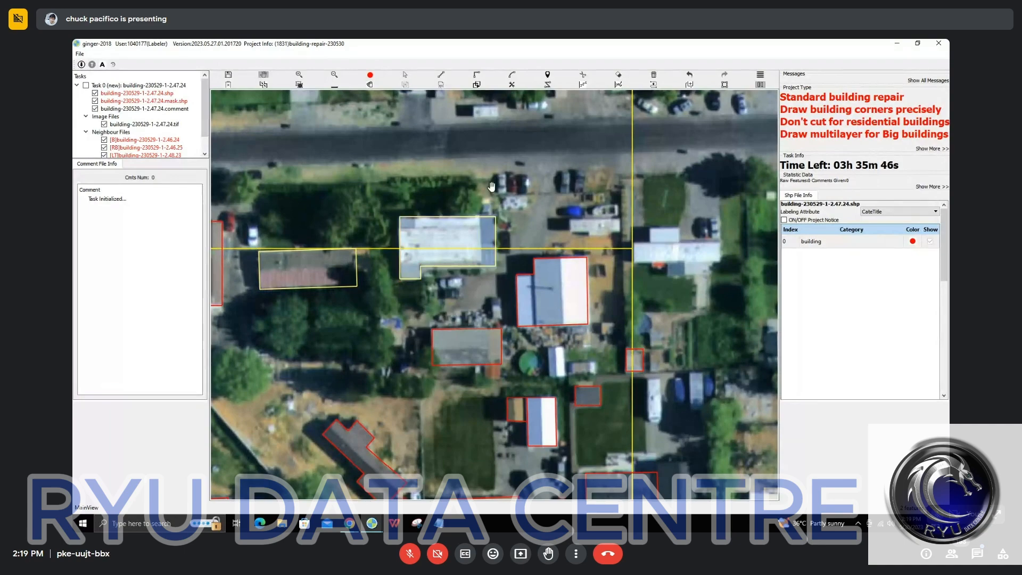
Extend the outline of the grey rectangular building west of the round pool with a small brown addition below its southeast corner
{"action": "left_click_drag", "start_coordinate": [483, 363], "coordinate": [450, 177]}
{"action": "key", "text": "d"}
{"action": "left_click", "coordinate": [450, 178]}
{"action": "left_click", "coordinate": [450, 188]}
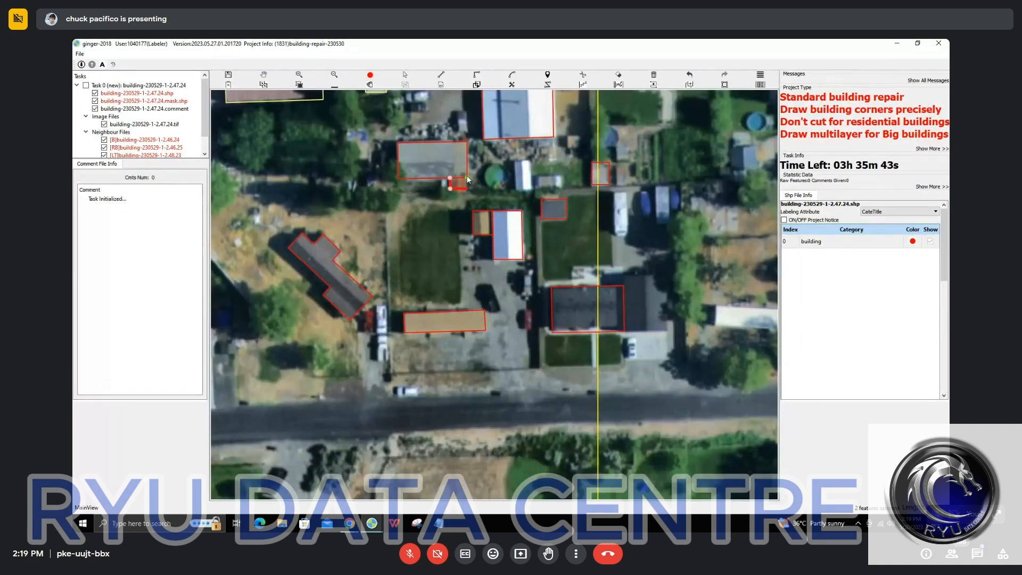
{"action": "double_click", "coordinate": [467, 178]}
{"action": "key", "text": "m"}
Draw an outline around the narrow blue-and-white shed just east of the round pool
{"action": "scroll", "coordinate": [489, 190], "scroll_direction": "down", "scroll_amount": 2}
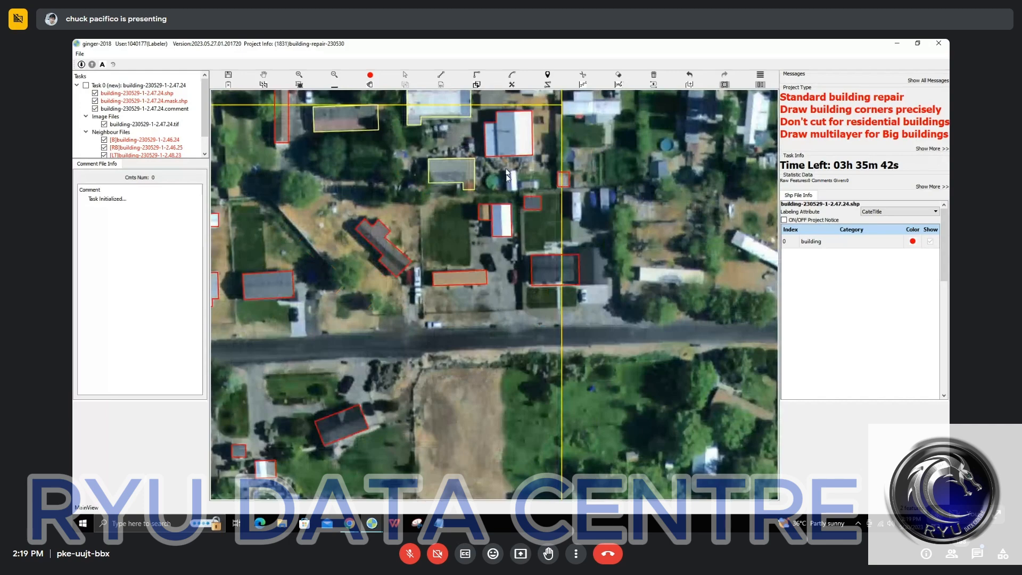
{"action": "left_click_drag", "start_coordinate": [507, 170], "coordinate": [518, 190]}
{"action": "scroll", "coordinate": [499, 228], "scroll_direction": "up", "scroll_amount": 3}
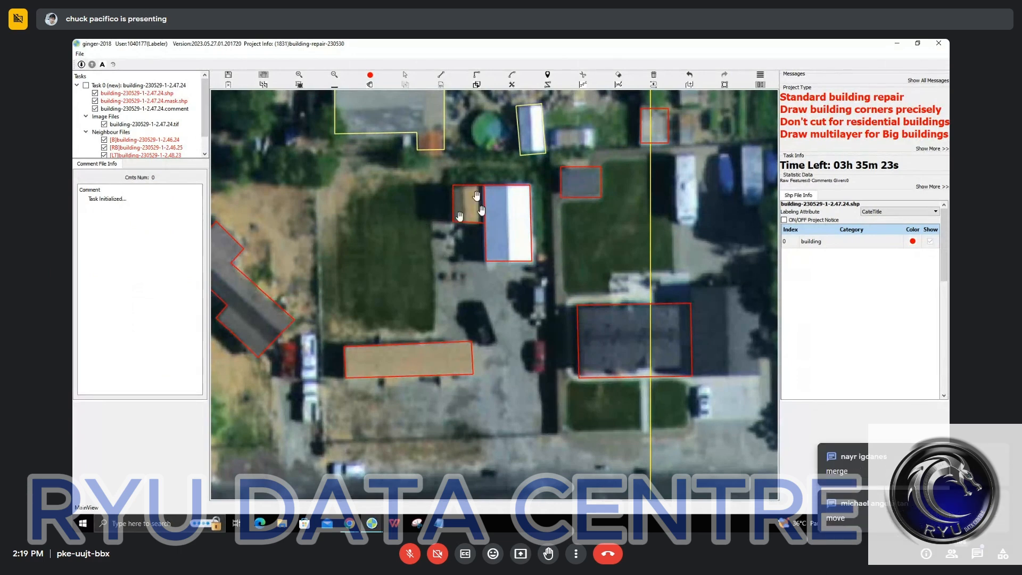
Move the east edge of the small brown shed's outline inward to leave a gap from the blue-and-white building beside it
{"action": "key", "text": "space"}
{"action": "key", "text": "space"}
{"action": "left_click", "coordinate": [471, 206]}
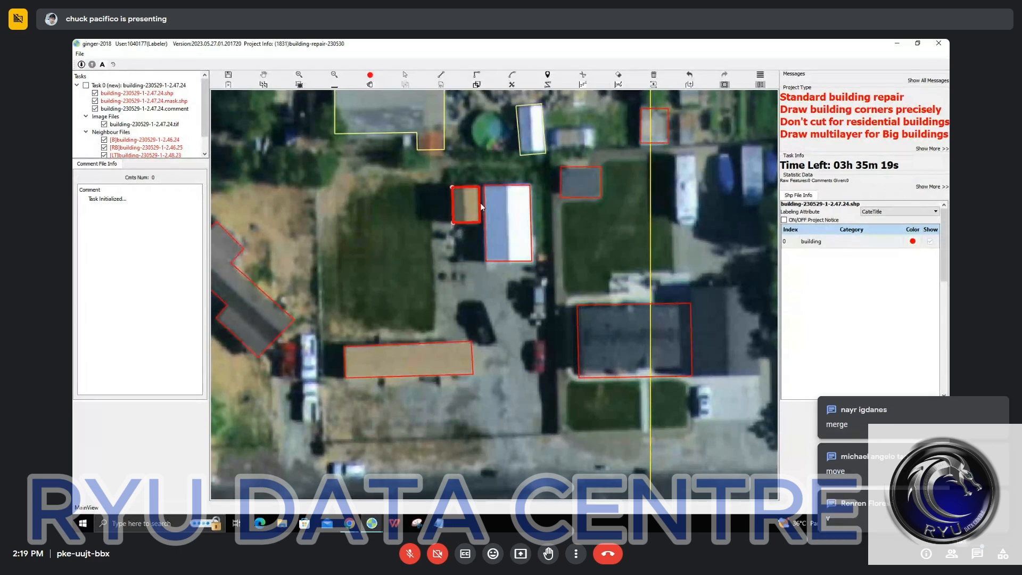
{"action": "left_click", "coordinate": [491, 295]}
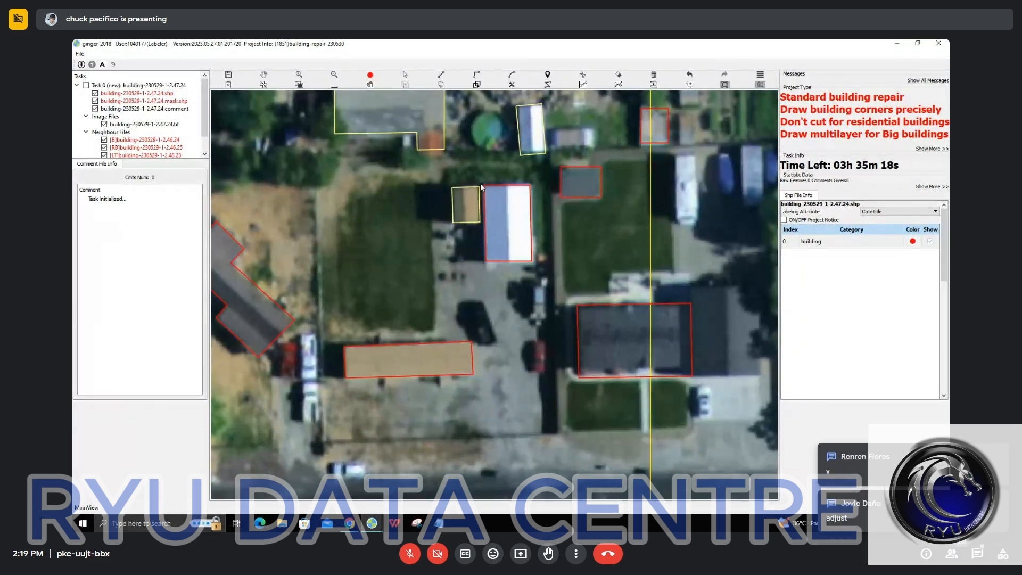
{"action": "scroll", "coordinate": [480, 183], "scroll_direction": "up", "scroll_amount": 2}
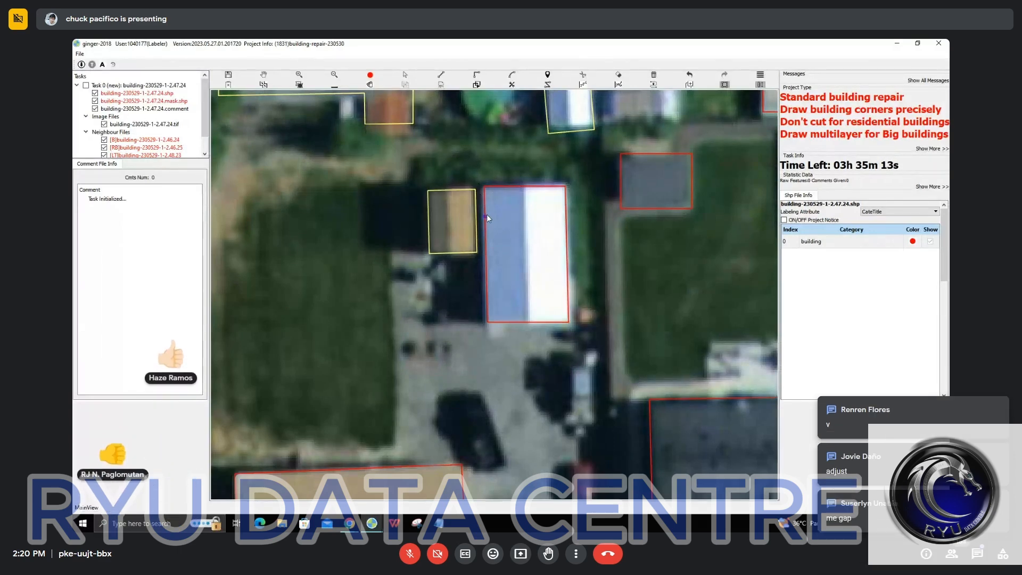
{"action": "scroll", "coordinate": [483, 207], "scroll_direction": "down", "scroll_amount": 3}
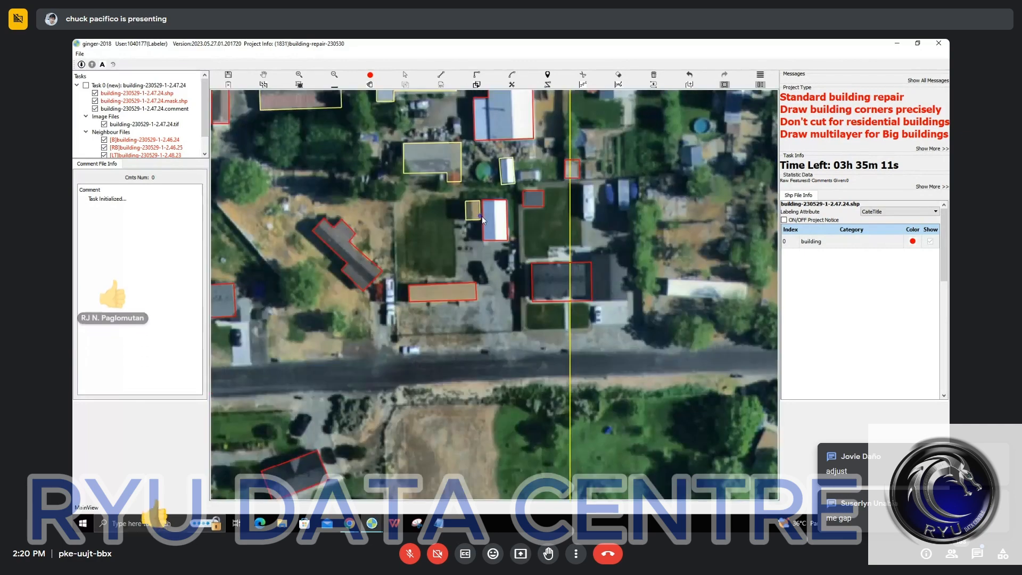
Examine the dark-roofed house straddling the task boundary with the outlines hidden and shown, checking for roof parts missing from its outline
{"action": "key", "text": "space"}
{"action": "left_click_drag", "start_coordinate": [660, 264], "coordinate": [580, 274]}
{"action": "scroll", "coordinate": [580, 274], "scroll_direction": "up", "scroll_amount": 1}
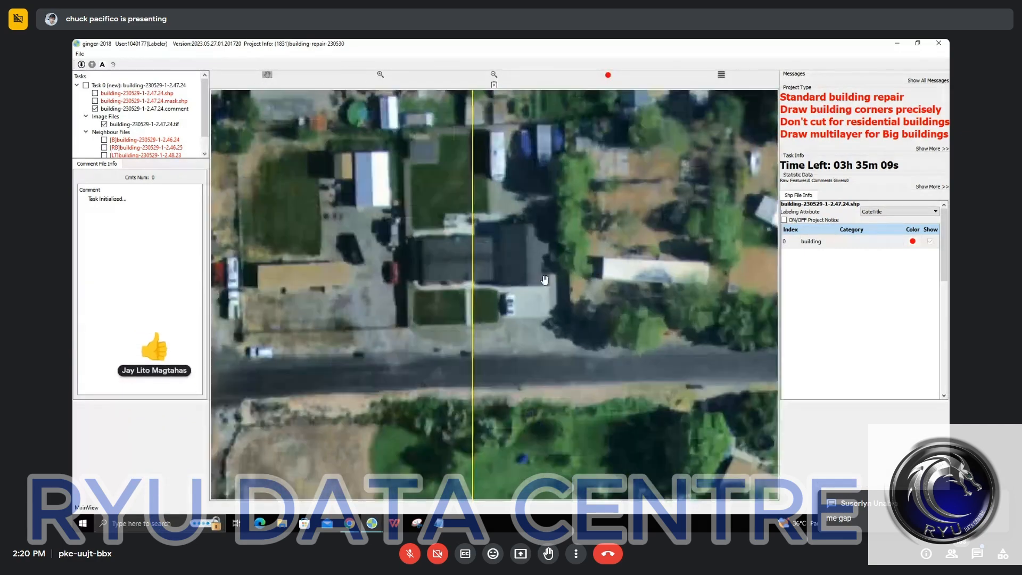
{"action": "key", "text": "space"}
{"action": "key", "text": "space"}
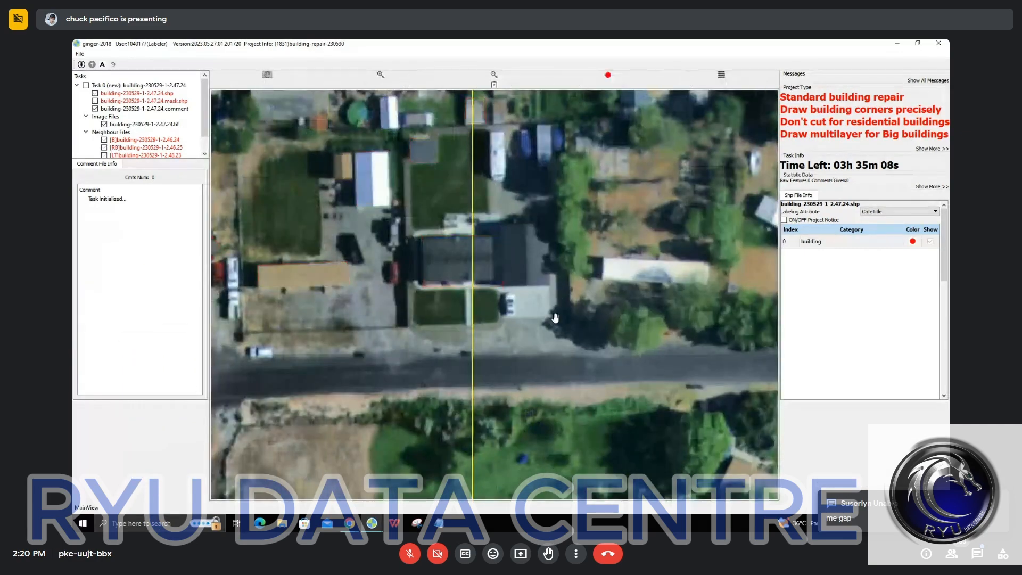
{"action": "key", "text": "space"}
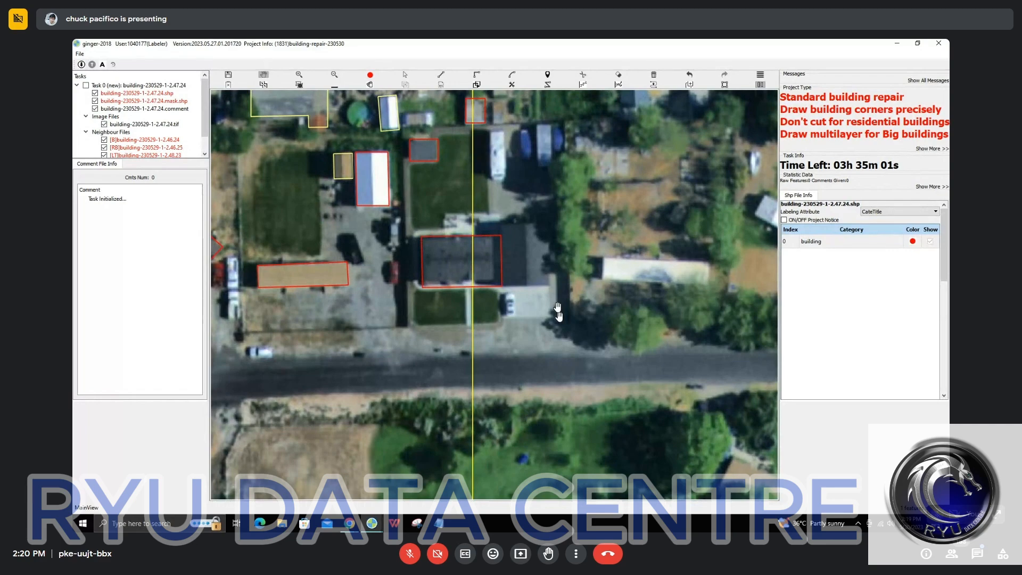
{"action": "scroll", "coordinate": [557, 308], "scroll_direction": "down", "scroll_amount": 5}
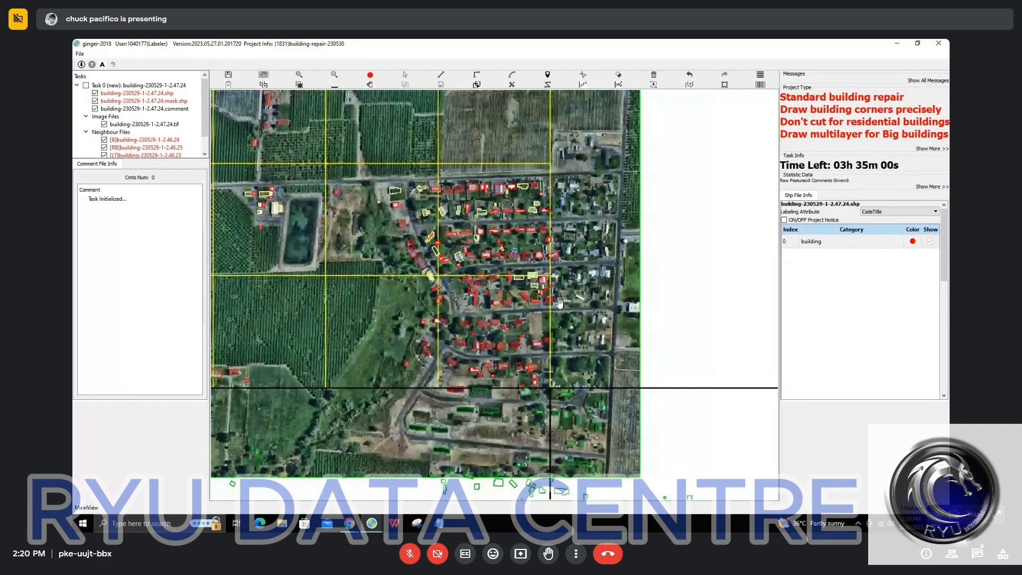
{"action": "scroll", "coordinate": [580, 307], "scroll_direction": "up", "scroll_amount": 2}
{"action": "scroll", "coordinate": [581, 308], "scroll_direction": "up", "scroll_amount": 3}
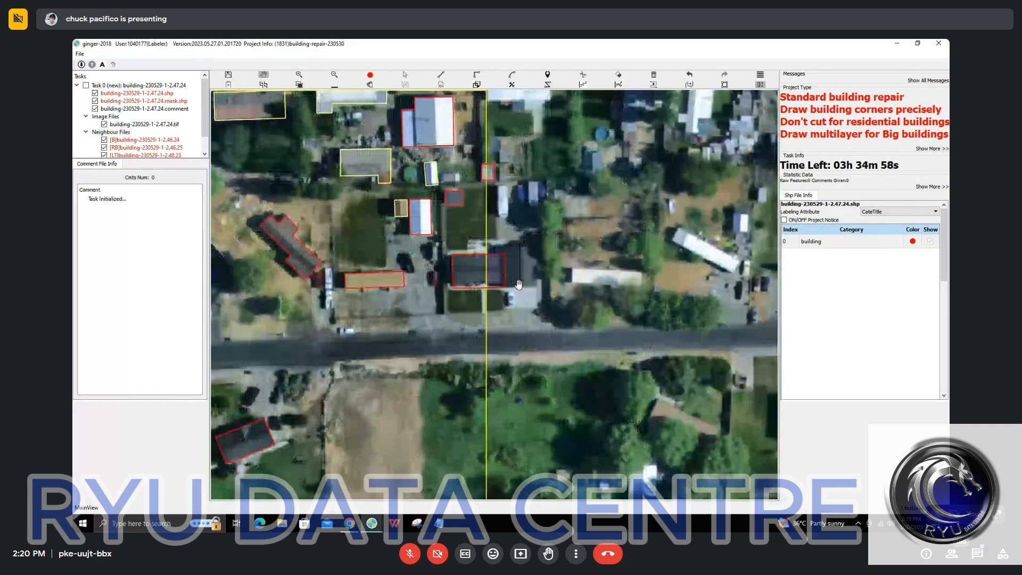
{"action": "scroll", "coordinate": [519, 285], "scroll_direction": "up", "scroll_amount": 2}
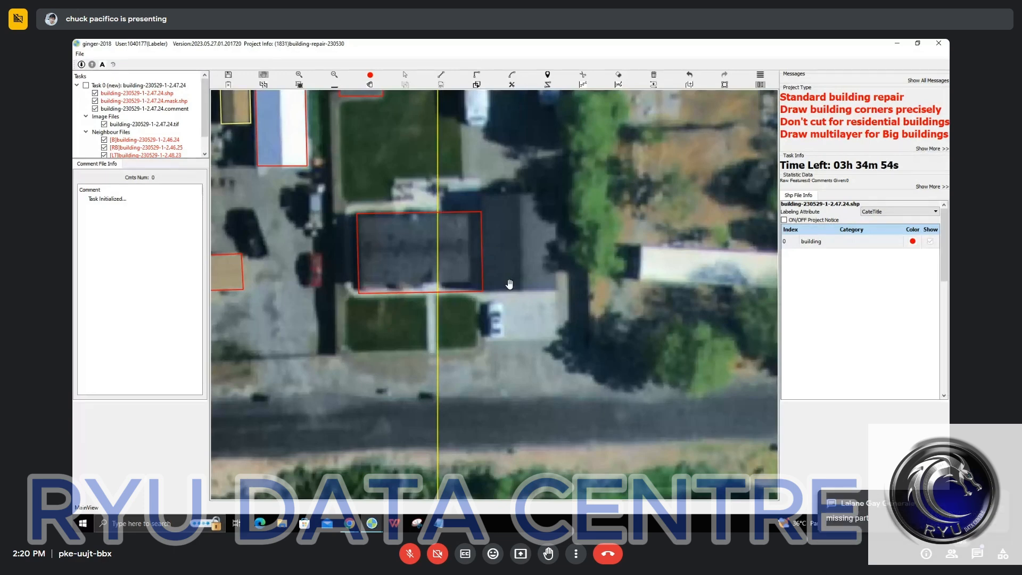
Move the dark-roofed boundary house's south outline edge inward to the roof, and extend the outline to include the taller east wing
{"action": "key", "text": "s"}
{"action": "left_click_drag", "start_coordinate": [456, 293], "coordinate": [464, 283]}
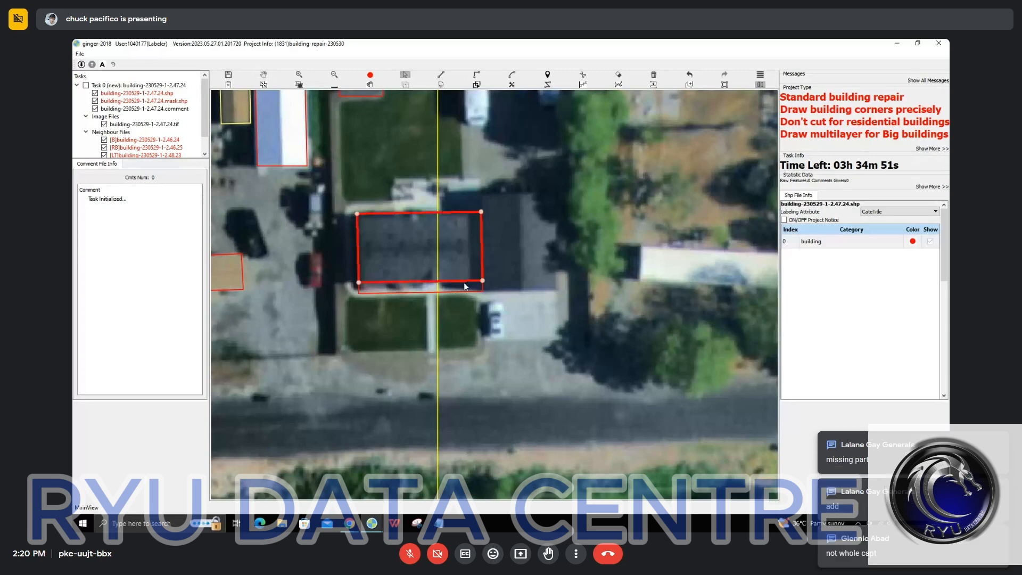
{"action": "key", "text": "d"}
{"action": "left_click", "coordinate": [482, 280]}
{"action": "left_click", "coordinate": [483, 291]}
{"action": "left_click", "coordinate": [561, 291]}
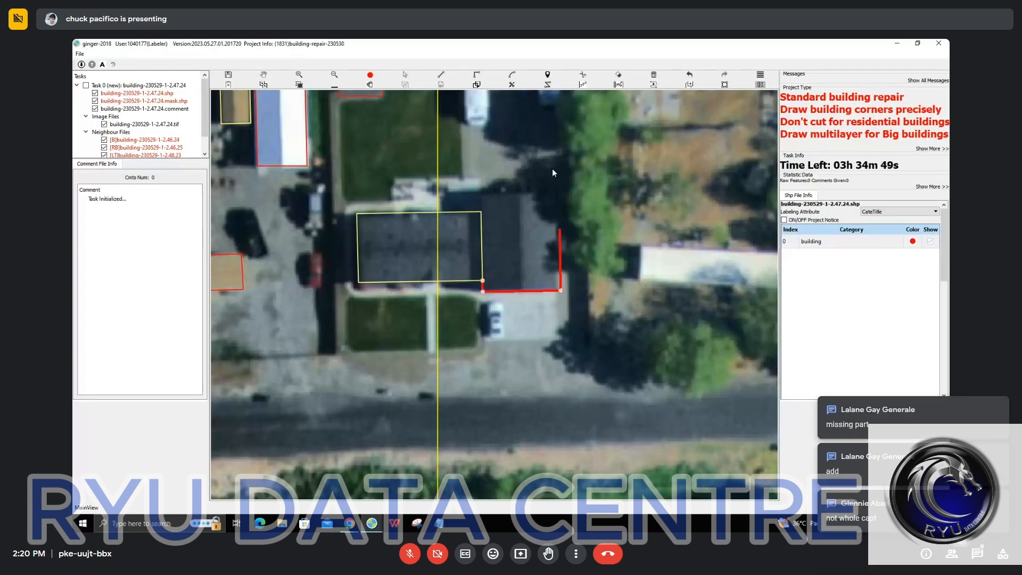
{"action": "left_click", "coordinate": [559, 196]}
{"action": "left_click", "coordinate": [481, 197]}
{"action": "left_click", "coordinate": [481, 212]}
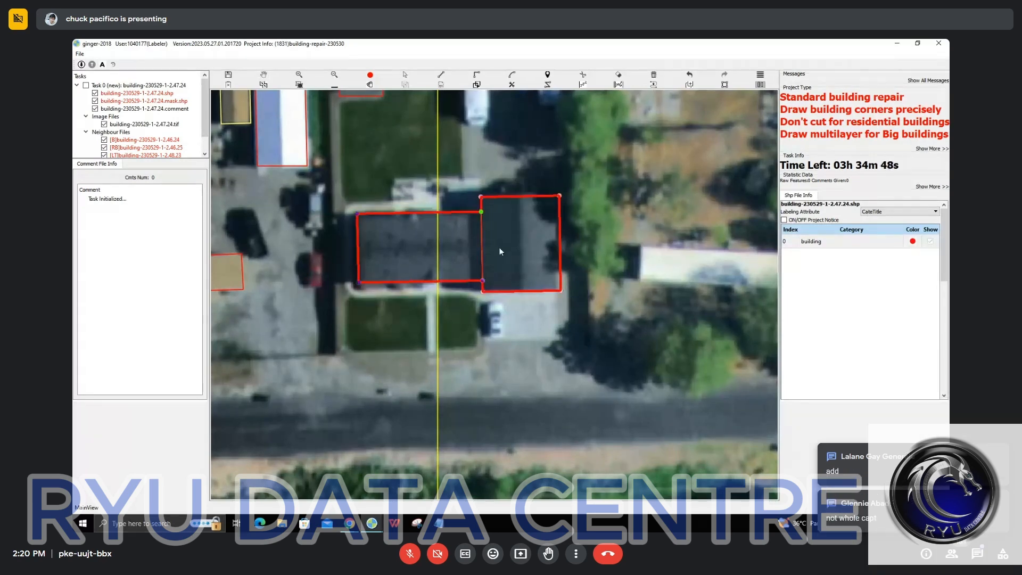
{"action": "scroll", "coordinate": [488, 230], "scroll_direction": "down", "scroll_amount": 3}
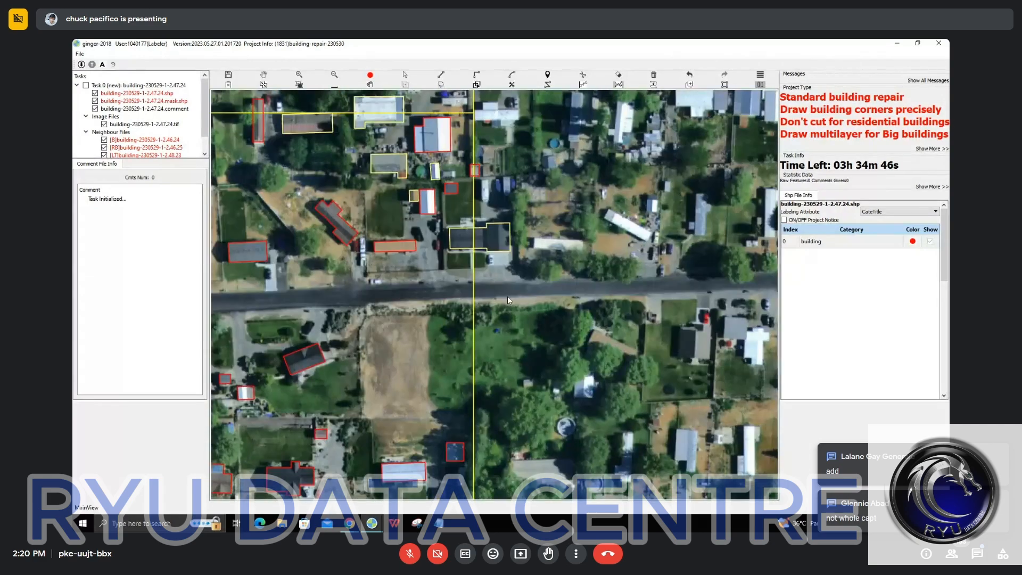
Select the small tree-covered outline part south of the brown-roofed house, and decline the reminder to save the task
{"action": "scroll", "coordinate": [507, 296], "scroll_direction": "up", "scroll_amount": 4}
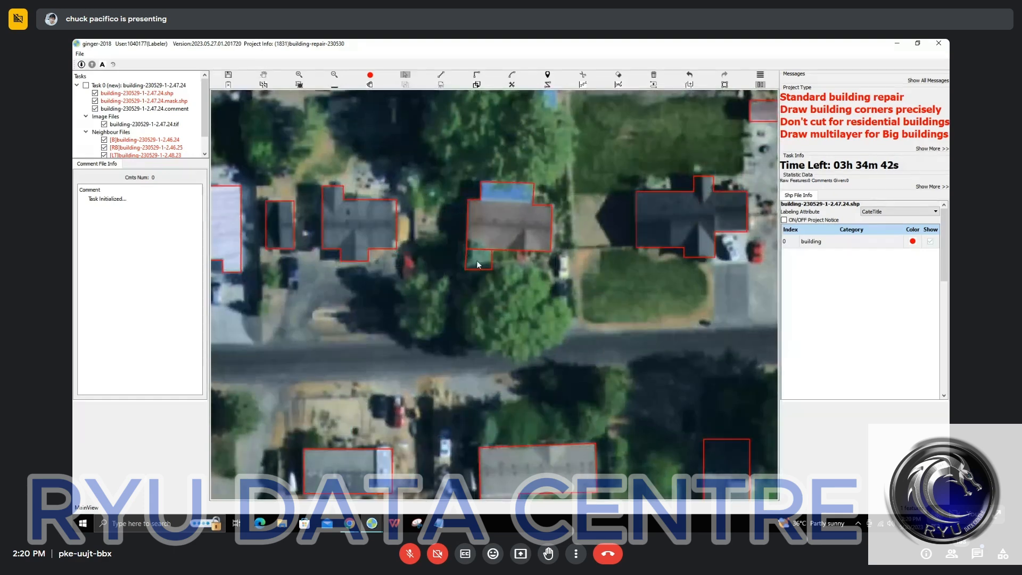
{"action": "left_click", "coordinate": [477, 260]}
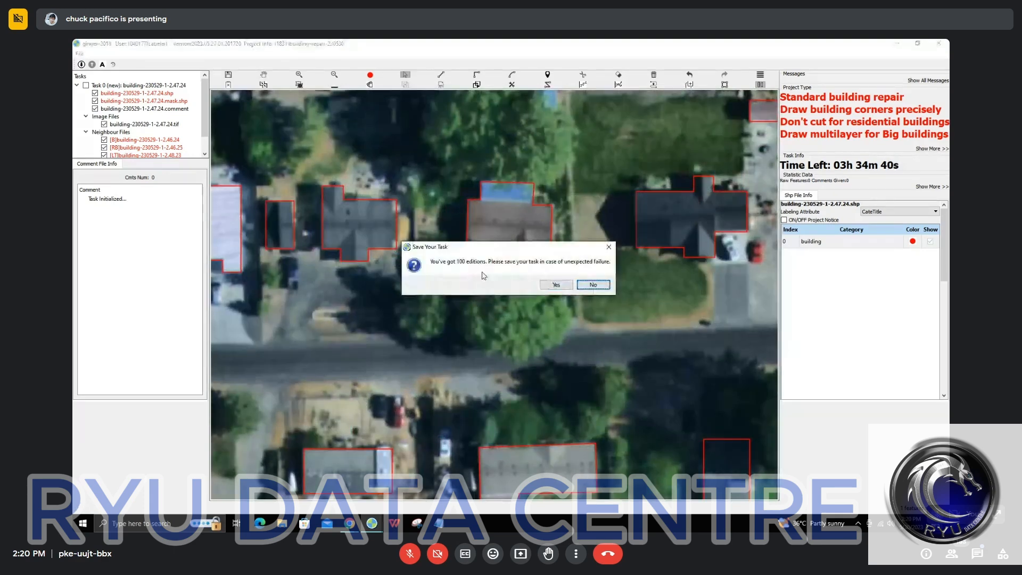
{"action": "key", "text": "Return"}
{"action": "scroll", "coordinate": [474, 255], "scroll_direction": "down", "scroll_amount": 4}
{"action": "scroll", "coordinate": [458, 219], "scroll_direction": "up", "scroll_amount": 3}
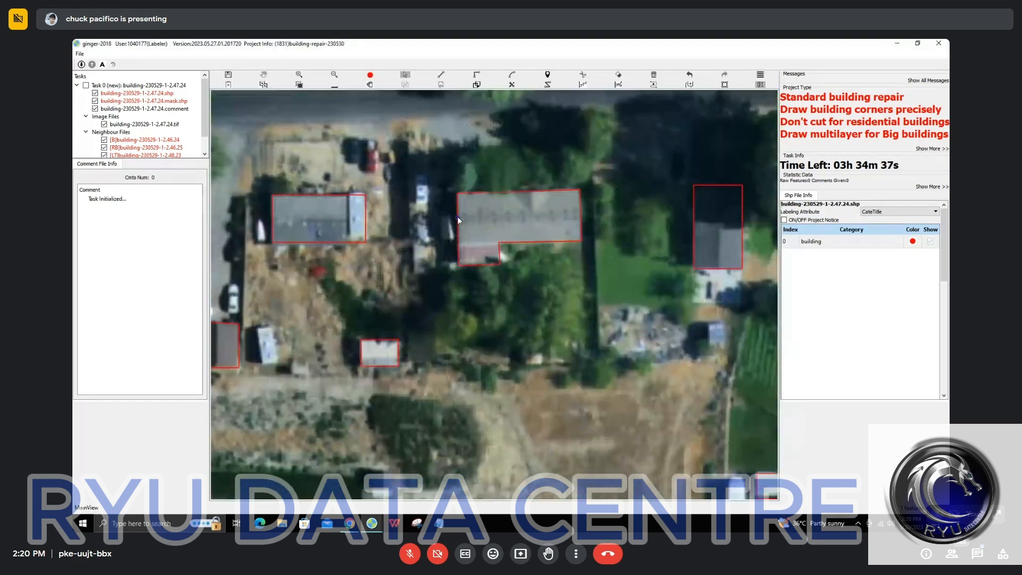
Extend the outline of the long grey building south of the road with a small addition on its west side
{"action": "left_click", "coordinate": [458, 214]}
{"action": "left_click", "coordinate": [442, 214]}
{"action": "left_click", "coordinate": [452, 238]}
{"action": "double_click", "coordinate": [477, 258]}
{"action": "scroll", "coordinate": [477, 257], "scroll_direction": "down", "scroll_amount": 2}
Select both stacked parts of the small grey outbuilding north of the green-outlined house at the southern task boundary
{"action": "left_click_drag", "start_coordinate": [567, 236], "coordinate": [357, 214]}
{"action": "left_click", "coordinate": [468, 400]}
{"action": "left_click_drag", "start_coordinate": [468, 400], "coordinate": [489, 249]}
{"action": "scroll", "coordinate": [489, 249], "scroll_direction": "up", "scroll_amount": 1}
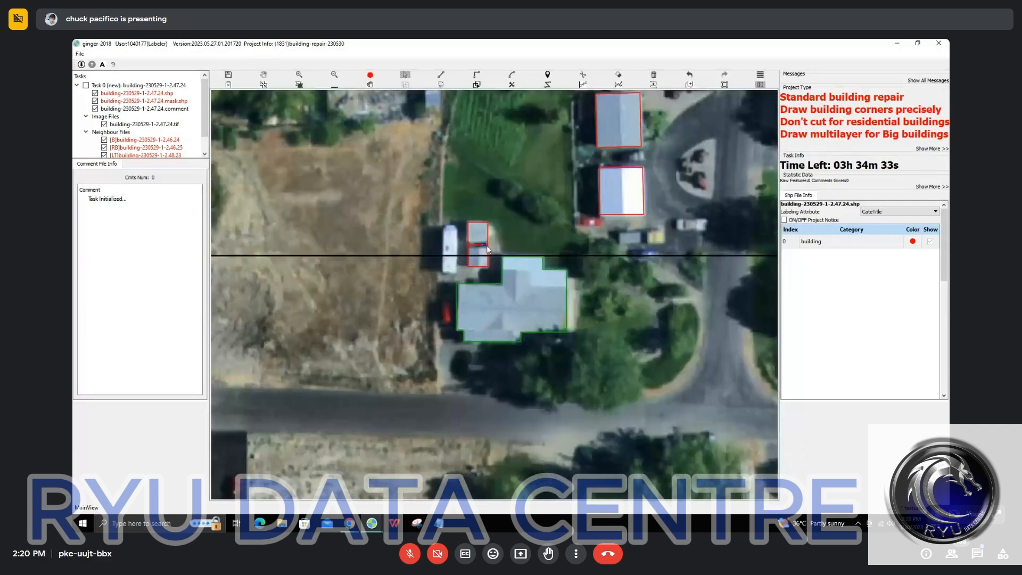
{"action": "scroll", "coordinate": [481, 243], "scroll_direction": "down", "scroll_amount": 2}
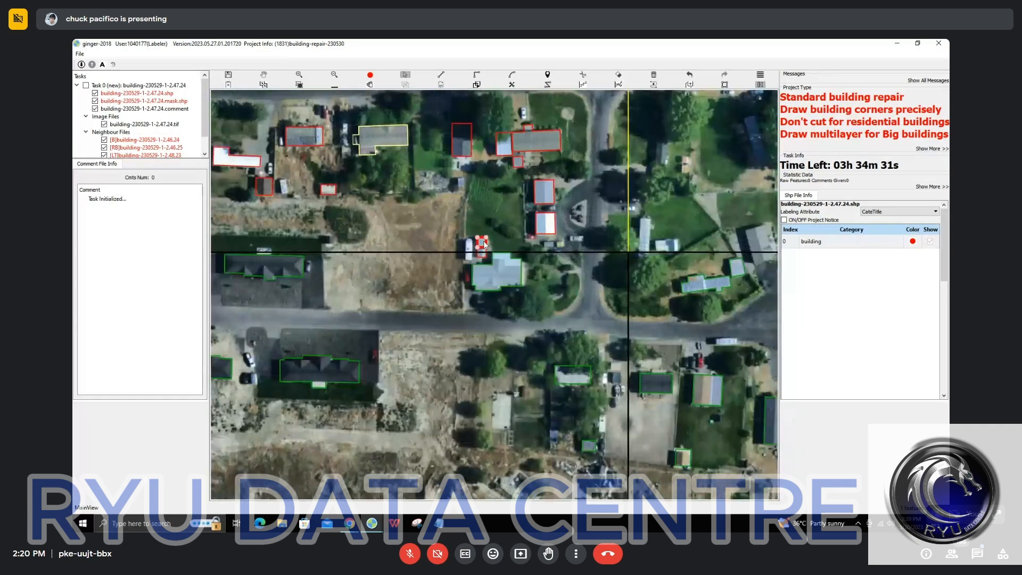
Delete the inaccurate red outlines on the long dark-roofed building crossing the southern task boundary
{"action": "left_click_drag", "start_coordinate": [261, 140], "coordinate": [531, 217]}
{"action": "scroll", "coordinate": [396, 346], "scroll_direction": "up", "scroll_amount": 1}
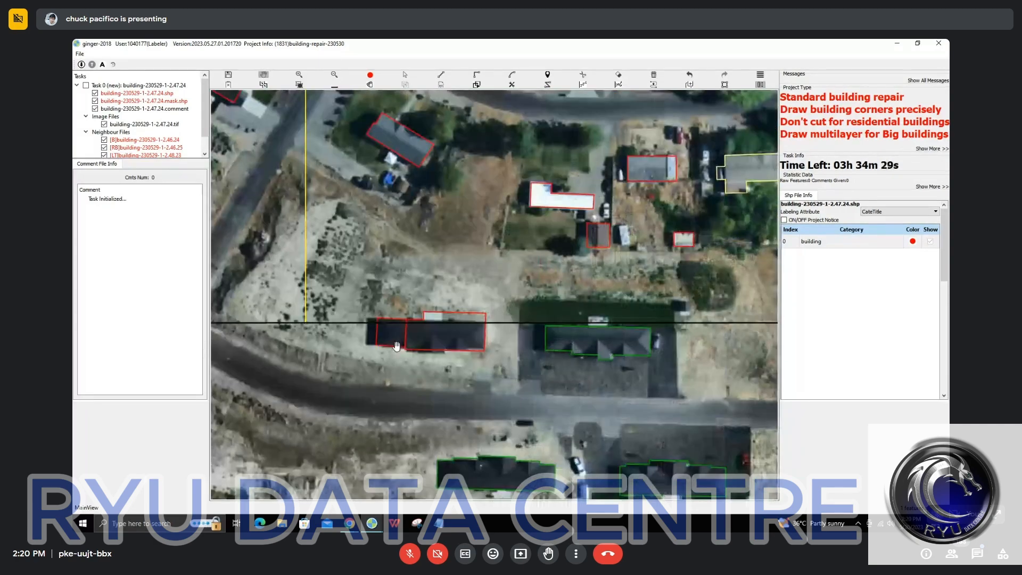
{"action": "scroll", "coordinate": [397, 347], "scroll_direction": "up", "scroll_amount": 1}
{"action": "key", "text": "s"}
{"action": "left_click_drag", "start_coordinate": [397, 347], "coordinate": [449, 344]}
{"action": "key", "text": "Delete"}
{"action": "scroll", "coordinate": [440, 318], "scroll_direction": "up", "scroll_amount": 1}
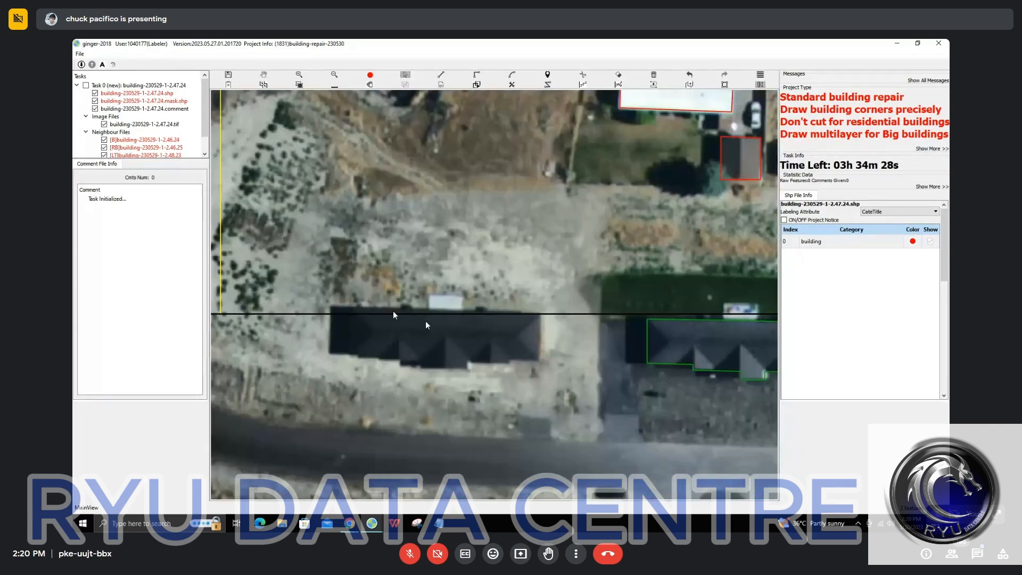
Draw a new outline around the long dark-roofed building, following its stepped south edge and leaving out the shadow on its west side
{"action": "key", "text": "d"}
{"action": "left_click", "coordinate": [350, 305]}
{"action": "left_click", "coordinate": [540, 313]}
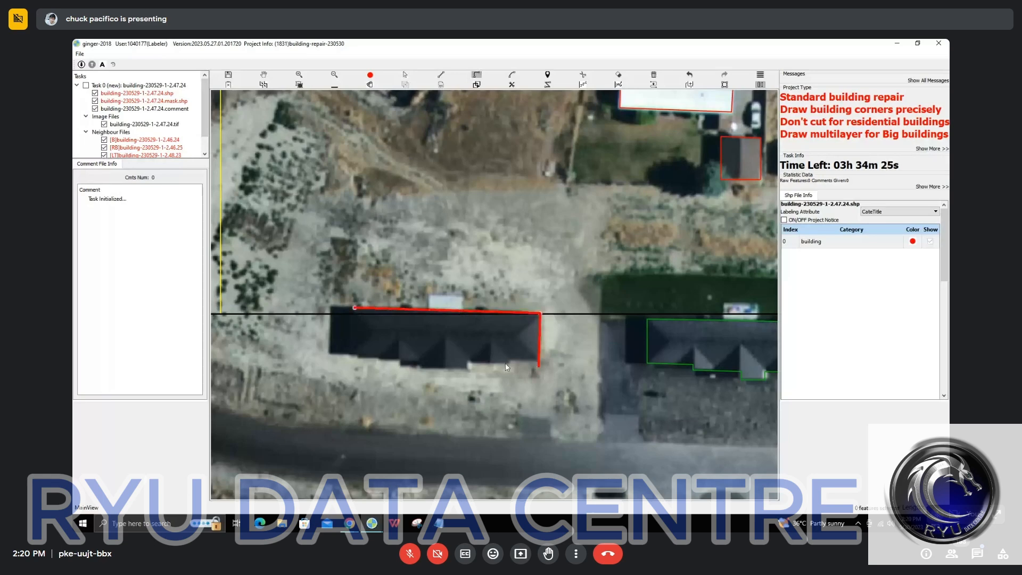
{"action": "left_click", "coordinate": [508, 360]}
{"action": "left_click", "coordinate": [465, 357]}
{"action": "left_click", "coordinate": [466, 369]}
{"action": "left_click", "coordinate": [421, 368]}
{"action": "left_click", "coordinate": [421, 361]}
{"action": "left_click", "coordinate": [380, 360]}
{"action": "left_click", "coordinate": [381, 356]}
{"action": "left_click", "coordinate": [354, 355]}
{"action": "double_click", "coordinate": [355, 308]}
{"action": "key", "text": "Escape"}
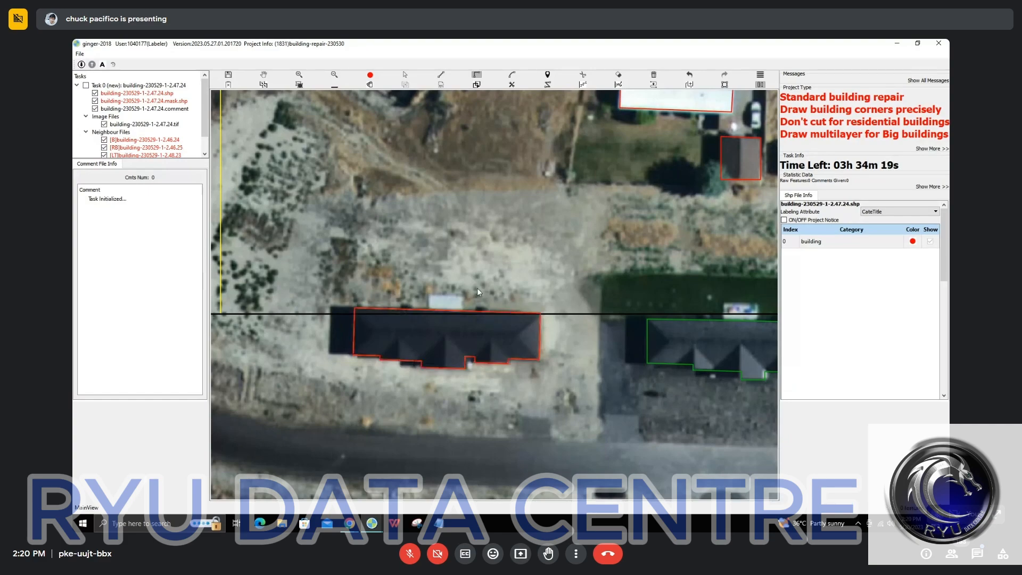
{"action": "left_click", "coordinate": [415, 345]}
{"action": "scroll", "coordinate": [422, 343], "scroll_direction": "up", "scroll_amount": 1}
{"action": "left_click_drag", "start_coordinate": [423, 341], "coordinate": [427, 241]}
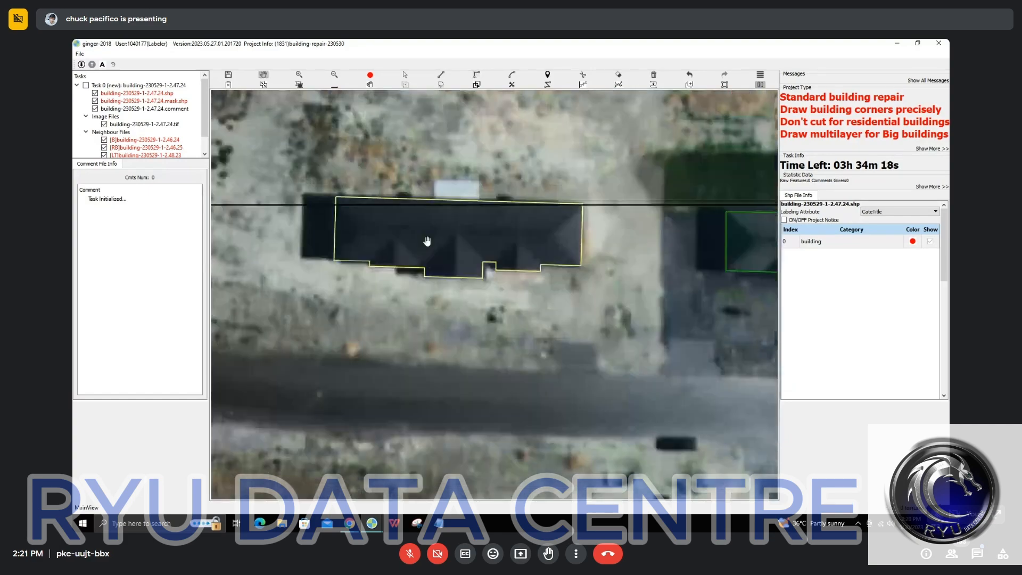
{"action": "scroll", "coordinate": [427, 241], "scroll_direction": "up", "scroll_amount": 1}
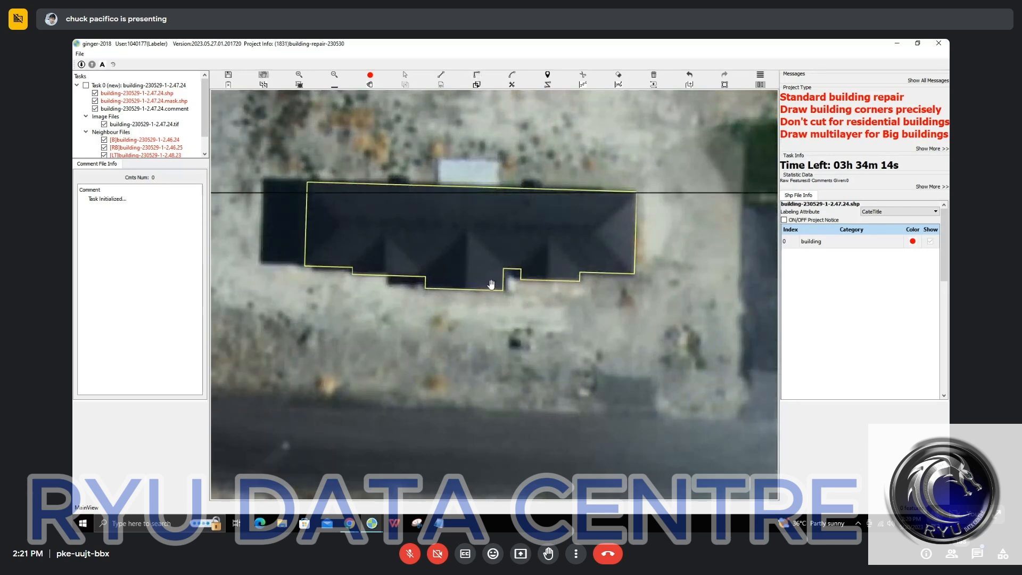
{"action": "scroll", "coordinate": [491, 285], "scroll_direction": "down", "scroll_amount": 2}
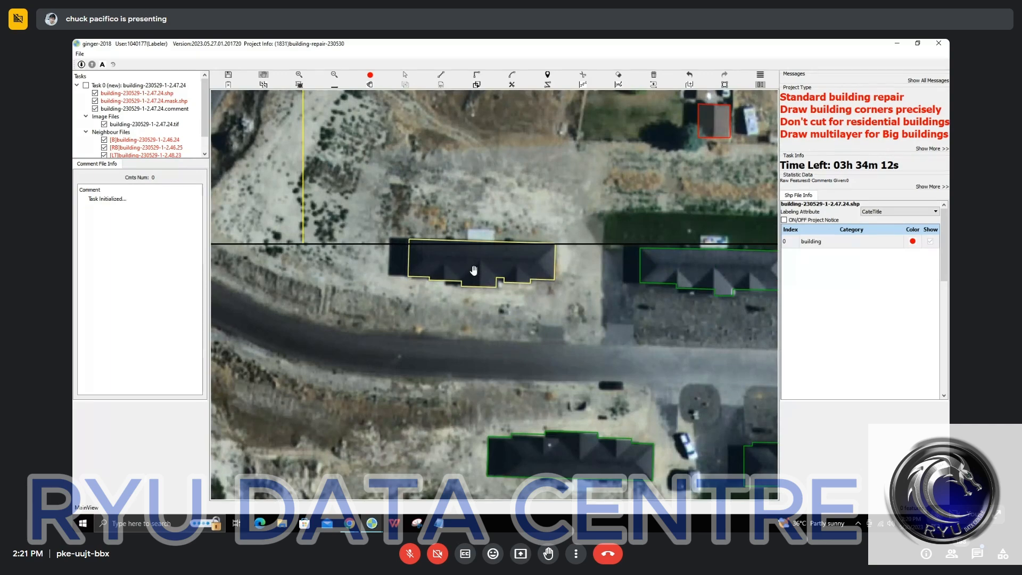
Extend the outline of the dark-roofed house west of the diagonal road to include the projecting part at its southeast corner
{"action": "scroll", "coordinate": [474, 271], "scroll_direction": "down", "scroll_amount": 3}
{"action": "left_click_drag", "start_coordinate": [452, 212], "coordinate": [484, 400]}
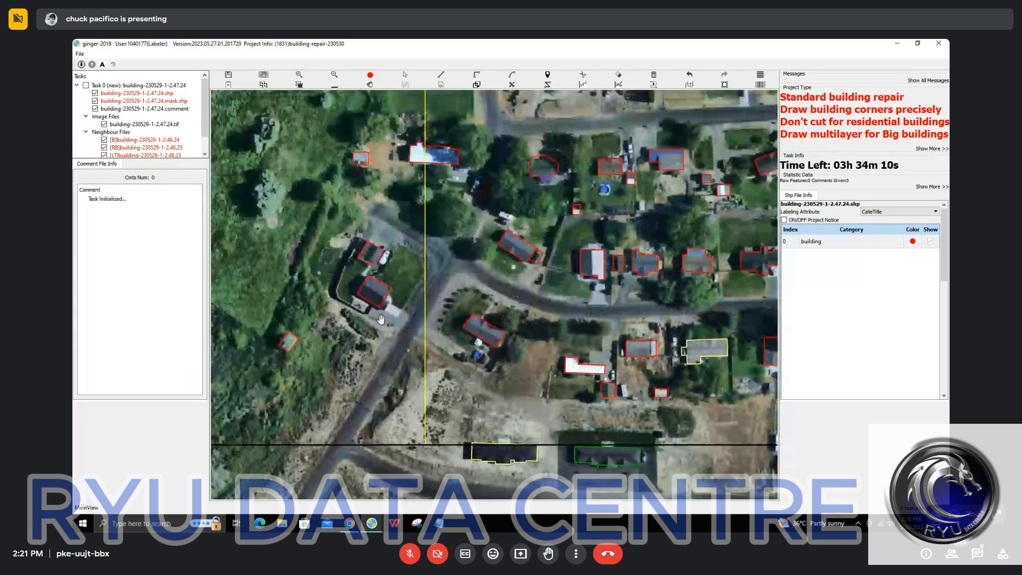
{"action": "scroll", "coordinate": [376, 309], "scroll_direction": "up", "scroll_amount": 1}
{"action": "key", "text": "space"}
{"action": "scroll", "coordinate": [376, 309], "scroll_direction": "up", "scroll_amount": 2}
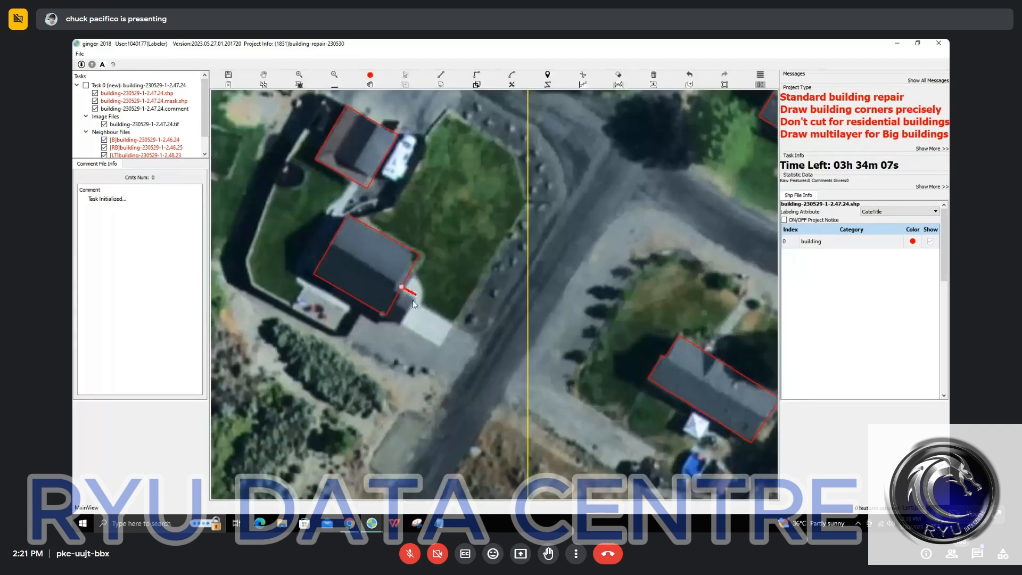
{"action": "left_click", "coordinate": [386, 317]}
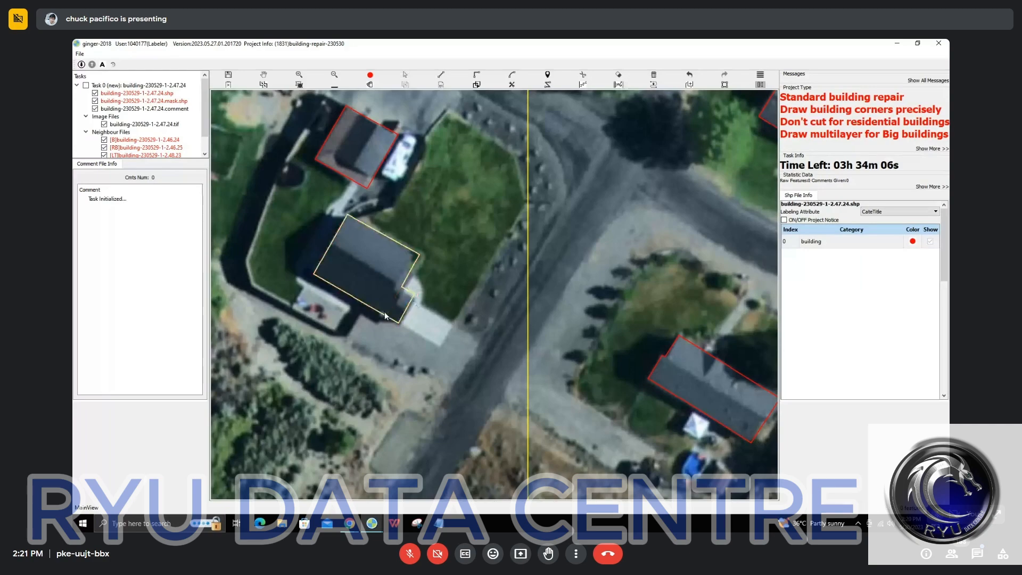
Examine the small outlined object in the dense vegetation southwest of that house to judge whether it is a building
{"action": "scroll", "coordinate": [395, 299], "scroll_direction": "down", "scroll_amount": 4}
{"action": "scroll", "coordinate": [398, 245], "scroll_direction": "up", "scroll_amount": 3}
{"action": "scroll", "coordinate": [399, 239], "scroll_direction": "down", "scroll_amount": 2}
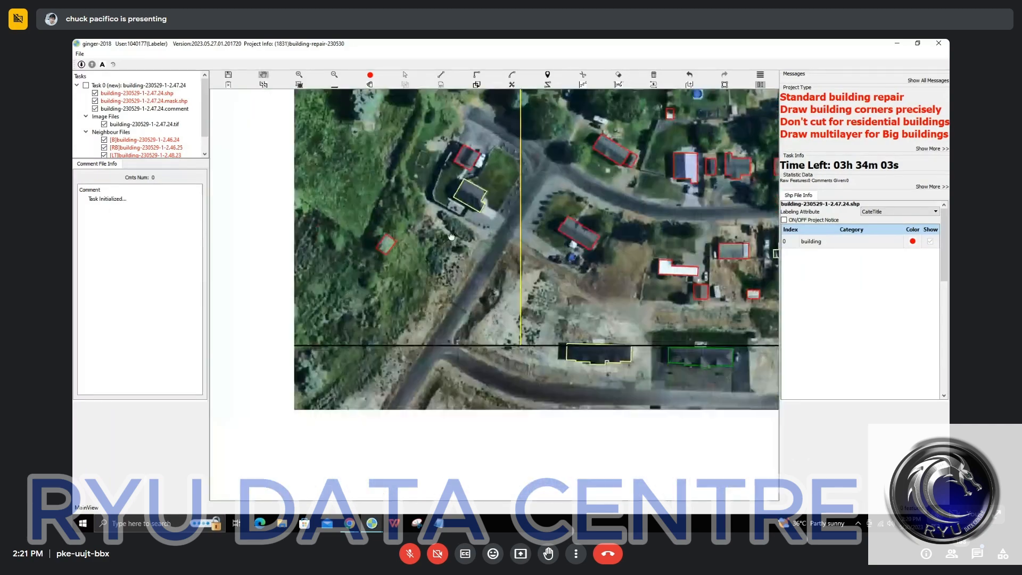
{"action": "scroll", "coordinate": [387, 240], "scroll_direction": "up", "scroll_amount": 4}
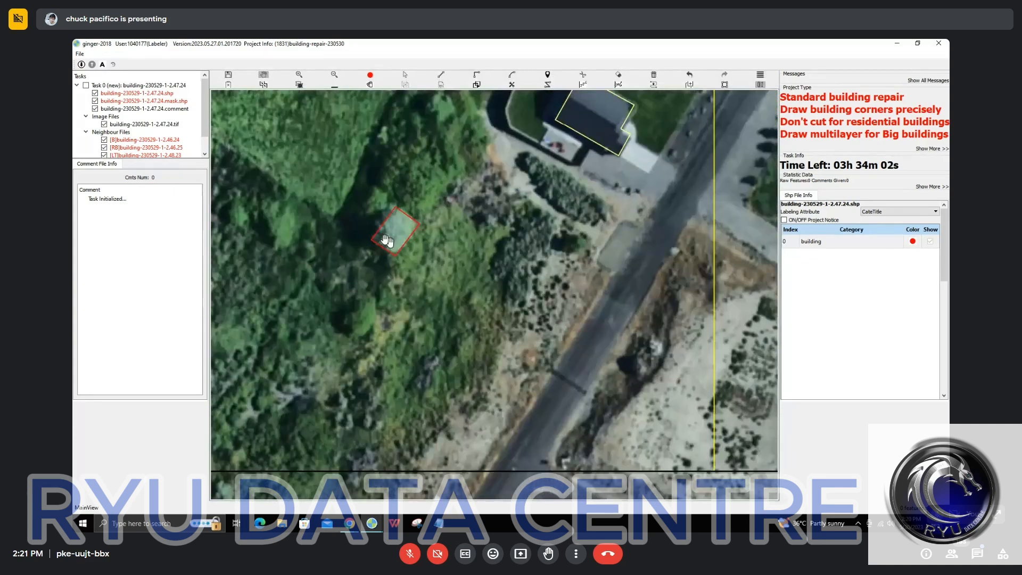
{"action": "scroll", "coordinate": [387, 241], "scroll_direction": "up", "scroll_amount": 2}
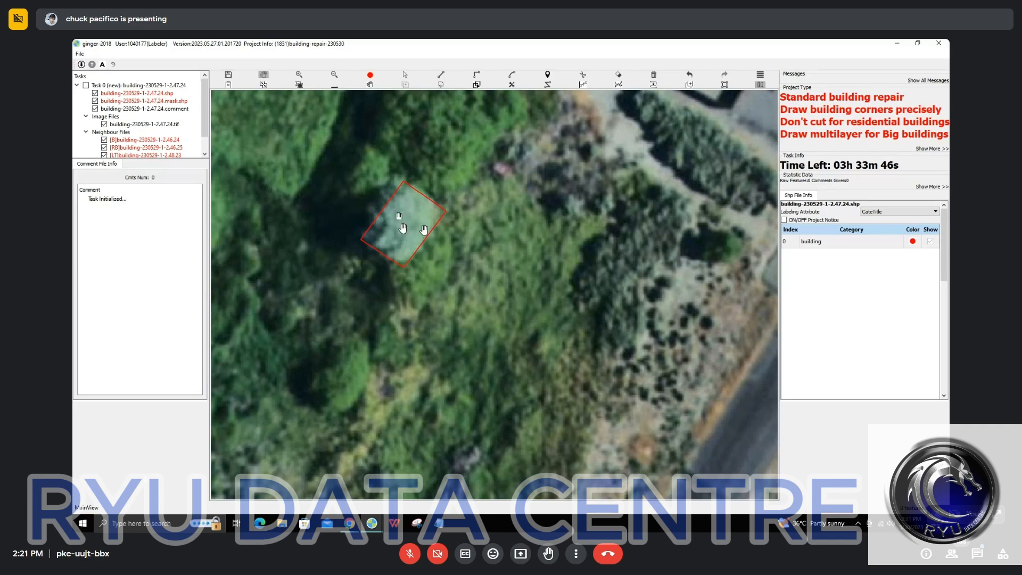
Delete the outline around the small object in the dense vegetation west of the diagonal road
{"action": "key", "text": "s"}
{"action": "left_click_drag", "start_coordinate": [330, 184], "coordinate": [472, 266]}
{"action": "key", "text": "Delete"}
{"action": "scroll", "coordinate": [472, 266], "scroll_direction": "down", "scroll_amount": 2}
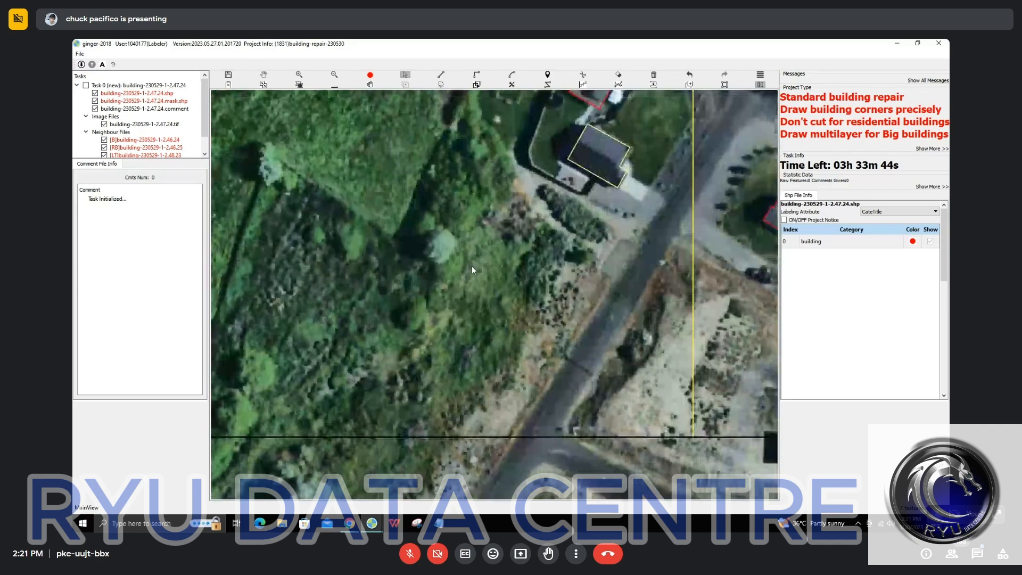
Compare the building outlines east of the curved road with the imagery by hiding and showing the outlines
{"action": "scroll", "coordinate": [472, 266], "scroll_direction": "down", "scroll_amount": 3}
{"action": "key", "text": "h"}
{"action": "left_click_drag", "start_coordinate": [559, 213], "coordinate": [543, 258]}
{"action": "left_click_drag", "start_coordinate": [528, 130], "coordinate": [506, 290]}
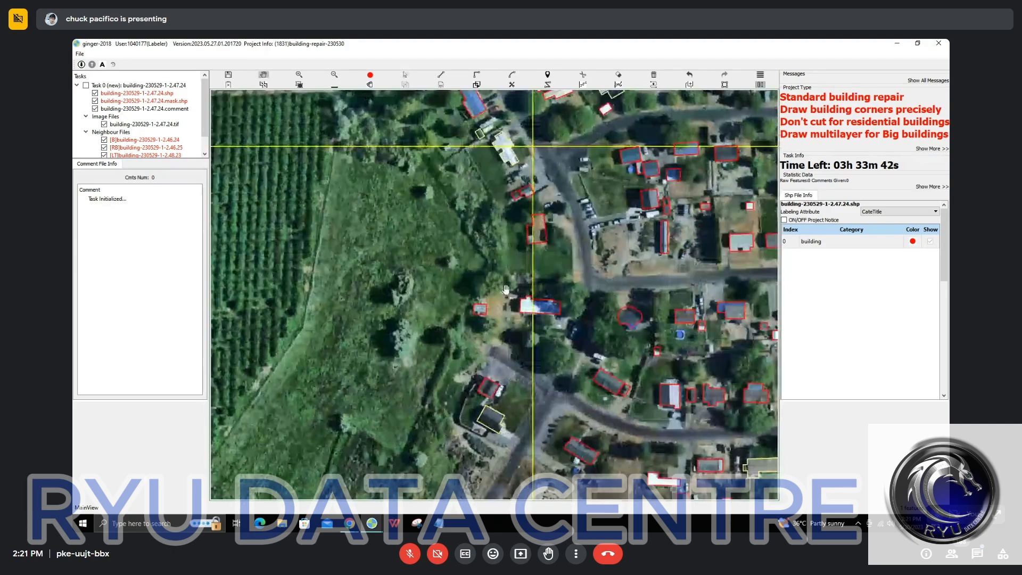
{"action": "left_click_drag", "start_coordinate": [589, 196], "coordinate": [546, 234]}
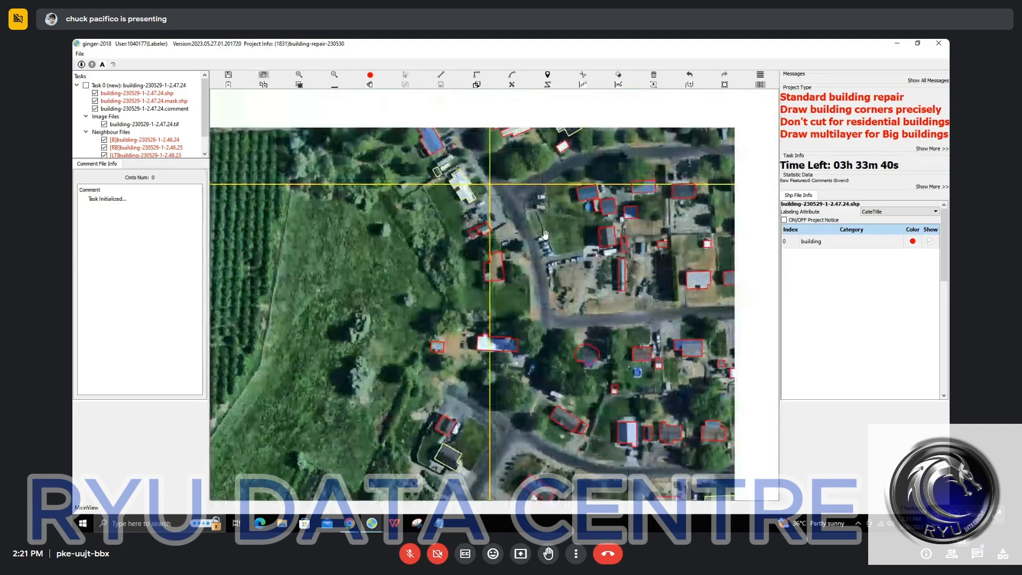
{"action": "scroll", "coordinate": [545, 235], "scroll_direction": "up", "scroll_amount": 1}
{"action": "scroll", "coordinate": [676, 192], "scroll_direction": "up", "scroll_amount": 4}
{"action": "key", "text": "Escape"}
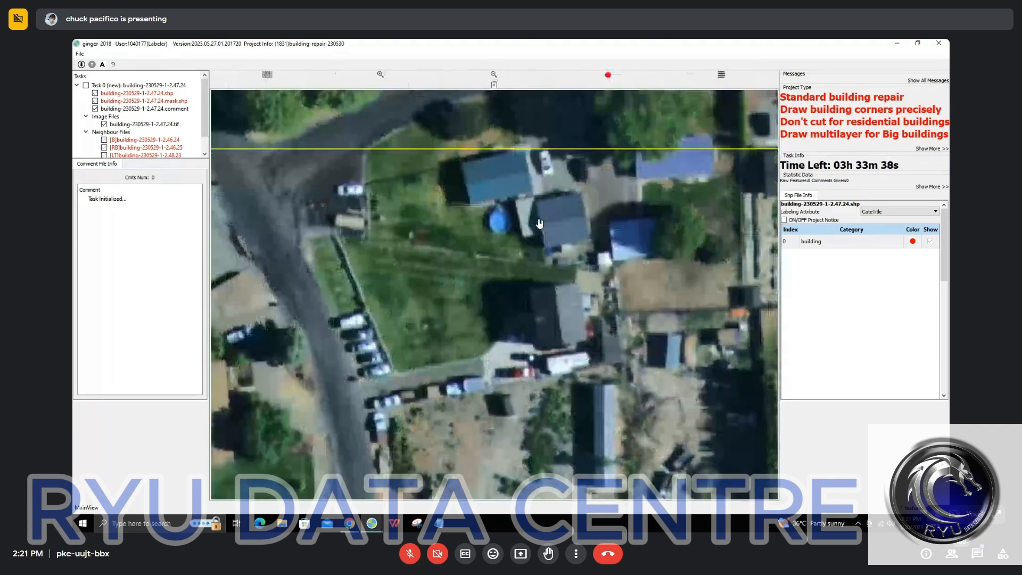
{"action": "left_click", "coordinate": [556, 222]}
{"action": "scroll", "coordinate": [556, 223], "scroll_direction": "down", "scroll_amount": 2}
{"action": "key", "text": "space"}
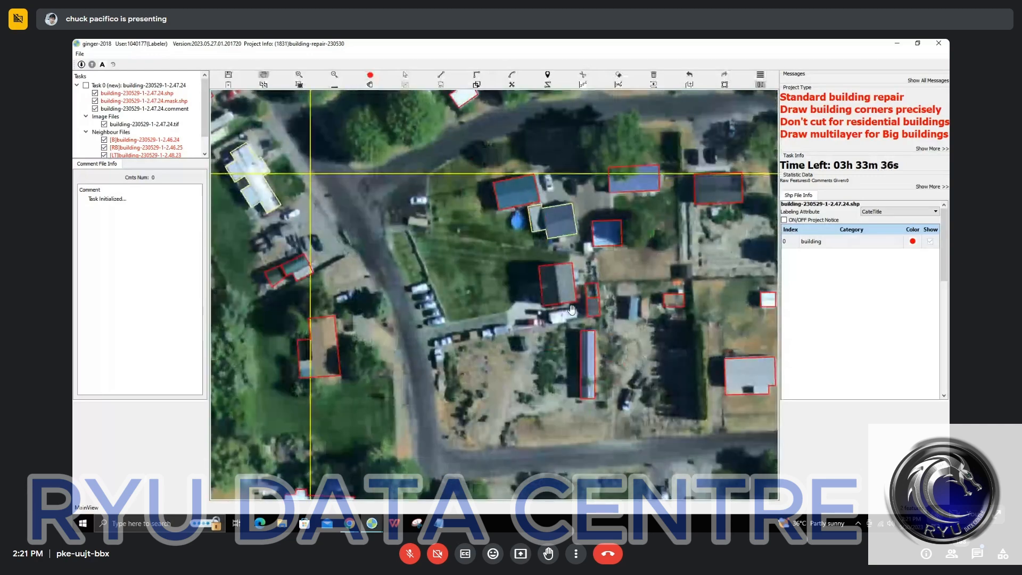
{"action": "left_click_drag", "start_coordinate": [593, 292], "coordinate": [484, 267]}
{"action": "scroll", "coordinate": [484, 267], "scroll_direction": "up", "scroll_amount": 2}
{"action": "key", "text": "Escape"}
{"action": "left_click", "coordinate": [484, 265]}
{"action": "scroll", "coordinate": [516, 278], "scroll_direction": "down", "scroll_amount": 2}
{"action": "key", "text": "space"}
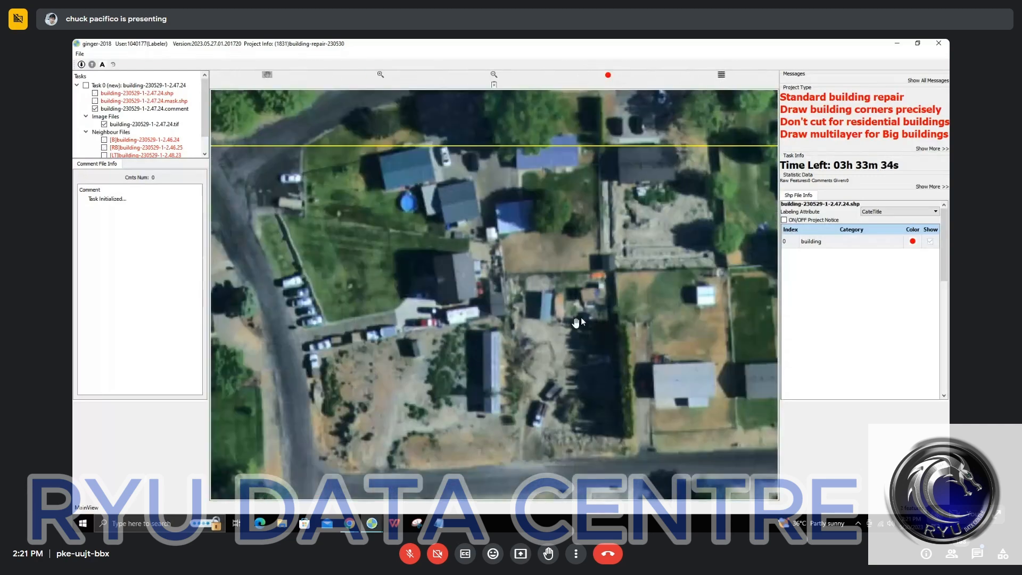
{"action": "key", "text": "Escape"}
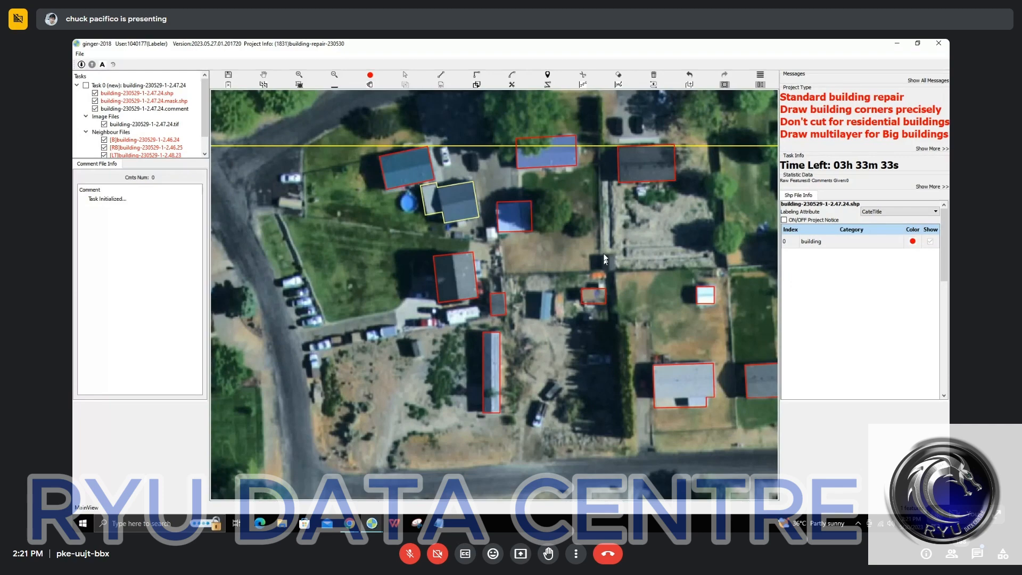
Correct the south edge of the light-roofed house's outline north of the straight road, keeping only the small projecting part
{"action": "scroll", "coordinate": [603, 291], "scroll_direction": "down", "scroll_amount": 2}
{"action": "scroll", "coordinate": [663, 373], "scroll_direction": "up", "scroll_amount": 1}
{"action": "left_click_drag", "start_coordinate": [663, 372], "coordinate": [538, 260]}
{"action": "scroll", "coordinate": [538, 259], "scroll_direction": "up", "scroll_amount": 3}
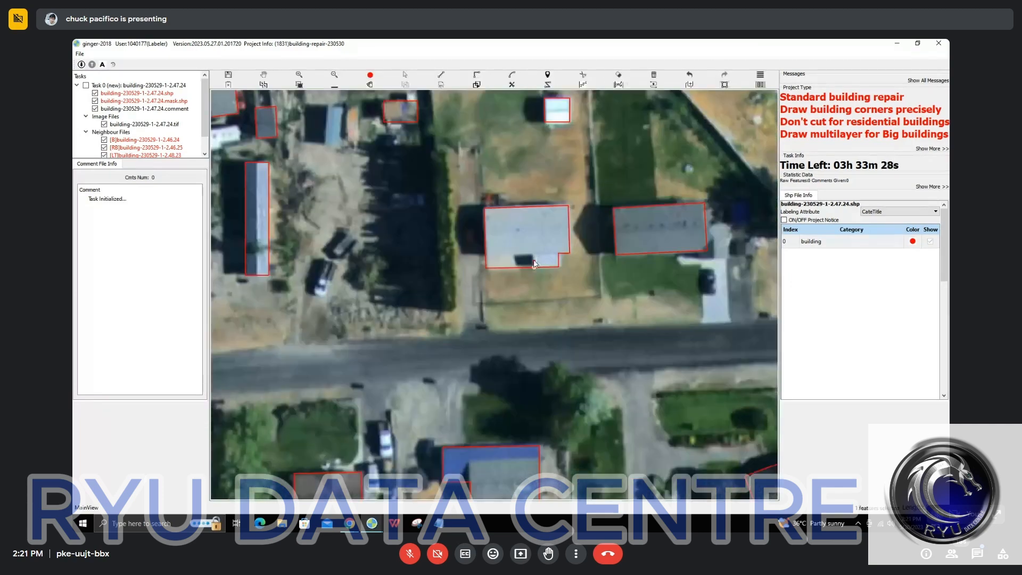
{"action": "left_click", "coordinate": [487, 262]}
{"action": "scroll", "coordinate": [532, 292], "scroll_direction": "down", "scroll_amount": 3}
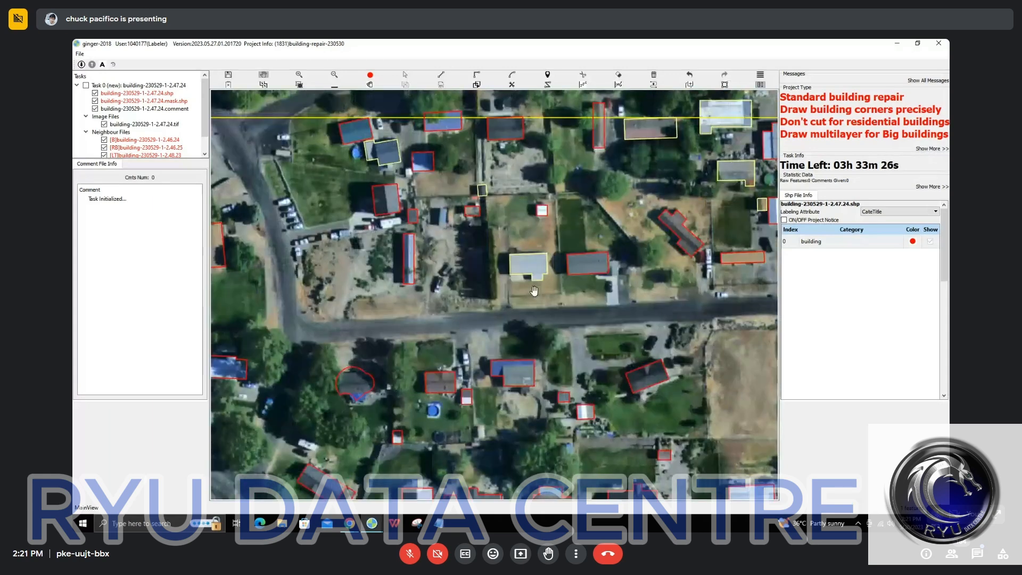
Extend the outline of the neighbouring grey-roofed house eastward to include the lower part at its east end and southeast corner
{"action": "scroll", "coordinate": [628, 271], "scroll_direction": "up", "scroll_amount": 4}
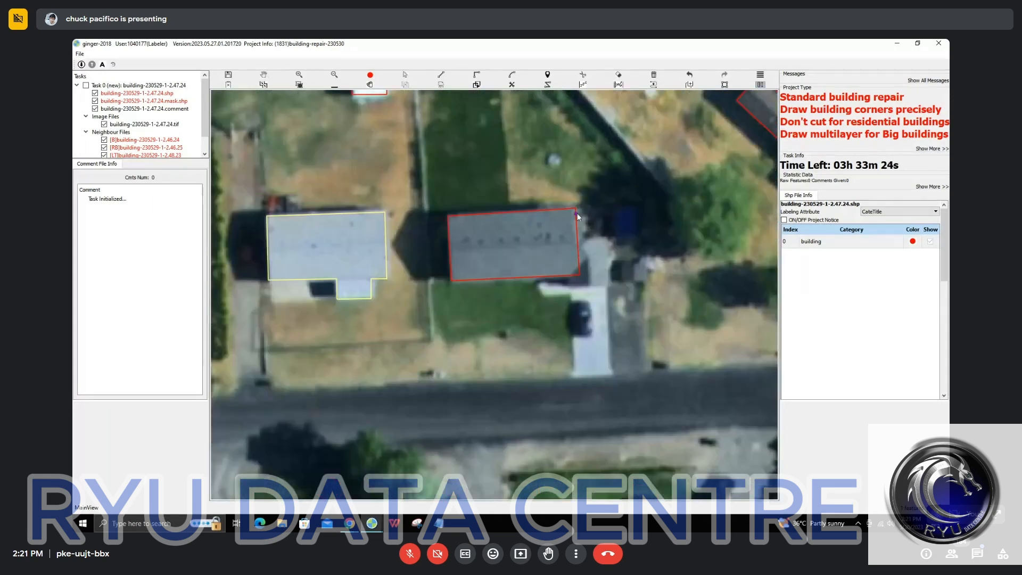
{"action": "left_click", "coordinate": [577, 209]}
{"action": "left_click", "coordinate": [605, 207]}
{"action": "left_click", "coordinate": [610, 286]}
{"action": "left_click", "coordinate": [566, 287]}
{"action": "left_click", "coordinate": [566, 275]}
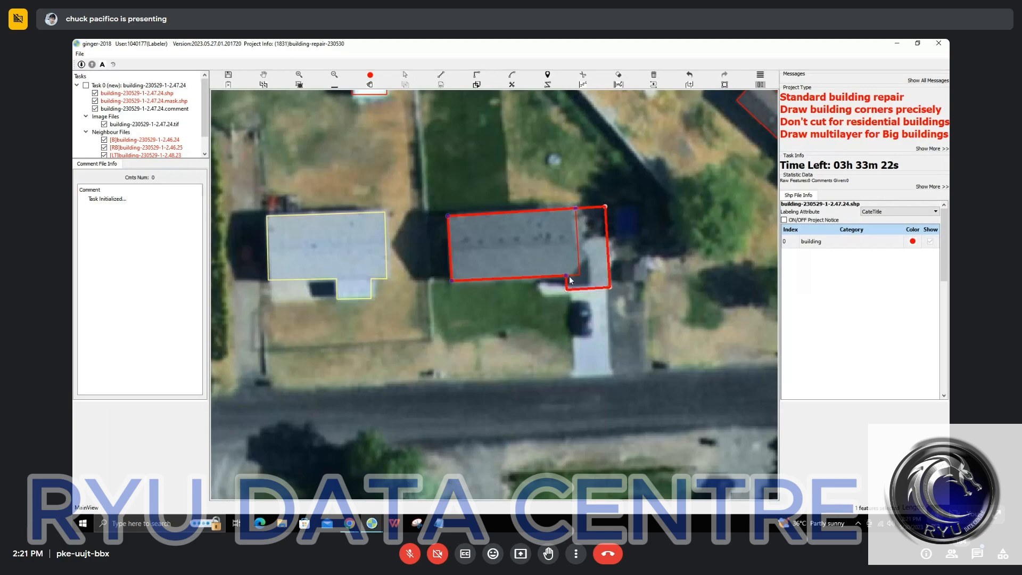
Delete the outline covering the green-roofed building and the adjoining small structure west of the curved road
{"action": "scroll", "coordinate": [578, 290], "scroll_direction": "down", "scroll_amount": 3}
{"action": "left_click_drag", "start_coordinate": [581, 268], "coordinate": [769, 272]}
{"action": "left_click_drag", "start_coordinate": [298, 270], "coordinate": [770, 273]}
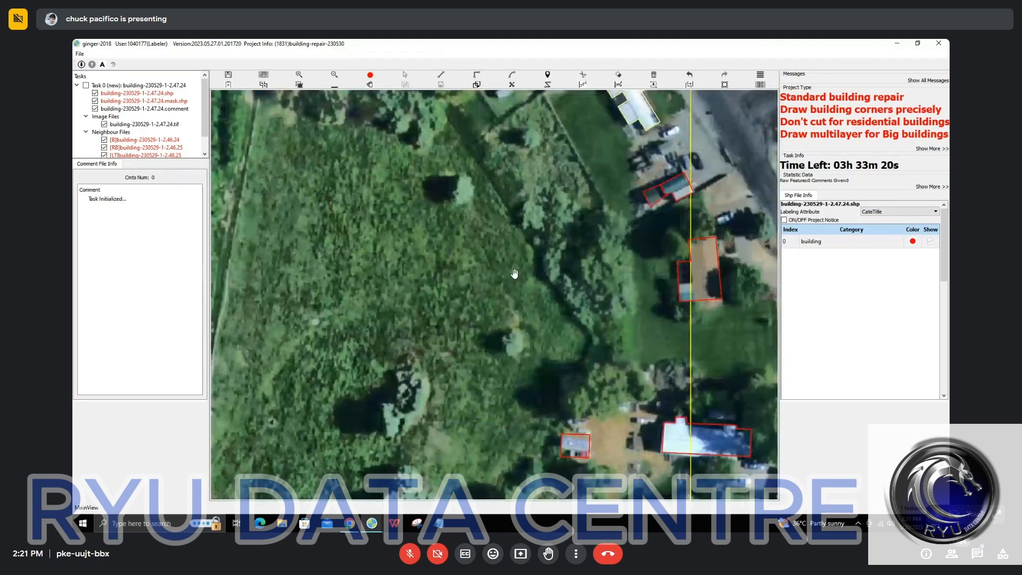
{"action": "left_click_drag", "start_coordinate": [515, 274], "coordinate": [497, 476]}
{"action": "left_click_drag", "start_coordinate": [654, 408], "coordinate": [433, 219]}
{"action": "scroll", "coordinate": [479, 229], "scroll_direction": "up", "scroll_amount": 4}
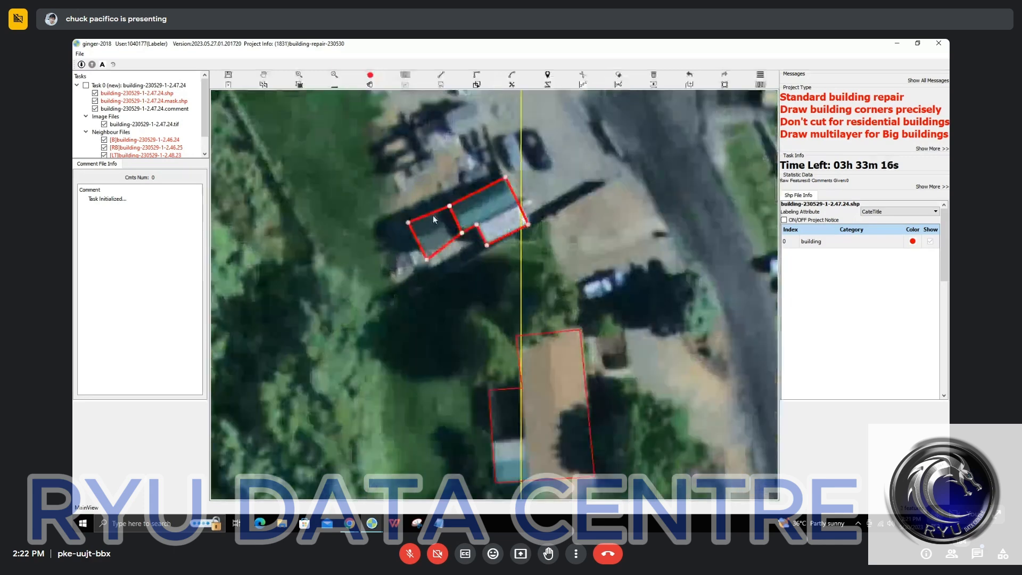
{"action": "key", "text": "Delete"}
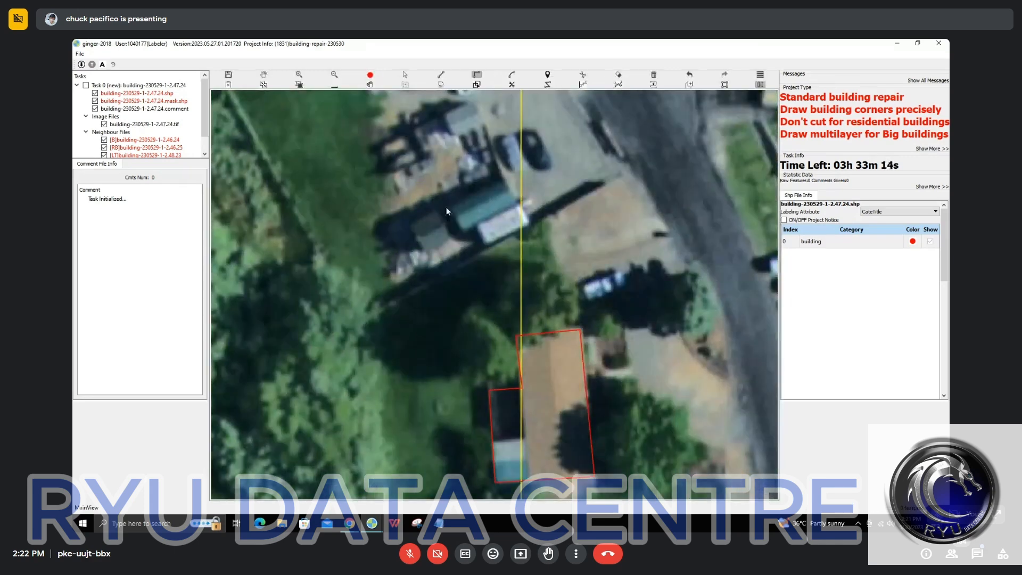
Draw a new outline around the green-roofed building and the light strip along its south side
{"action": "left_click", "coordinate": [444, 207]}
{"action": "left_click", "coordinate": [506, 179]}
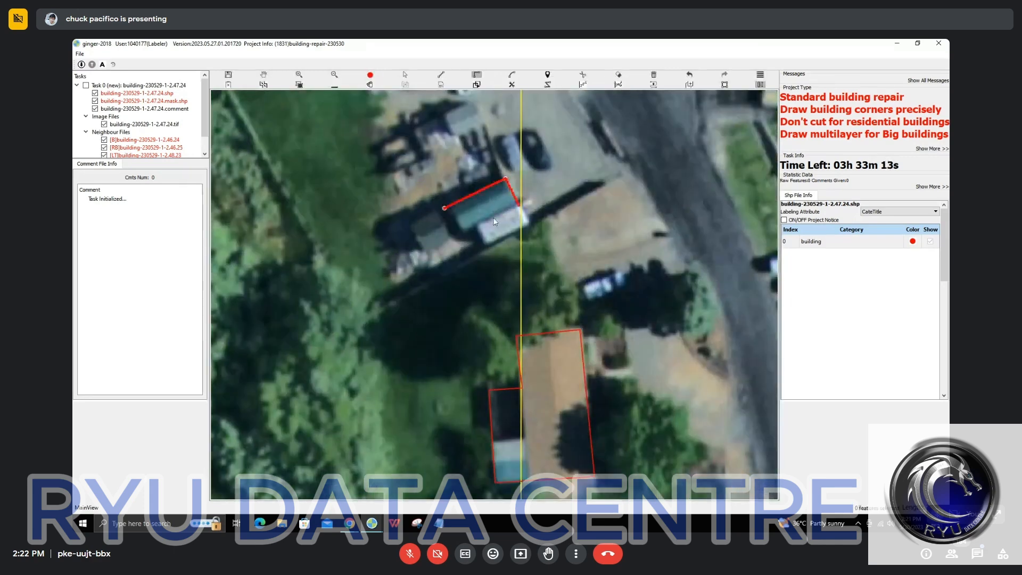
{"action": "left_click", "coordinate": [446, 207]}
Examine the small outlined object west of the white-roofed building, with the outlines hidden and shown
{"action": "scroll", "coordinate": [499, 262], "scroll_direction": "down", "scroll_amount": 2}
{"action": "scroll", "coordinate": [499, 261], "scroll_direction": "down", "scroll_amount": 5}
{"action": "scroll", "coordinate": [491, 256], "scroll_direction": "up", "scroll_amount": 2}
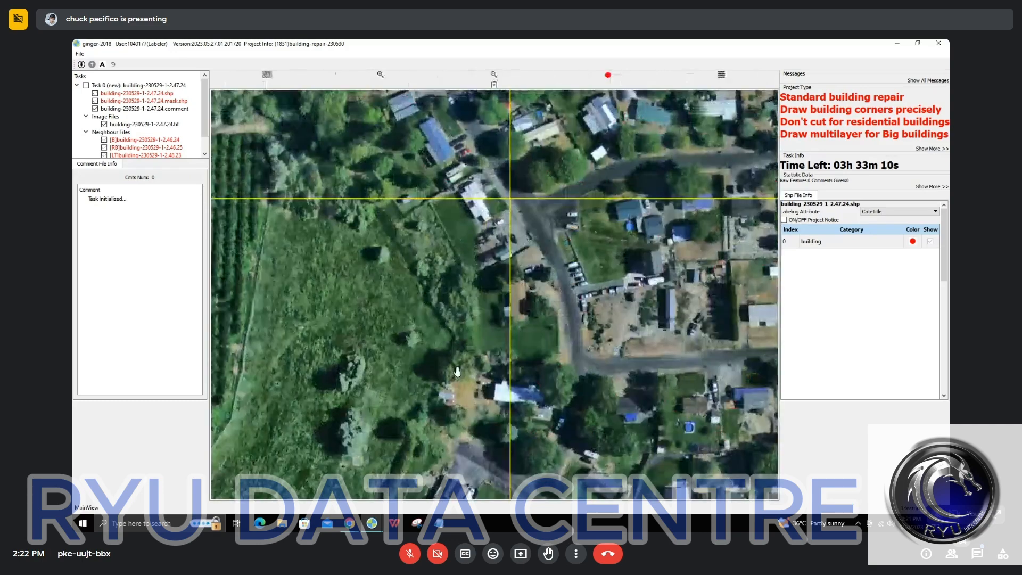
{"action": "left_click_drag", "start_coordinate": [408, 388], "coordinate": [514, 210]}
{"action": "scroll", "coordinate": [515, 209], "scroll_direction": "up", "scroll_amount": 2}
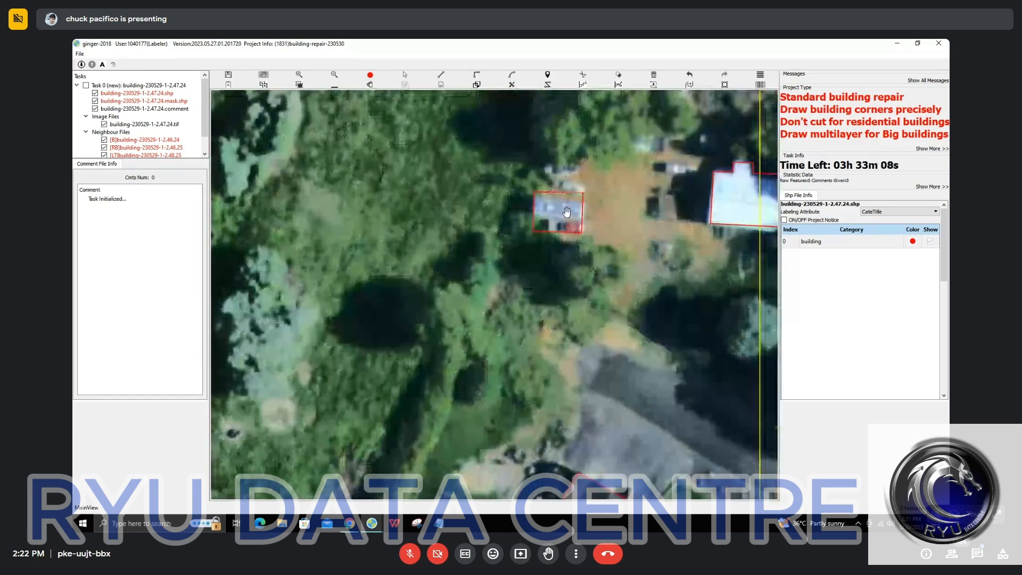
{"action": "scroll", "coordinate": [583, 259], "scroll_direction": "down", "scroll_amount": 3}
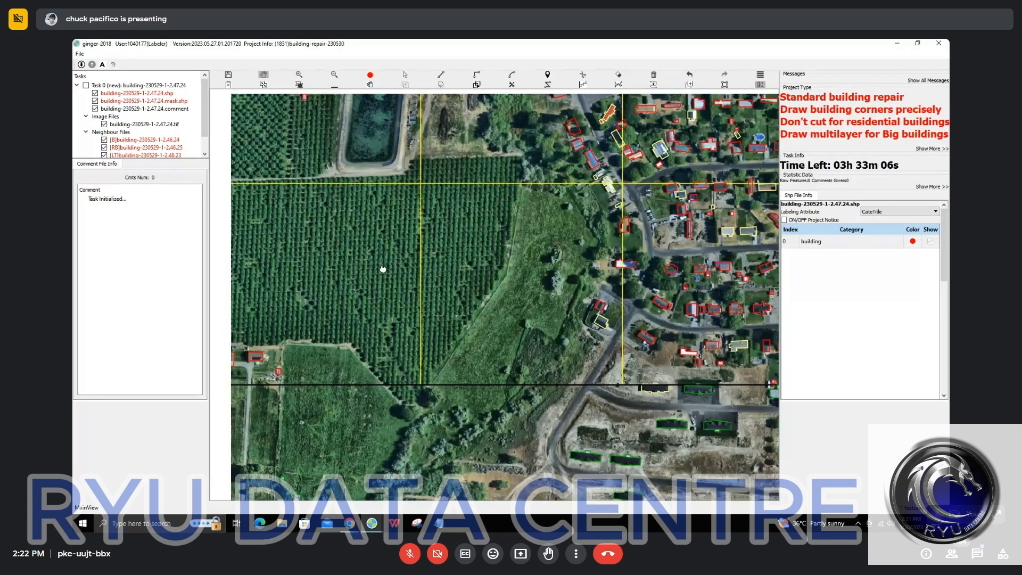
Reshape the outline of the purple-roofed house near the southern boundary to its L-shaped roof, leaving out the paved area
{"action": "scroll", "coordinate": [466, 195], "scroll_direction": "up", "scroll_amount": 4}
{"action": "left_click_drag", "start_coordinate": [440, 348], "coordinate": [531, 267]}
{"action": "scroll", "coordinate": [532, 267], "scroll_direction": "up", "scroll_amount": 2}
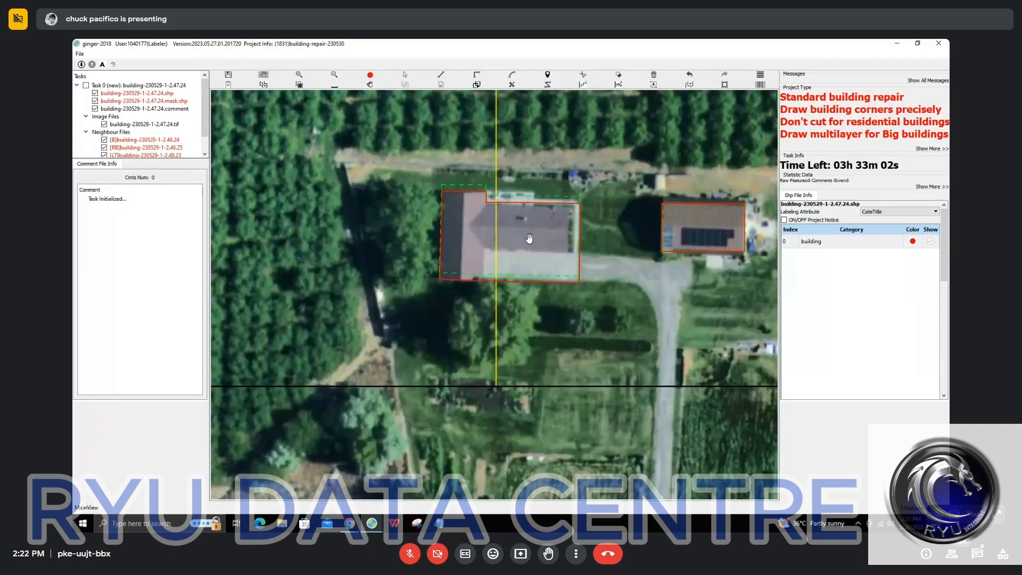
{"action": "key", "text": "s"}
{"action": "left_click", "coordinate": [522, 209]}
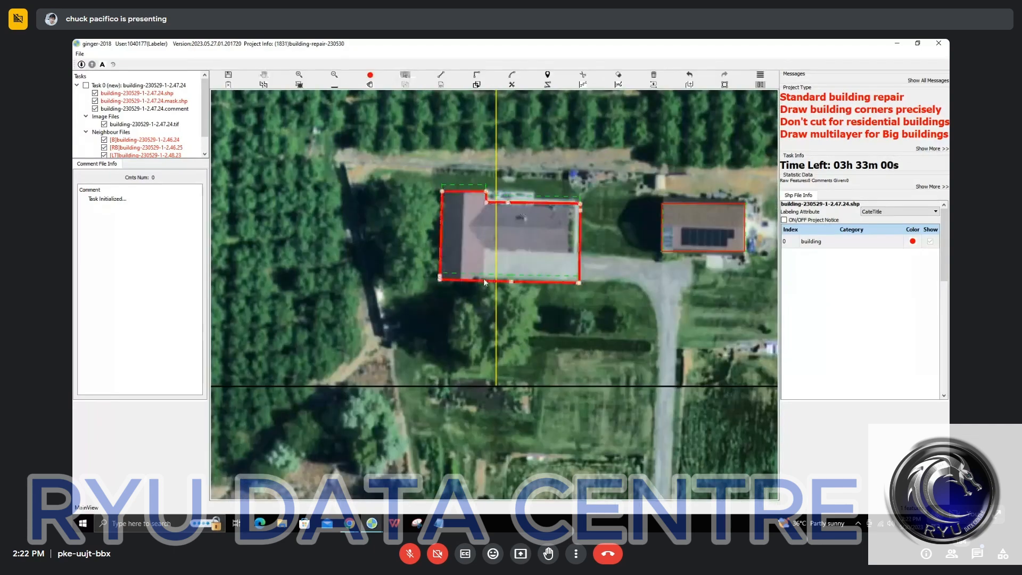
{"action": "key", "text": "r"}
{"action": "left_click", "coordinate": [482, 281]}
{"action": "left_click", "coordinate": [483, 246]}
{"action": "left_click", "coordinate": [568, 249]}
{"action": "left_click", "coordinate": [568, 210]}
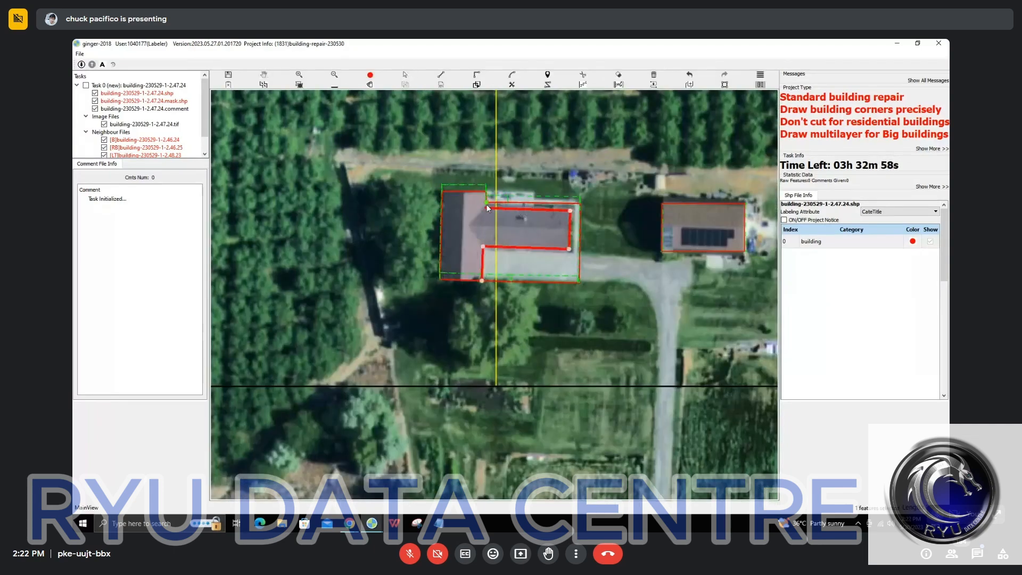
{"action": "double_click", "coordinate": [487, 204]}
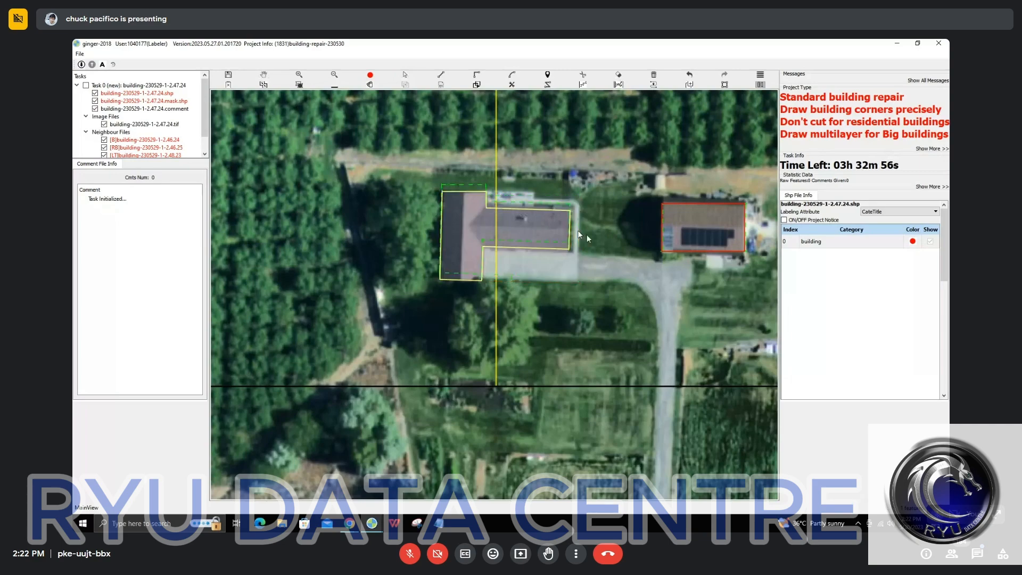
View the whole task area and run the topology check on the building outlines
{"action": "scroll", "coordinate": [579, 237], "scroll_direction": "down", "scroll_amount": 3}
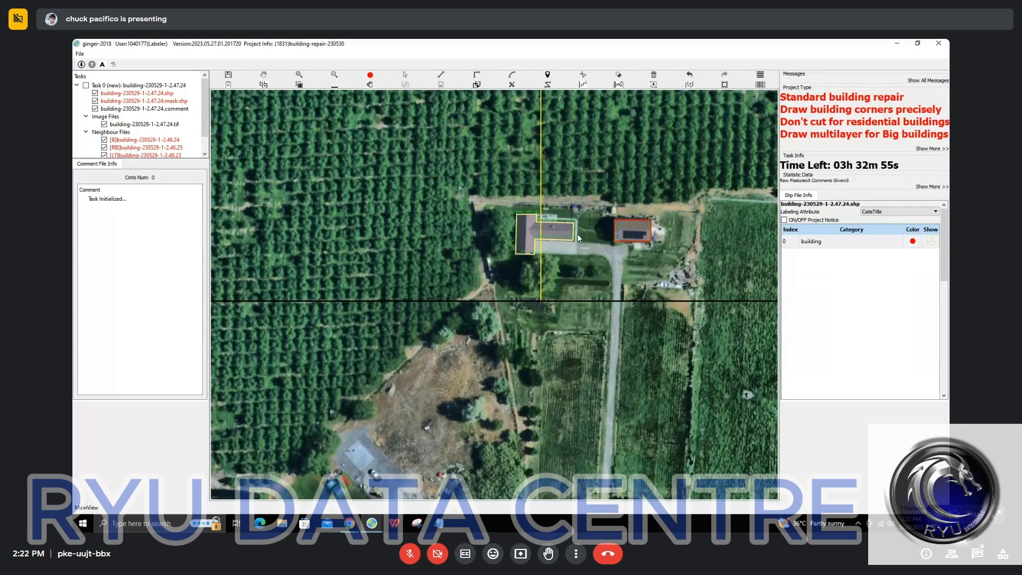
{"action": "key", "text": "space"}
{"action": "scroll", "coordinate": [578, 237], "scroll_direction": "down", "scroll_amount": 4}
{"action": "left_click_drag", "start_coordinate": [471, 144], "coordinate": [519, 314]}
{"action": "scroll", "coordinate": [519, 316], "scroll_direction": "down", "scroll_amount": 7}
{"action": "left_click_drag", "start_coordinate": [633, 287], "coordinate": [493, 270]}
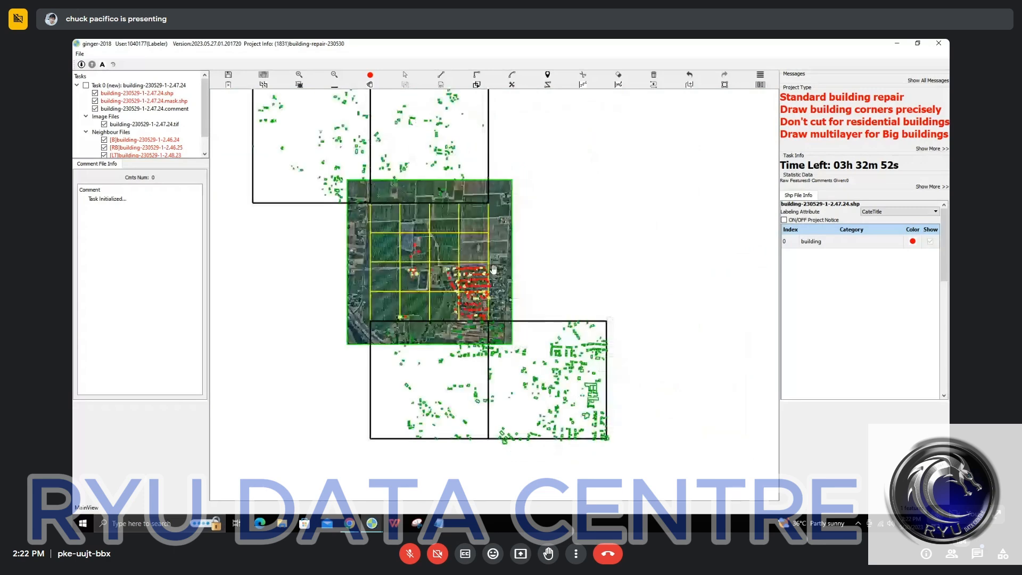
{"action": "scroll", "coordinate": [474, 292], "scroll_direction": "up", "scroll_amount": 2}
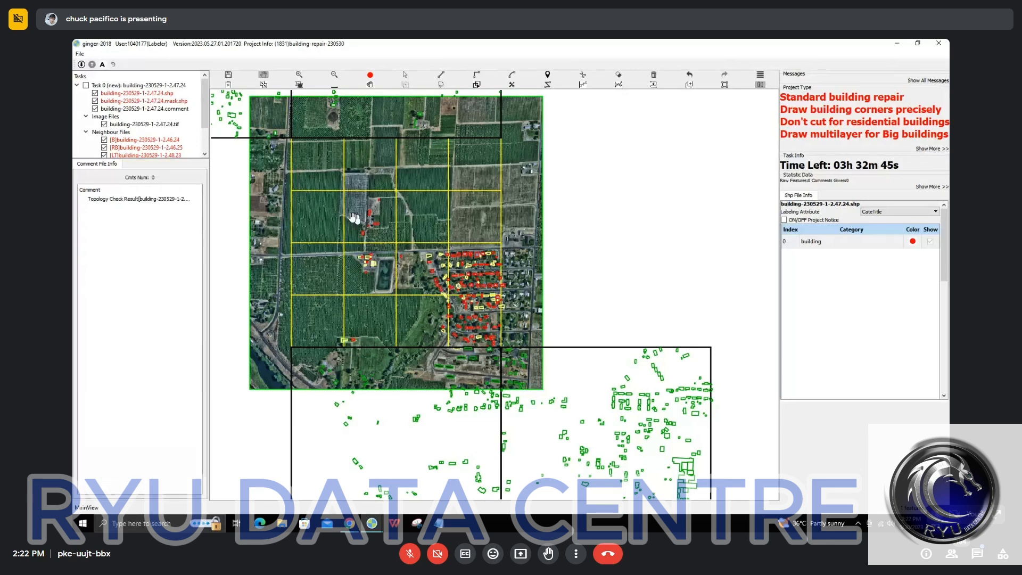
{"action": "scroll", "coordinate": [356, 219], "scroll_direction": "up", "scroll_amount": 1}
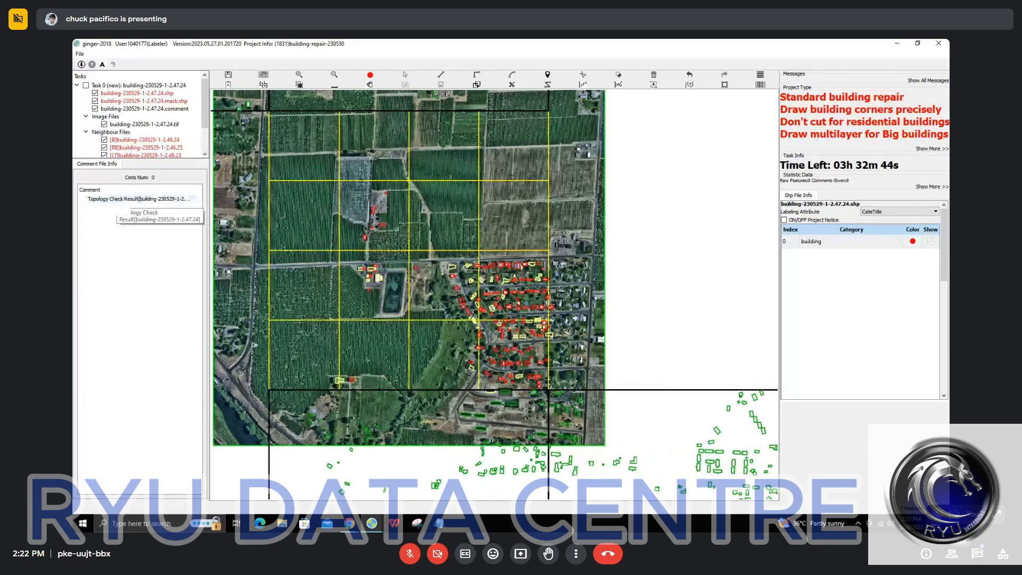
Draw a tiny test outline in the orchard southwest of the small grey building and rerun the topology check
{"action": "scroll", "coordinate": [363, 312], "scroll_direction": "up", "scroll_amount": 3}
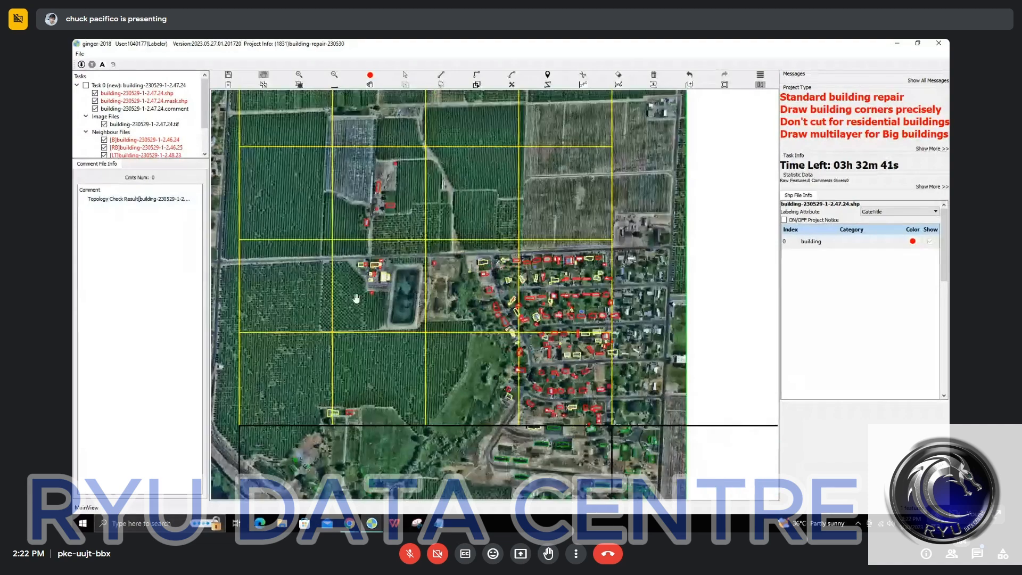
{"action": "scroll", "coordinate": [363, 312], "scroll_direction": "up", "scroll_amount": 3}
{"action": "scroll", "coordinate": [389, 300], "scroll_direction": "up", "scroll_amount": 3}
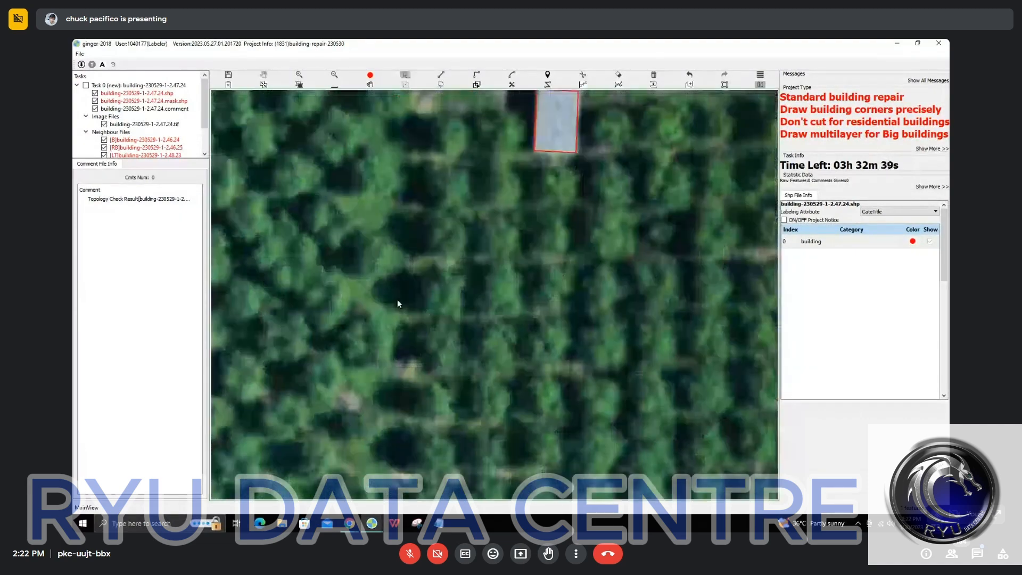
{"action": "left_click_drag", "start_coordinate": [392, 286], "coordinate": [400, 298]}
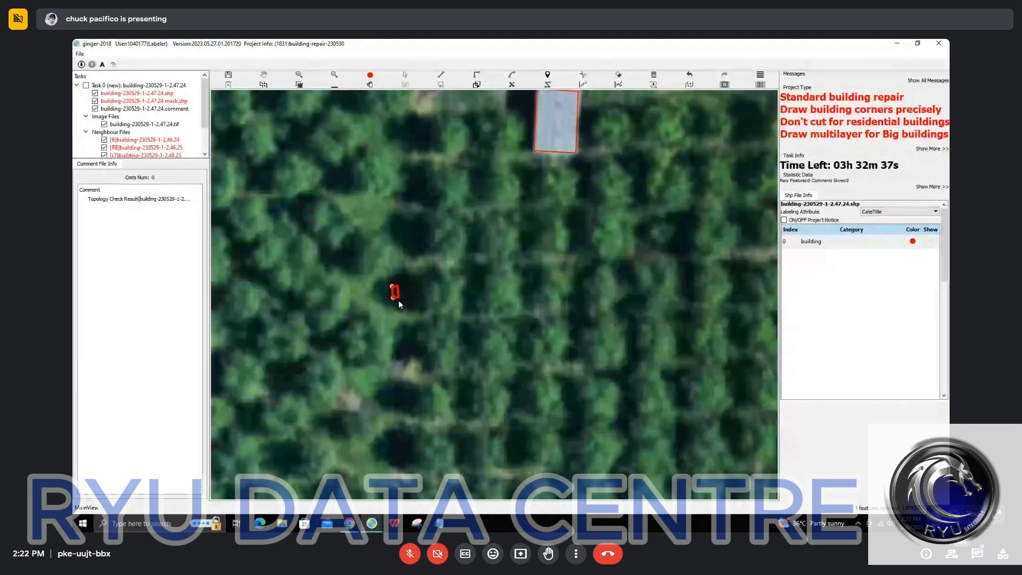
{"action": "left_click", "coordinate": [398, 299]}
{"action": "key", "text": "ctrl+s"}
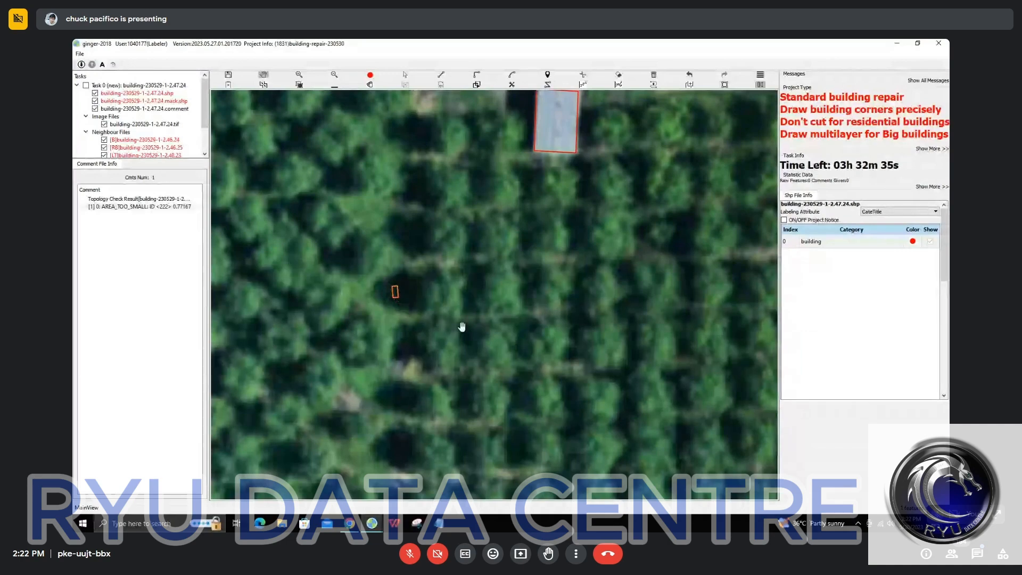
Open the flagged topology error on the map and examine the tiny outline and its surroundings in the orchard
{"action": "scroll", "coordinate": [462, 327], "scroll_direction": "down", "scroll_amount": 5}
{"action": "double_click", "coordinate": [144, 209]}
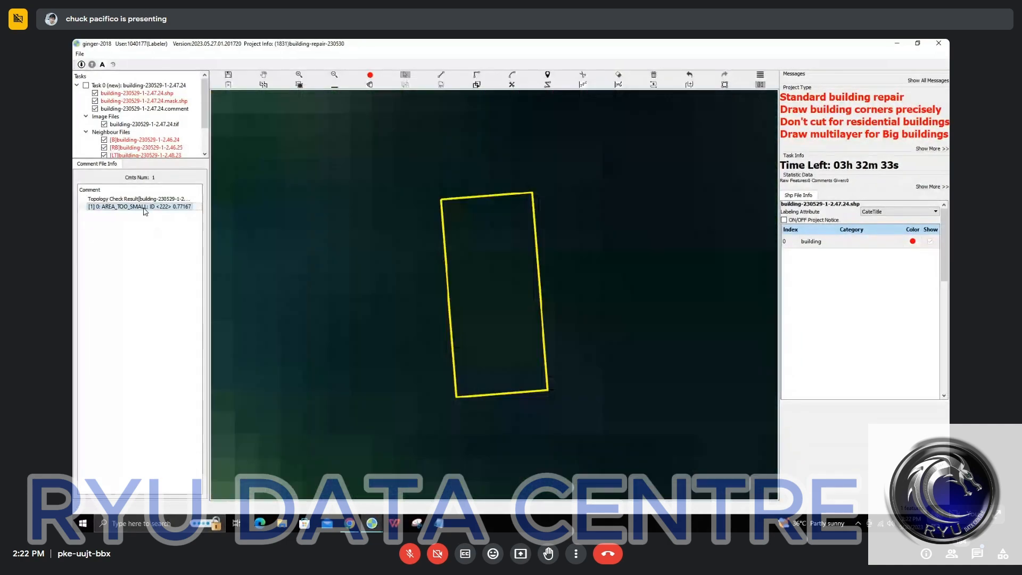
{"action": "scroll", "coordinate": [459, 261], "scroll_direction": "down", "scroll_amount": 6}
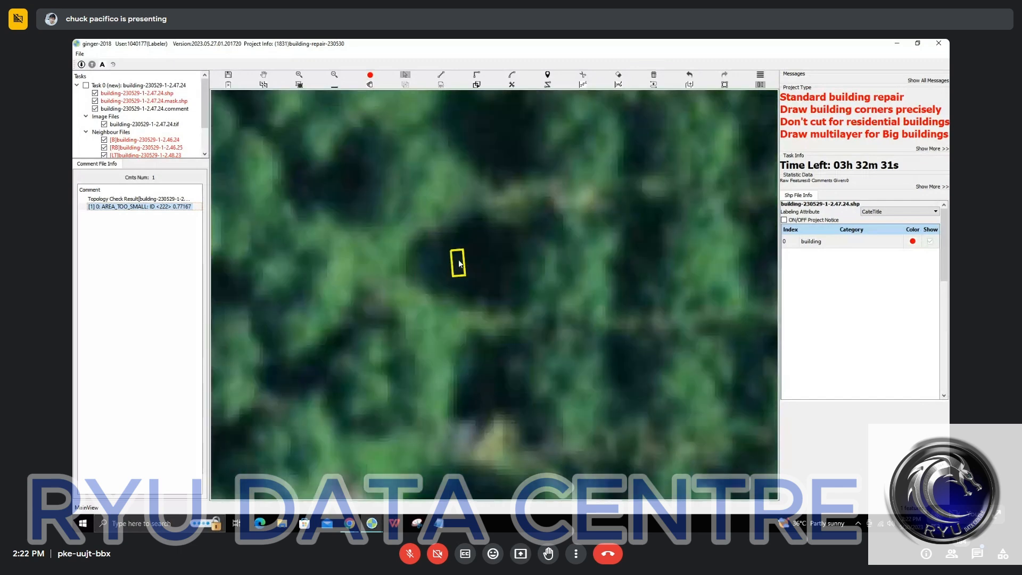
{"action": "scroll", "coordinate": [459, 263], "scroll_direction": "down", "scroll_amount": 3}
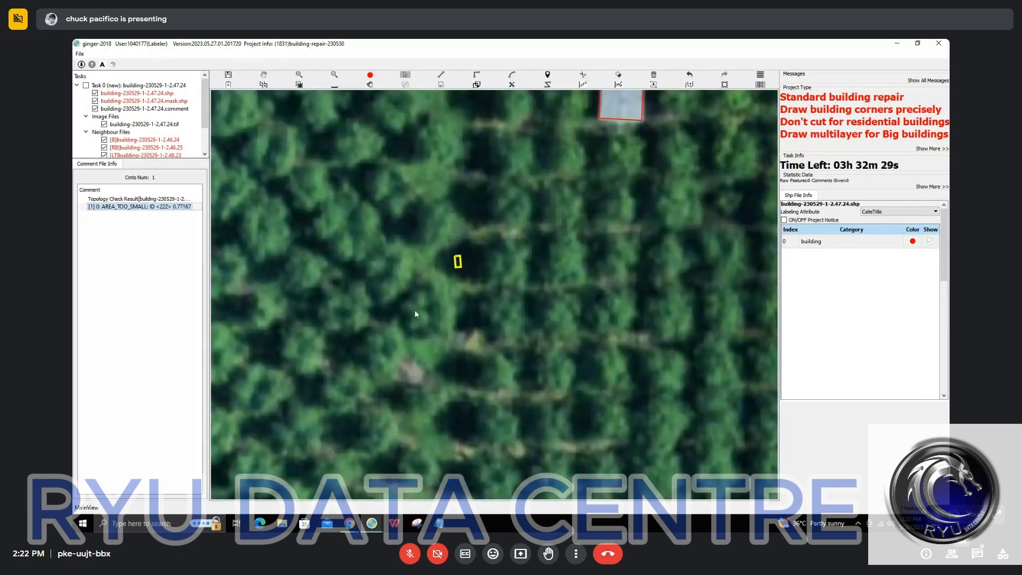
{"action": "left_click", "coordinate": [458, 262]}
{"action": "scroll", "coordinate": [457, 260], "scroll_direction": "down", "scroll_amount": 3}
{"action": "scroll", "coordinate": [458, 260], "scroll_direction": "down", "scroll_amount": 3}
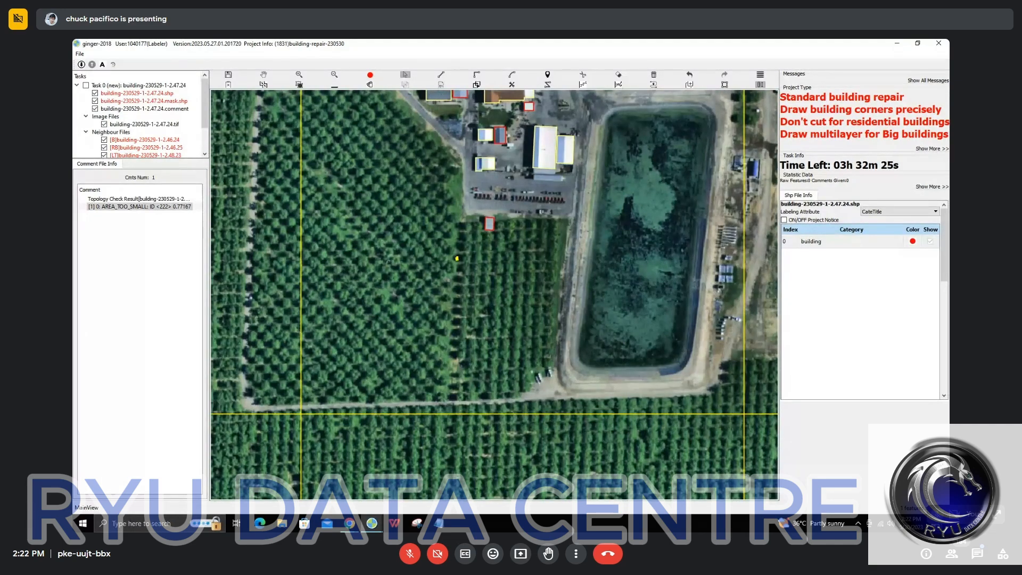
{"action": "scroll", "coordinate": [458, 258], "scroll_direction": "down", "scroll_amount": 3}
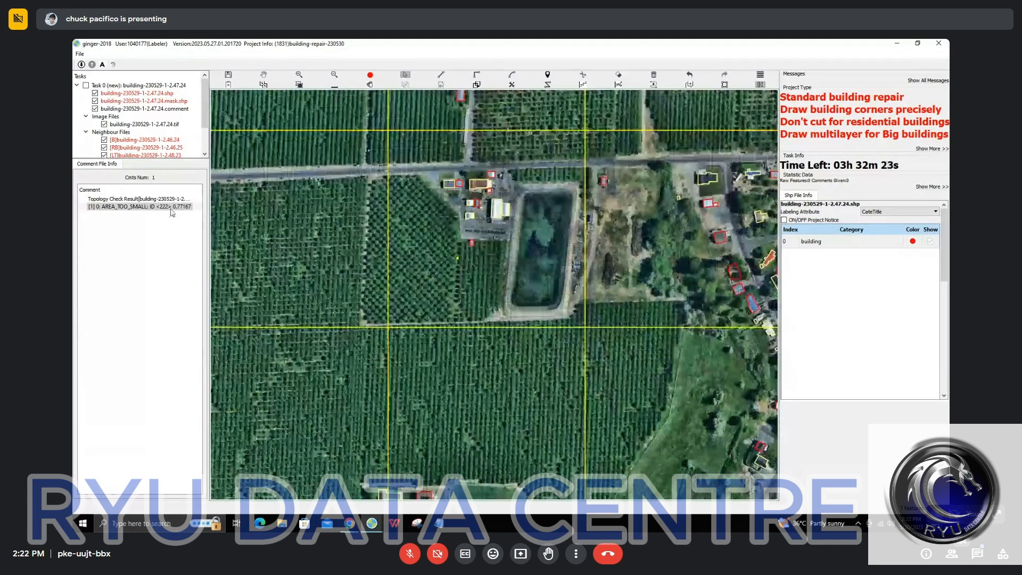
View the whole task area and submit the files of task building-230529-1-2.47.24
{"action": "scroll", "coordinate": [563, 255], "scroll_direction": "down", "scroll_amount": 3}
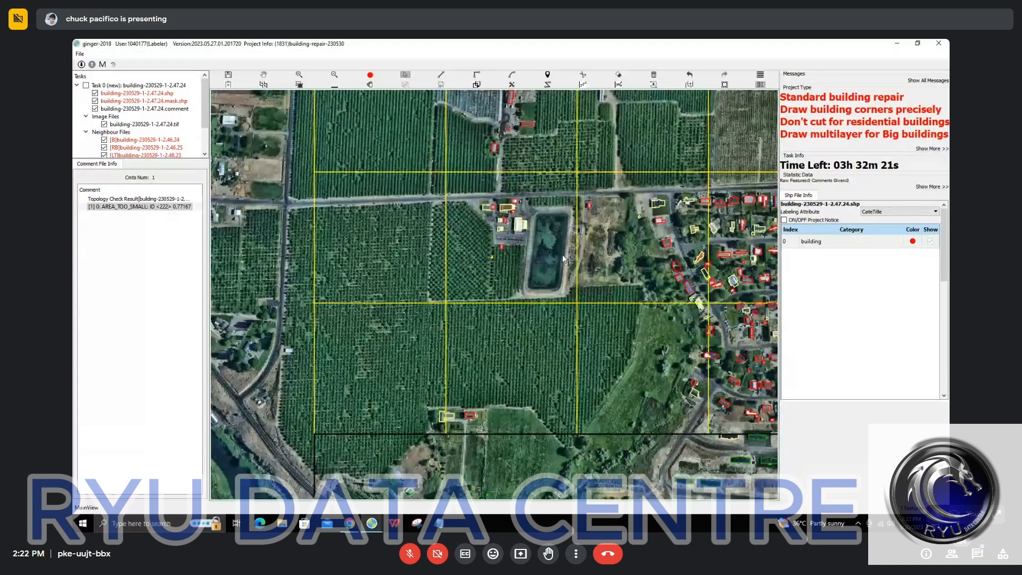
{"action": "scroll", "coordinate": [562, 254], "scroll_direction": "down", "scroll_amount": 4}
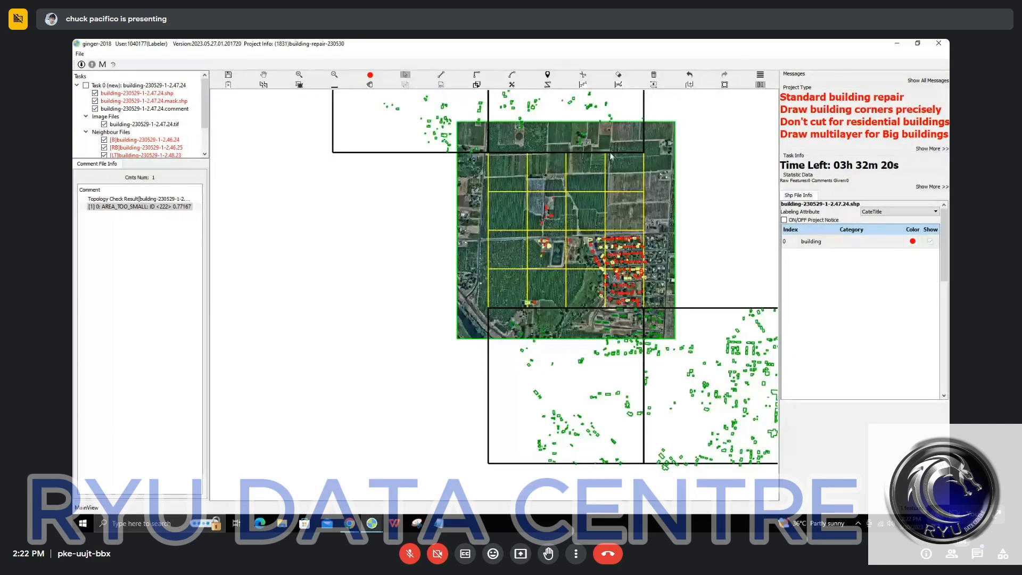
{"action": "key", "text": "ctrl+s"}
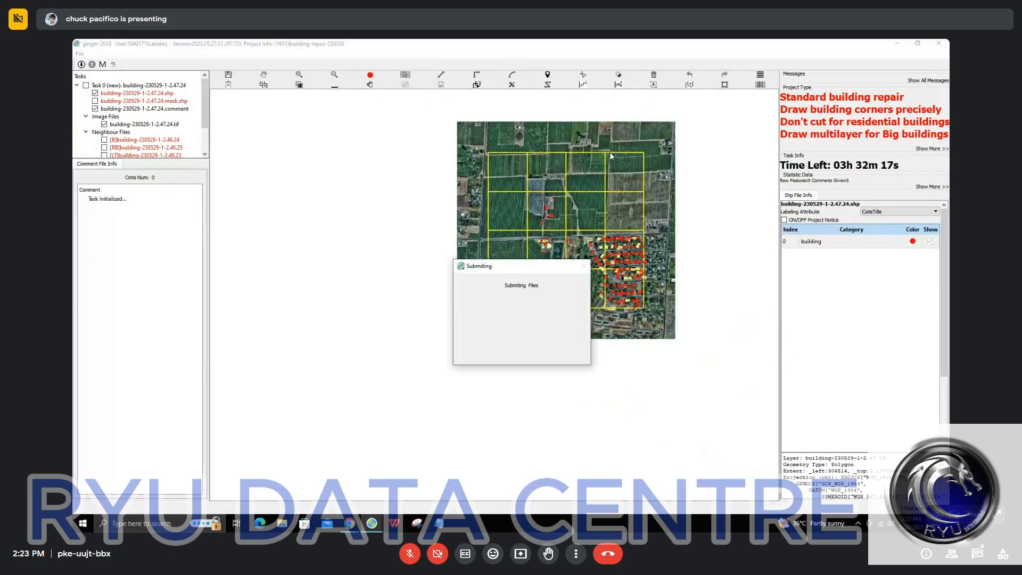
Switch to the Ginger Management page in Chrome and refresh the building-repair-230530 project statistics
{"action": "mouse_move", "coordinate": [362, 527]}
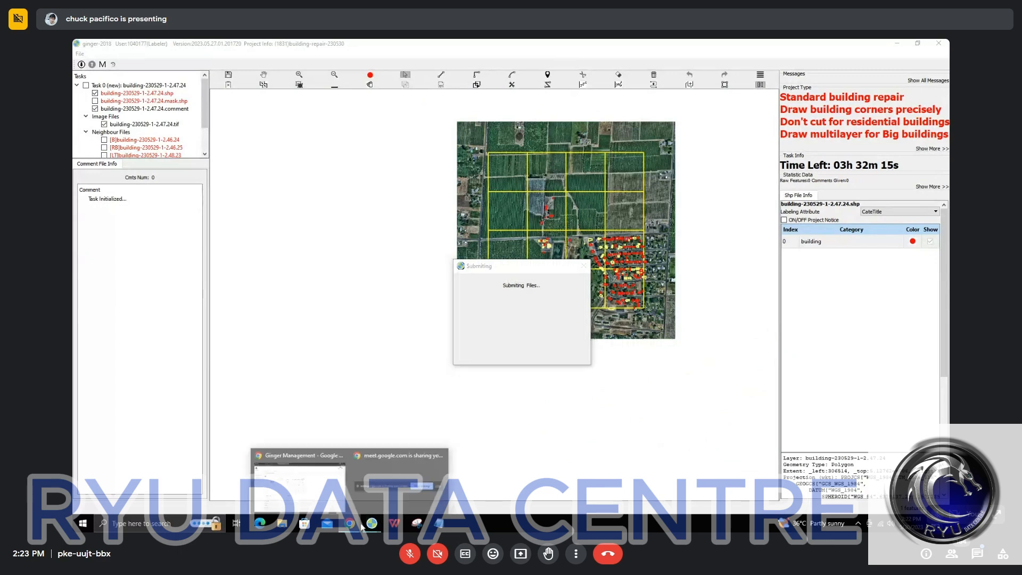
{"action": "left_click", "coordinate": [301, 479]}
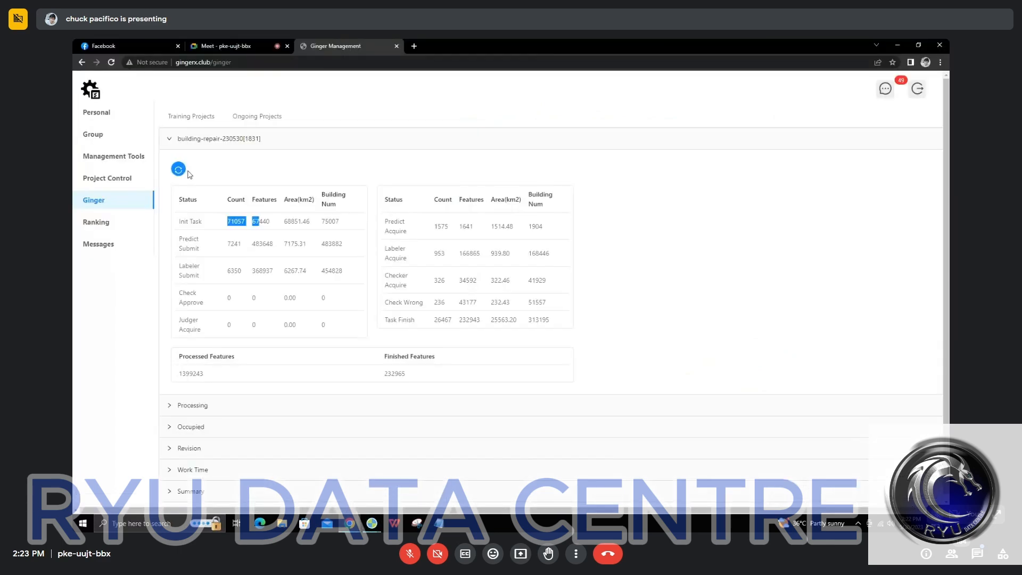
{"action": "left_click", "coordinate": [181, 170]}
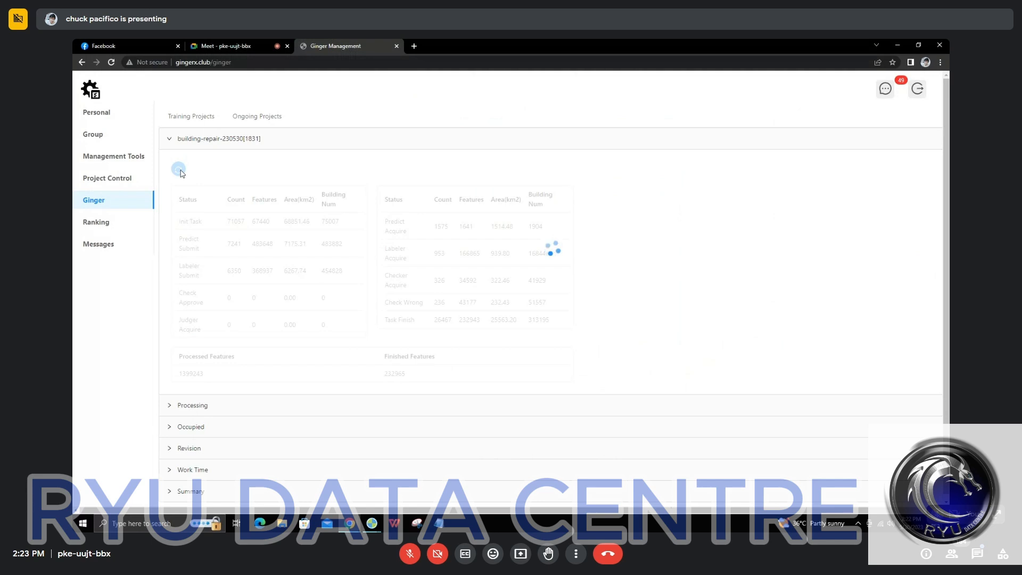
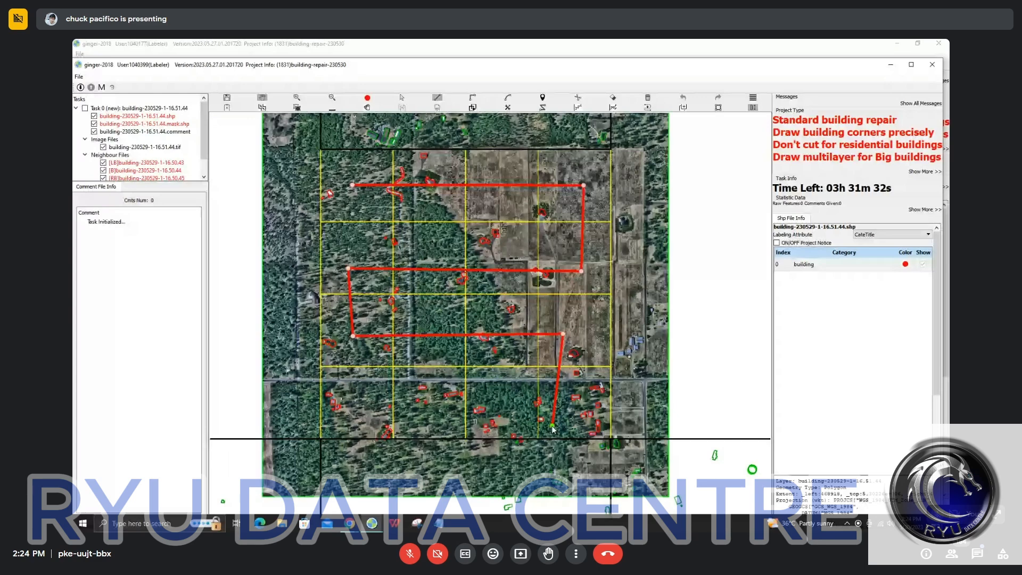
Trace the zigzag inspection route through the southernmost row of grid cells with a temporary line
{"action": "left_click", "coordinate": [561, 411]}
{"action": "left_click", "coordinate": [361, 412]}
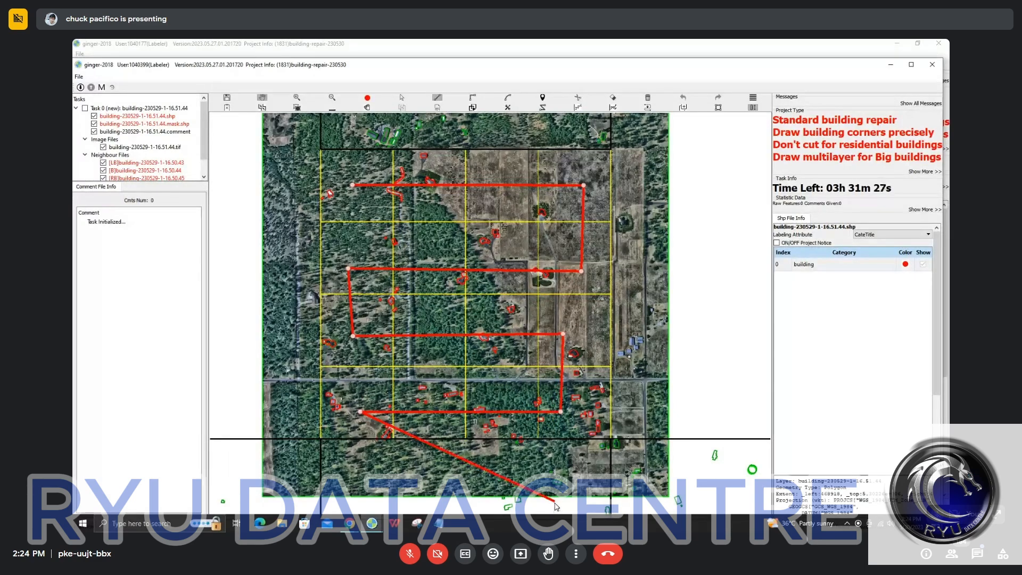
{"action": "left_click", "coordinate": [359, 417]}
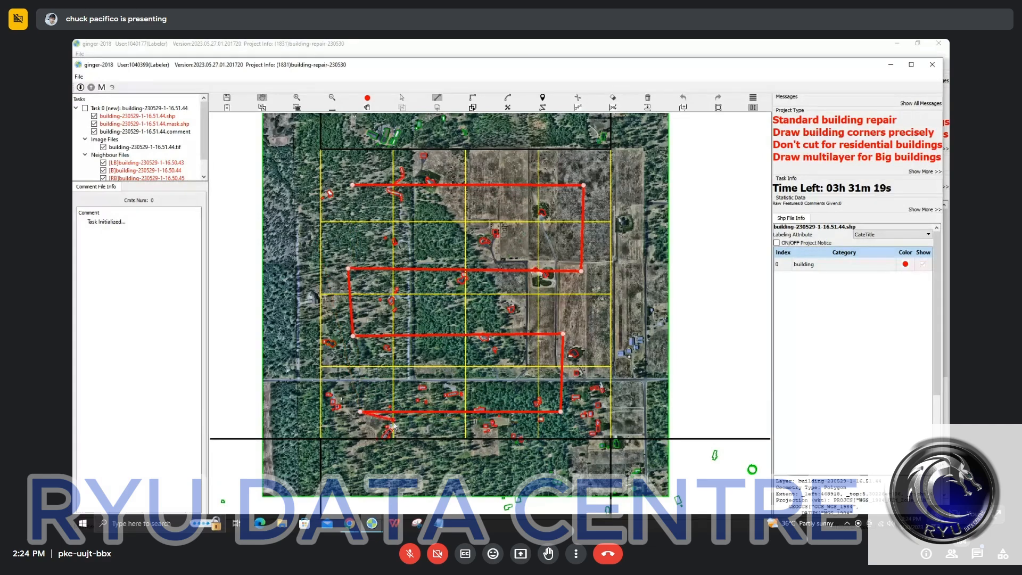
{"action": "key", "text": "space"}
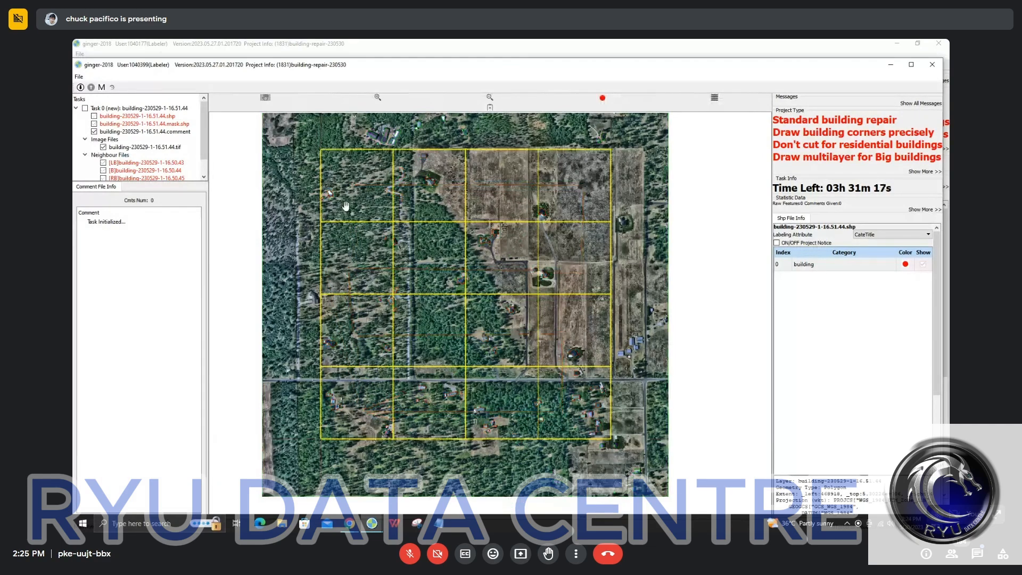
Examine the outlines in the northwestern grid cells and show the task information of building-230529-1-16.51.44
{"action": "key", "text": "space"}
{"action": "scroll", "coordinate": [341, 160], "scroll_direction": "up", "scroll_amount": 1}
{"action": "scroll", "coordinate": [331, 226], "scroll_direction": "up", "scroll_amount": 4}
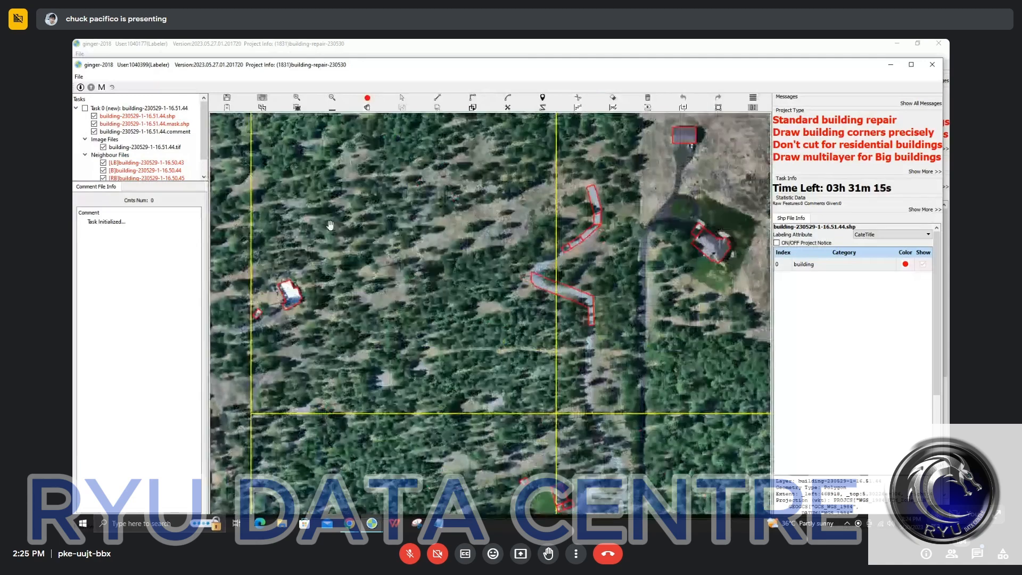
{"action": "scroll", "coordinate": [330, 226], "scroll_direction": "down", "scroll_amount": 2}
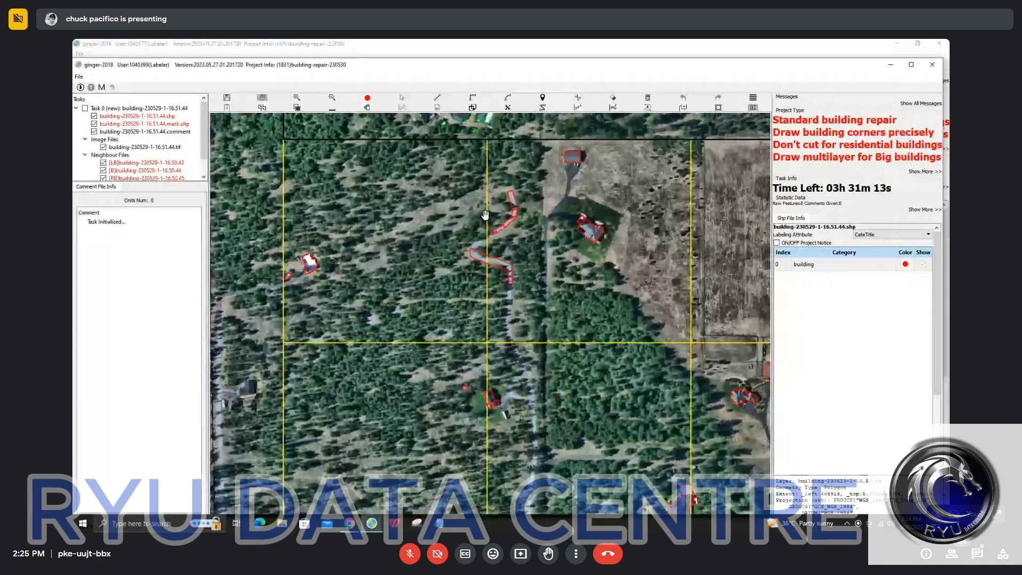
{"action": "left_click", "coordinate": [159, 108]}
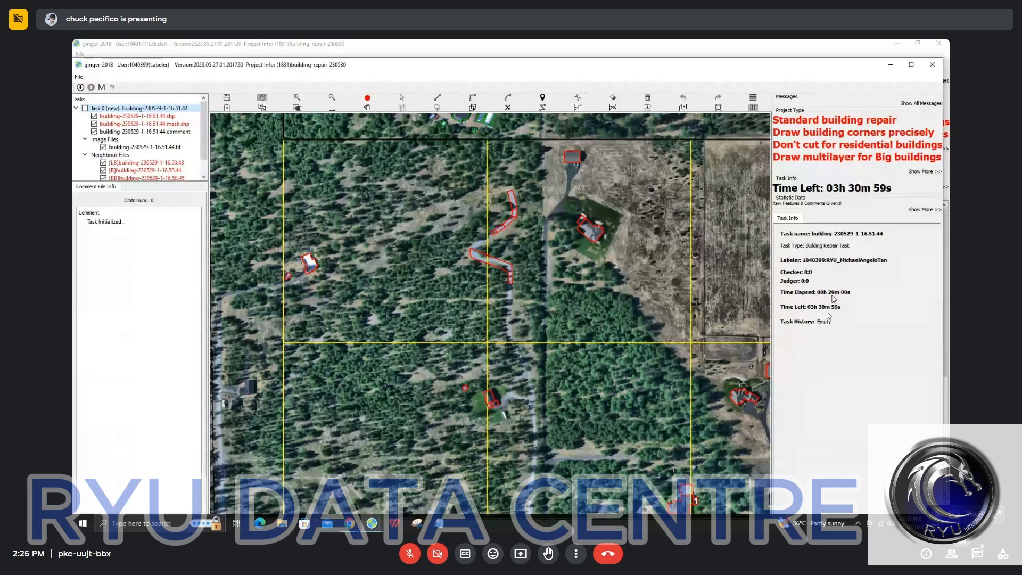
Delete the false outlines on the small object southwest of the white-roofed house and on the curved driveway farther east
{"action": "scroll", "coordinate": [287, 250], "scroll_direction": "up", "scroll_amount": 1}
{"action": "scroll", "coordinate": [287, 250], "scroll_direction": "up", "scroll_amount": 3}
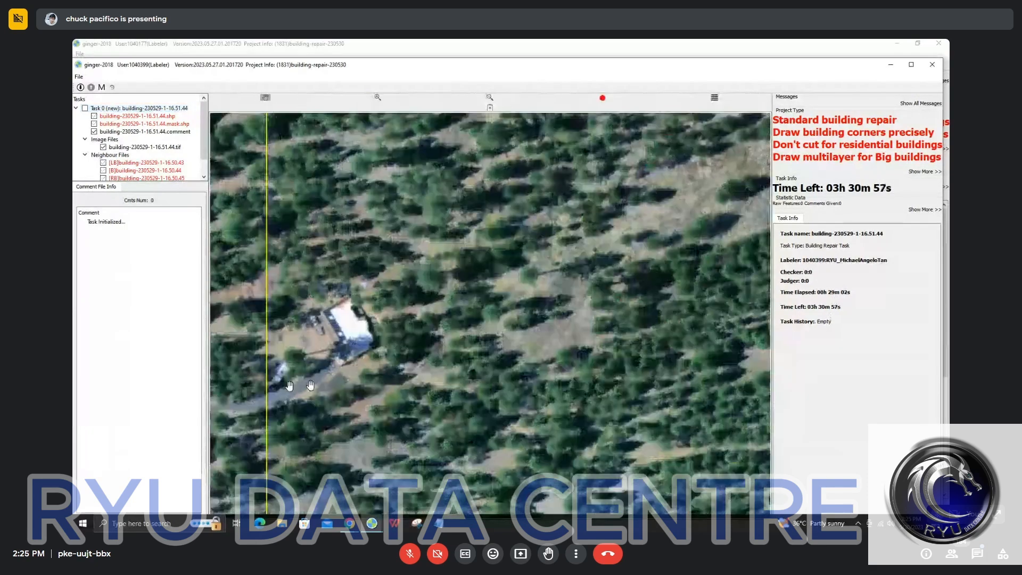
{"action": "left_click_drag", "start_coordinate": [304, 380], "coordinate": [316, 316]}
{"action": "scroll", "coordinate": [313, 318], "scroll_direction": "up", "scroll_amount": 1}
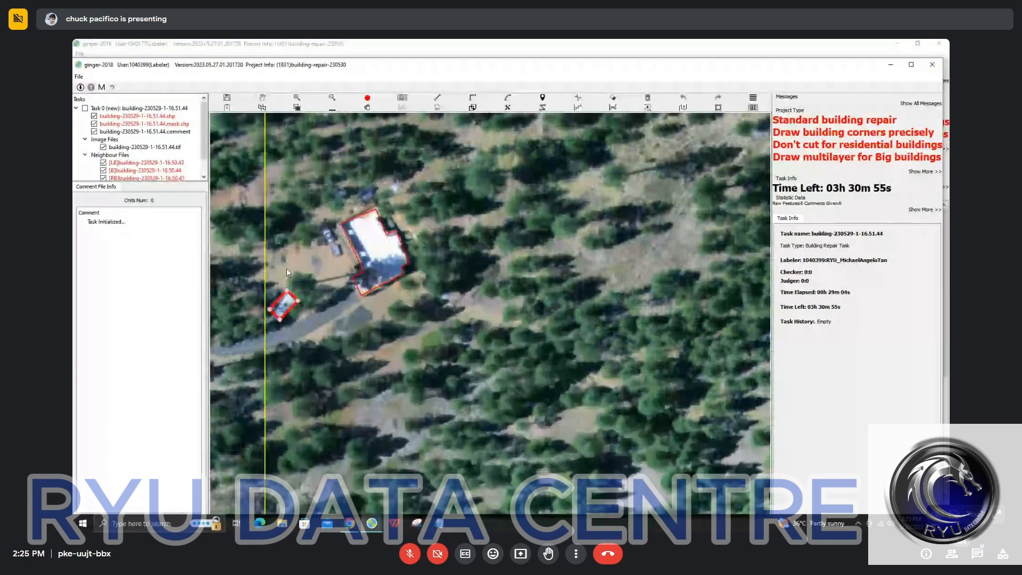
{"action": "scroll", "coordinate": [302, 306], "scroll_direction": "down", "scroll_amount": 2}
{"action": "scroll", "coordinate": [382, 294], "scroll_direction": "down", "scroll_amount": 4}
{"action": "scroll", "coordinate": [400, 217], "scroll_direction": "up", "scroll_amount": 3}
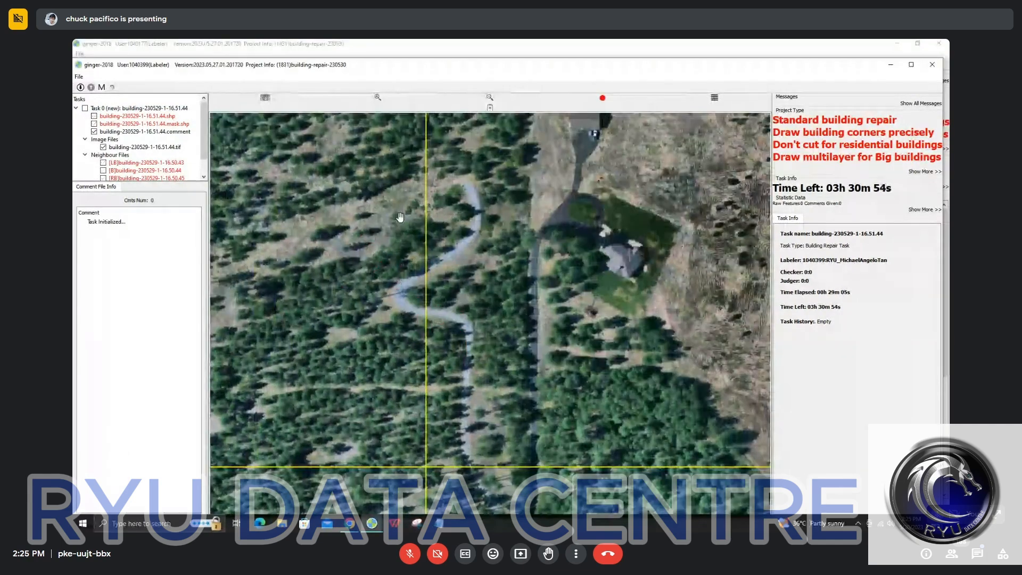
Delete the shadow outline north of the grey-roofed house on the lawn and trim the house outline's western corner to the roof
{"action": "left_click_drag", "start_coordinate": [610, 229], "coordinate": [442, 237]}
{"action": "scroll", "coordinate": [442, 238], "scroll_direction": "up", "scroll_amount": 4}
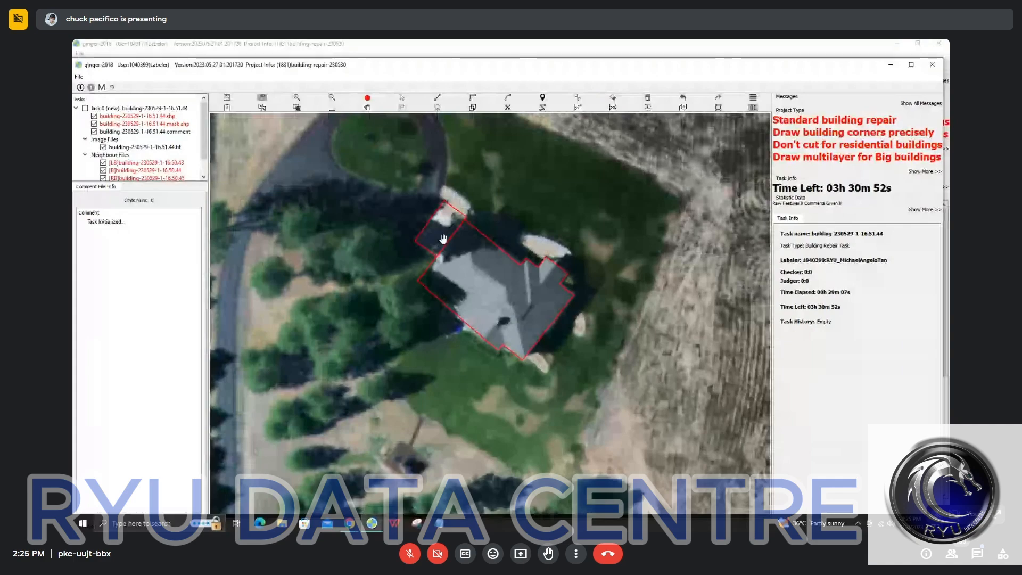
{"action": "left_click", "coordinate": [443, 239]}
{"action": "key", "text": "Delete"}
{"action": "key", "text": "r"}
{"action": "left_click", "coordinate": [455, 313]}
{"action": "left_click", "coordinate": [469, 296]}
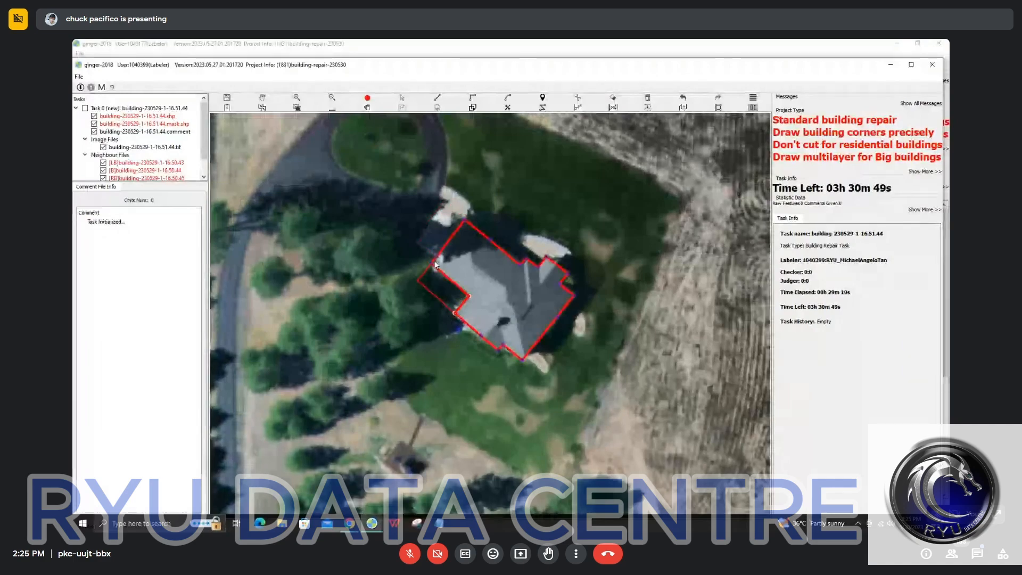
{"action": "double_click", "coordinate": [435, 262]}
Discard the curved outline of the dark-roofed house in the northeastern field and start a straight-edged outline along its eastern wing
{"action": "key", "text": "space"}
{"action": "left_click_drag", "start_coordinate": [440, 160], "coordinate": [327, 116]}
{"action": "scroll", "coordinate": [432, 330], "scroll_direction": "down", "scroll_amount": 2}
{"action": "scroll", "coordinate": [637, 261], "scroll_direction": "down", "scroll_amount": 1}
{"action": "left_click_drag", "start_coordinate": [638, 261], "coordinate": [229, 263]}
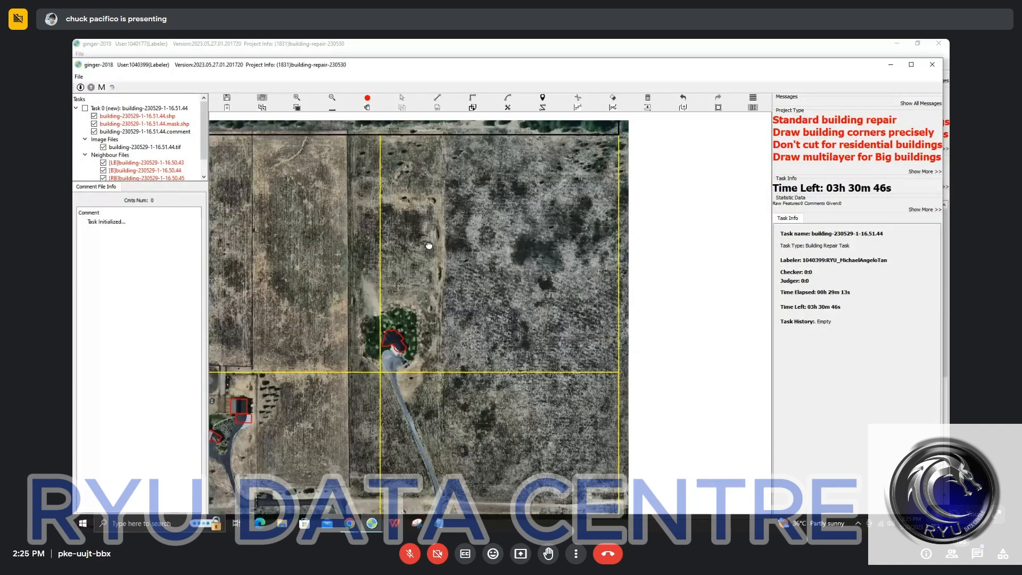
{"action": "left_click_drag", "start_coordinate": [389, 325], "coordinate": [383, 201]}
{"action": "scroll", "coordinate": [383, 202], "scroll_direction": "up", "scroll_amount": 5}
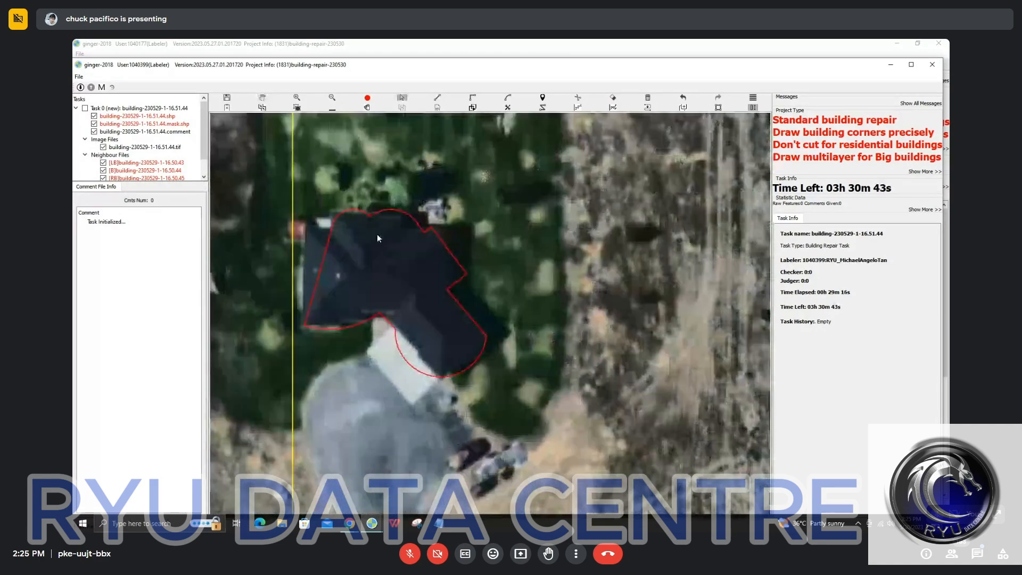
{"action": "left_click", "coordinate": [447, 229]}
{"action": "left_click", "coordinate": [446, 285]}
{"action": "left_click", "coordinate": [488, 337]}
{"action": "left_click", "coordinate": [437, 377]}
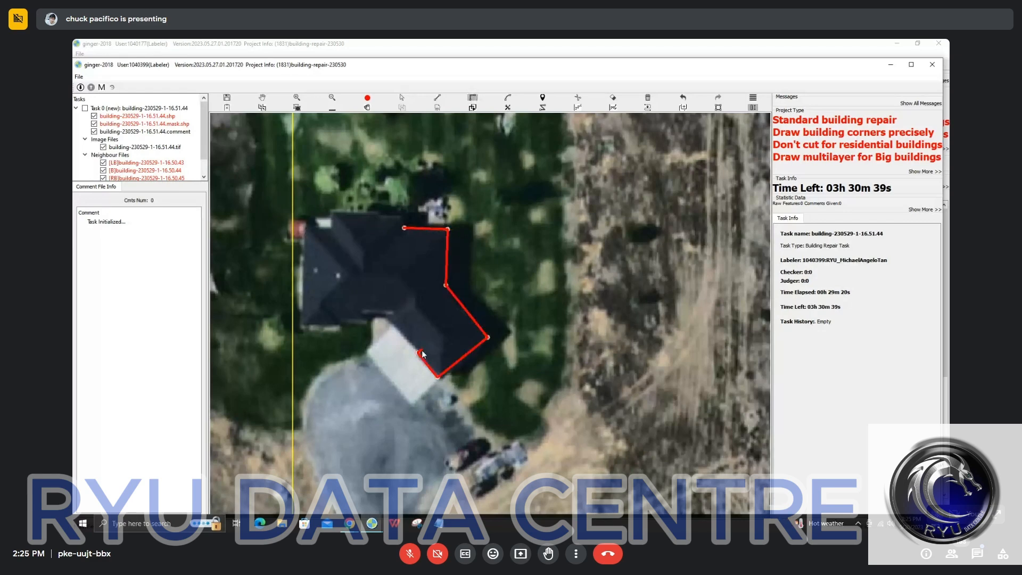
Complete the dark-roofed house's new outline around the southern, western and northern roof corners
{"action": "left_click", "coordinate": [422, 349]}
{"action": "left_click", "coordinate": [390, 309]}
{"action": "left_click", "coordinate": [371, 308]}
{"action": "left_click", "coordinate": [371, 321]}
{"action": "left_click", "coordinate": [339, 321]}
{"action": "left_click", "coordinate": [302, 320]}
{"action": "left_click", "coordinate": [307, 227]}
{"action": "left_click", "coordinate": [328, 228]}
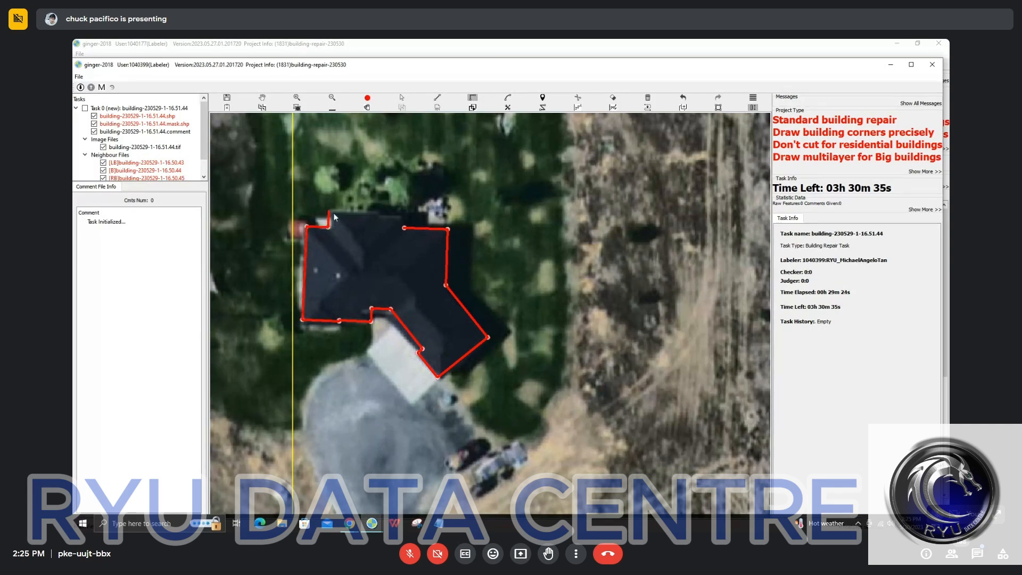
{"action": "left_click", "coordinate": [380, 217]}
{"action": "double_click", "coordinate": [389, 224]}
{"action": "key", "text": "Escape"}
Correct the southeastern corner of the outline on the grey-roofed house beside the oval lawn
{"action": "scroll", "coordinate": [412, 274], "scroll_direction": "down", "scroll_amount": 2}
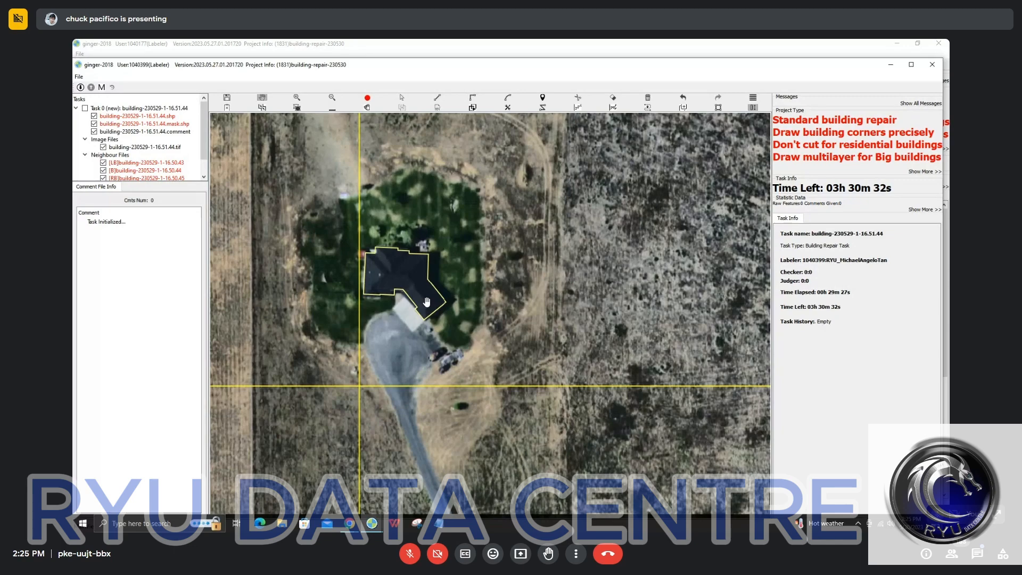
{"action": "scroll", "coordinate": [427, 302], "scroll_direction": "down", "scroll_amount": 3}
{"action": "scroll", "coordinate": [416, 310], "scroll_direction": "up", "scroll_amount": 3}
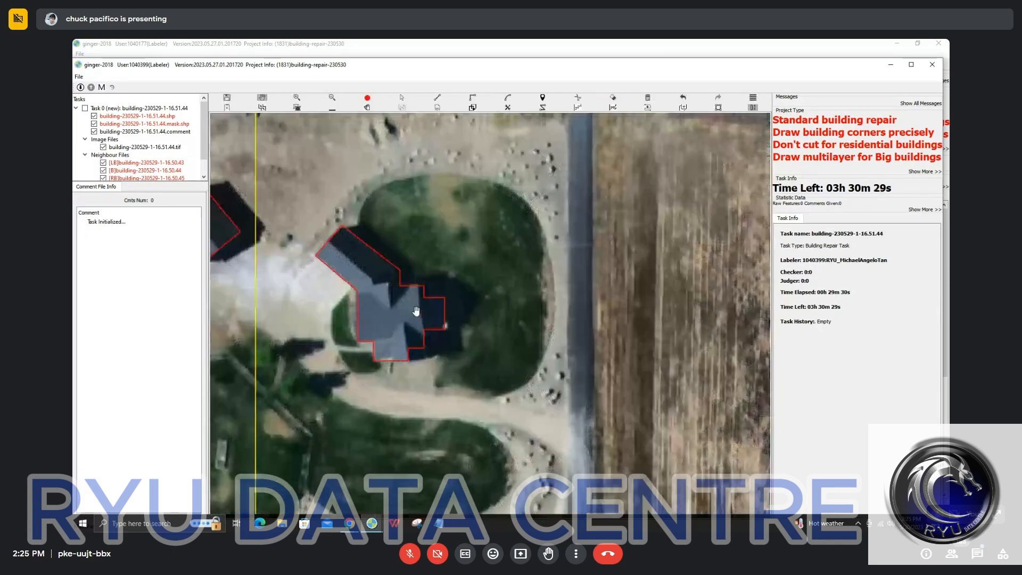
{"action": "scroll", "coordinate": [417, 311], "scroll_direction": "down", "scroll_amount": 2}
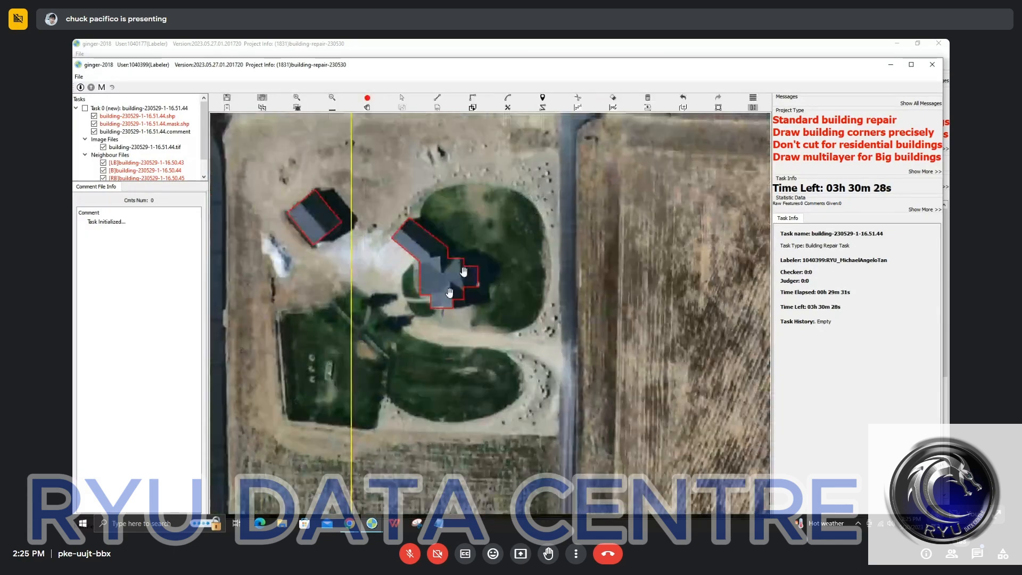
{"action": "key", "text": "Escape"}
{"action": "left_click", "coordinate": [455, 305]}
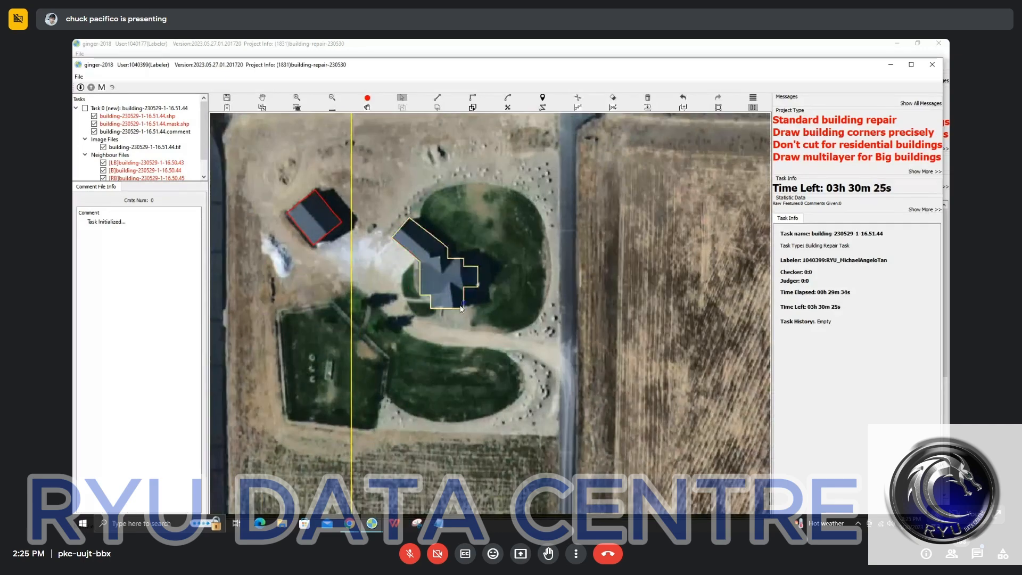
Delete the false outline on the paved drive directly south of the barn
{"action": "scroll", "coordinate": [454, 305], "scroll_direction": "down", "scroll_amount": 1}
{"action": "key", "text": "h"}
{"action": "left_click_drag", "start_coordinate": [344, 196], "coordinate": [667, 254]}
{"action": "left_click_drag", "start_coordinate": [339, 217], "coordinate": [349, 415]}
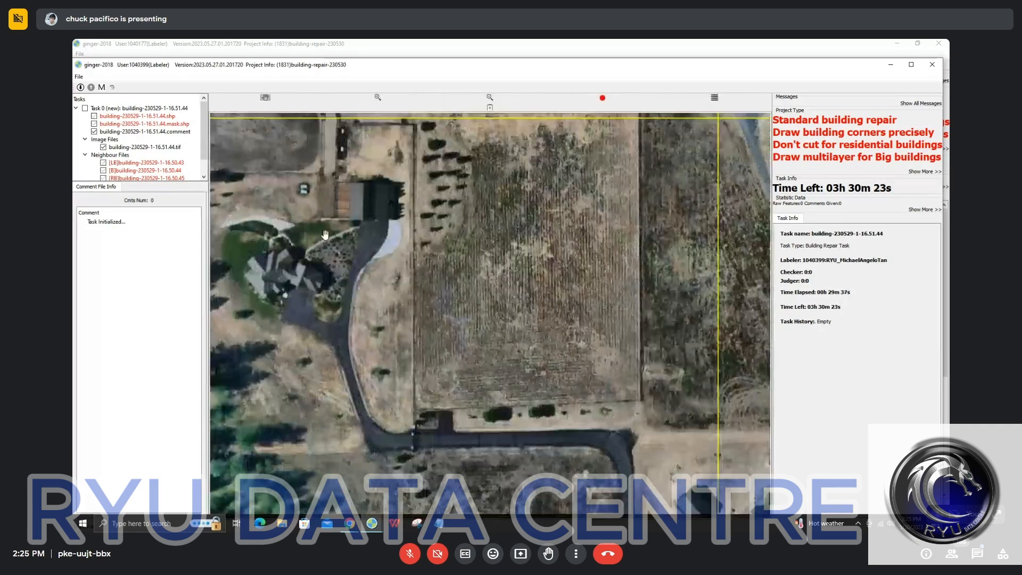
{"action": "left_click_drag", "start_coordinate": [326, 235], "coordinate": [453, 258]}
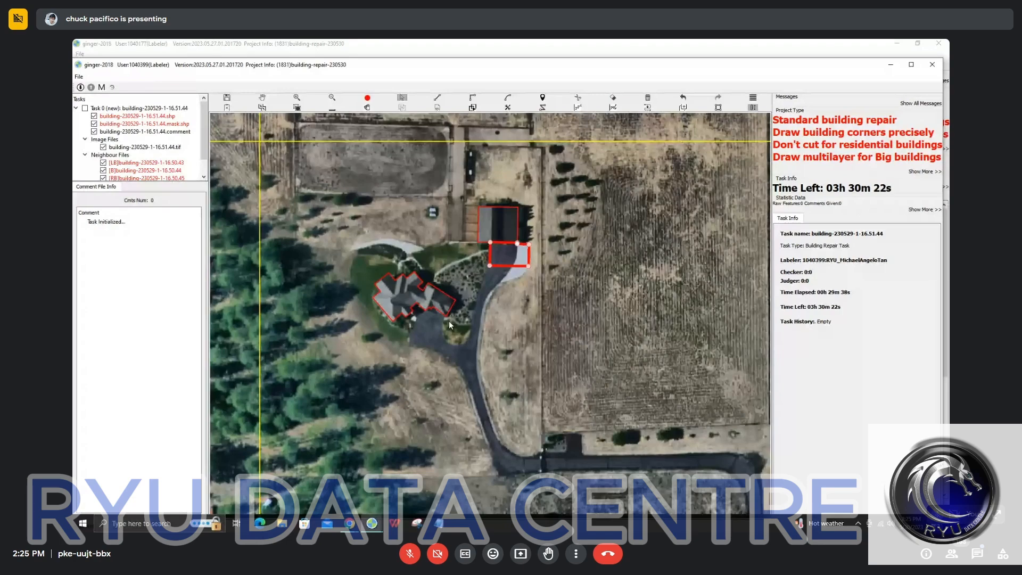
{"action": "left_click_drag", "start_coordinate": [461, 316], "coordinate": [479, 80]}
Reshape the large dark-roofed forest house's outline by cutting out the northern entrance notch and aligning the east edge with the roof
{"action": "left_click_drag", "start_coordinate": [285, 323], "coordinate": [500, 314]}
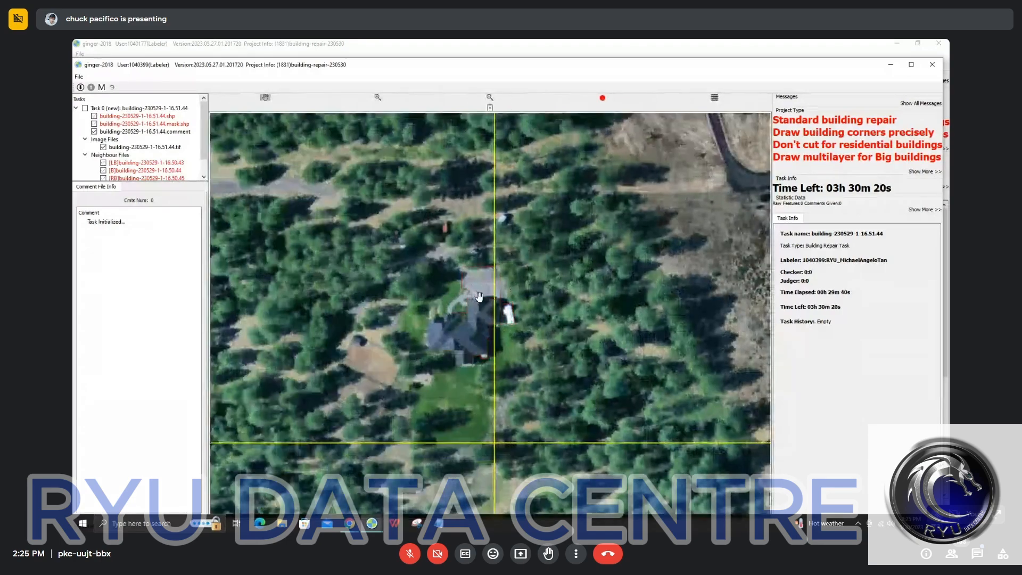
{"action": "scroll", "coordinate": [469, 333], "scroll_direction": "up", "scroll_amount": 3}
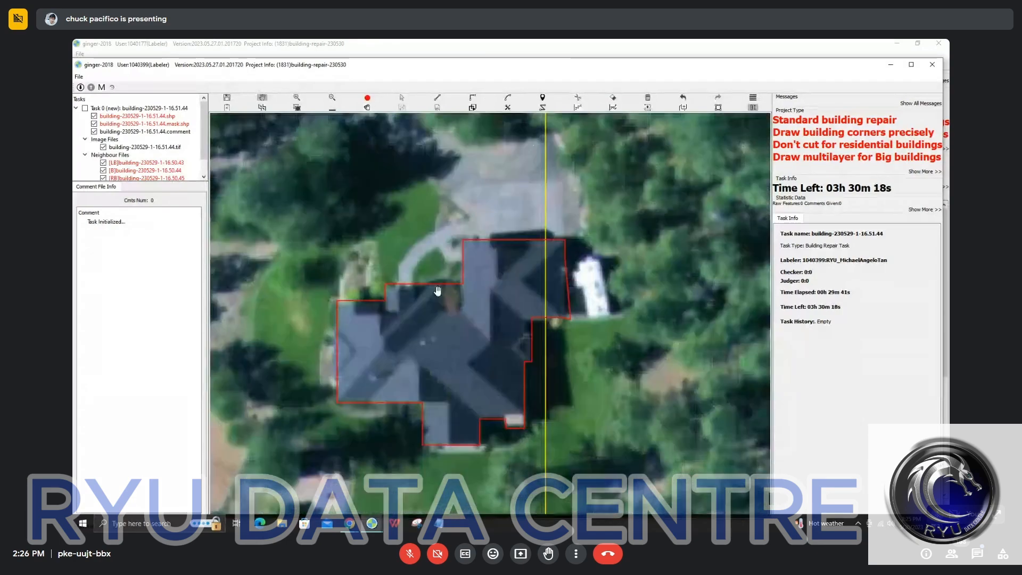
{"action": "key", "text": "r"}
{"action": "left_click", "coordinate": [446, 284]}
{"action": "left_click", "coordinate": [445, 305]}
{"action": "left_click", "coordinate": [463, 305]}
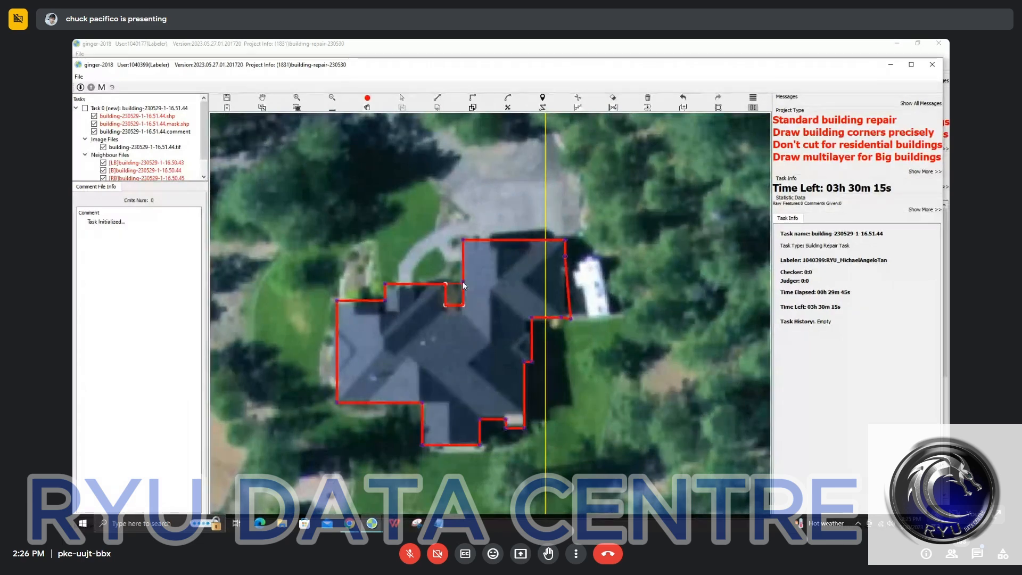
{"action": "left_click", "coordinate": [463, 283]}
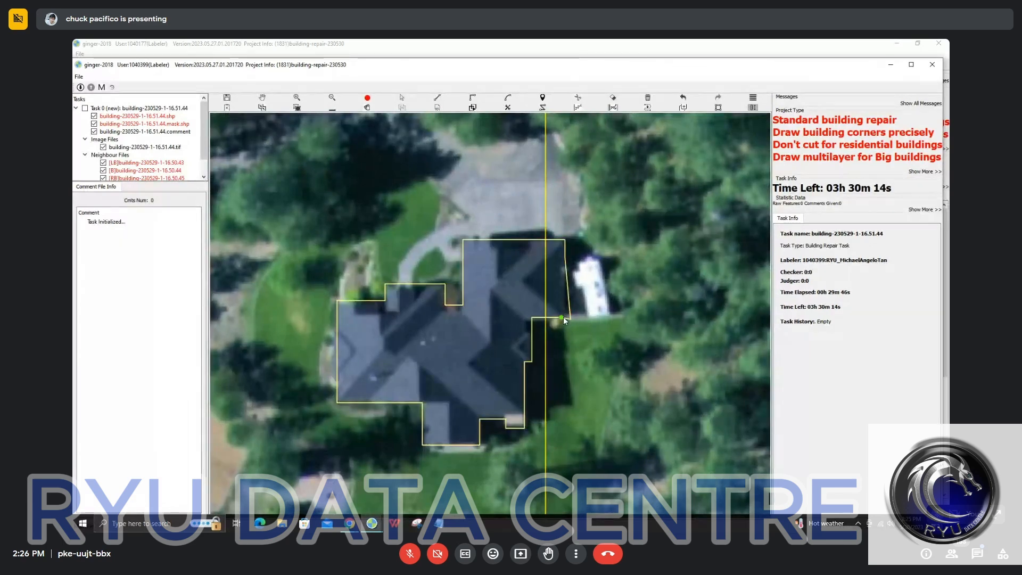
{"action": "left_click", "coordinate": [563, 317]}
{"action": "left_click", "coordinate": [559, 240]}
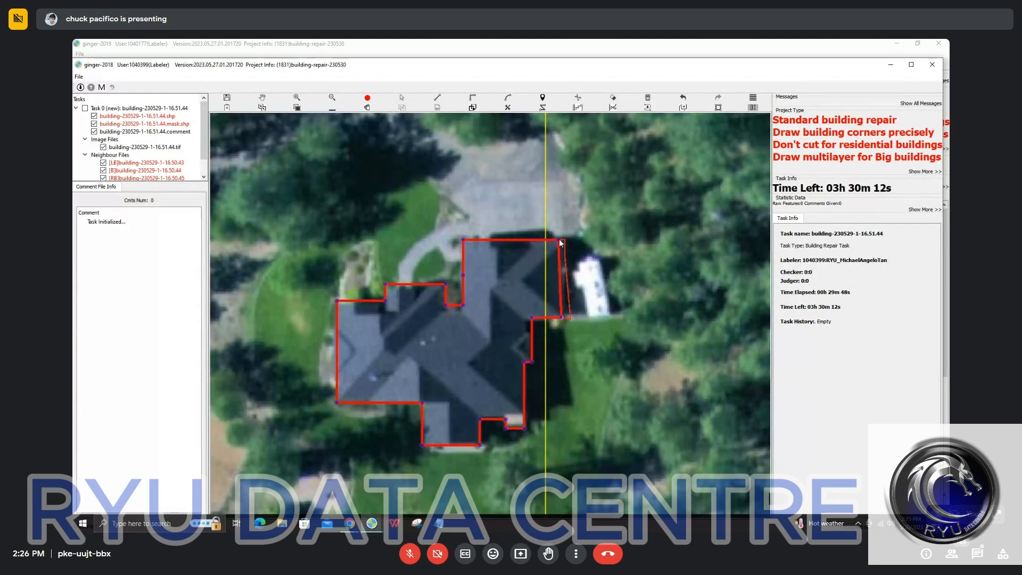
Remove the patio outline from the dark-roofed house with the attached annex and correct the main outline's southwestern edge
{"action": "key", "text": "h"}
{"action": "scroll", "coordinate": [558, 346], "scroll_direction": "down", "scroll_amount": 3}
{"action": "scroll", "coordinate": [556, 350], "scroll_direction": "down", "scroll_amount": 3}
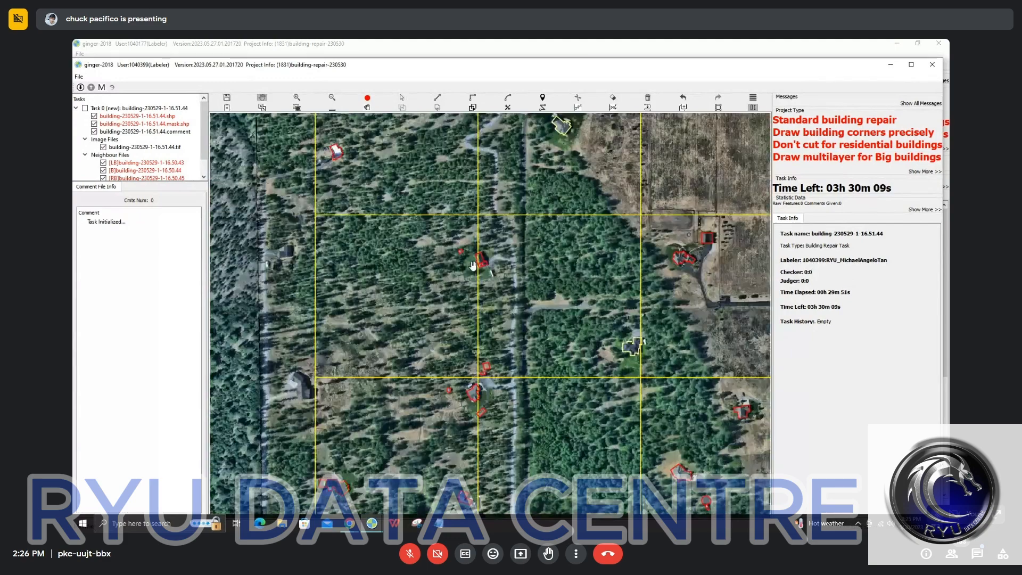
{"action": "scroll", "coordinate": [480, 265], "scroll_direction": "up", "scroll_amount": 3}
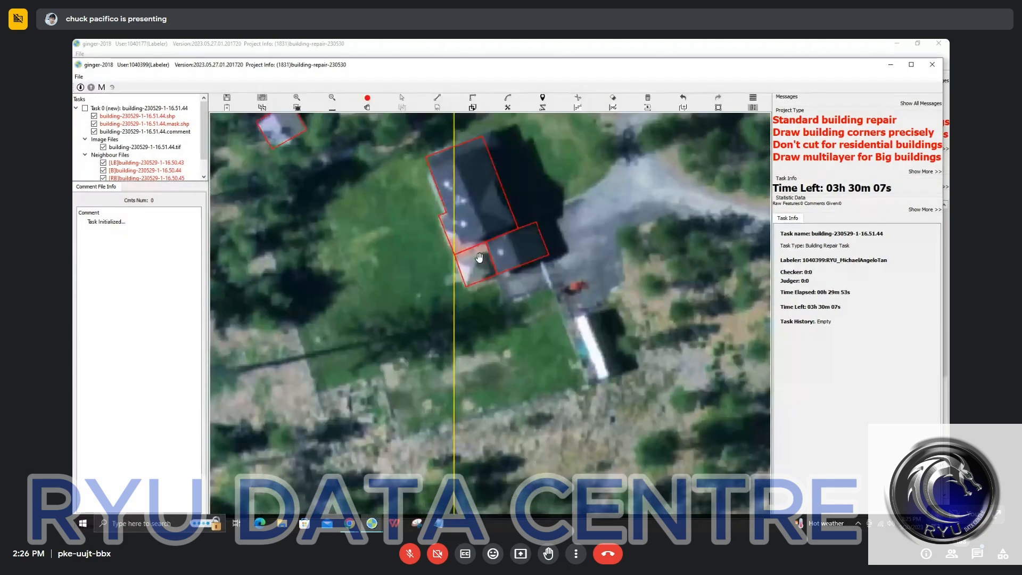
{"action": "key", "text": "r"}
{"action": "left_click", "coordinate": [445, 231]}
{"action": "left_click", "coordinate": [456, 228]}
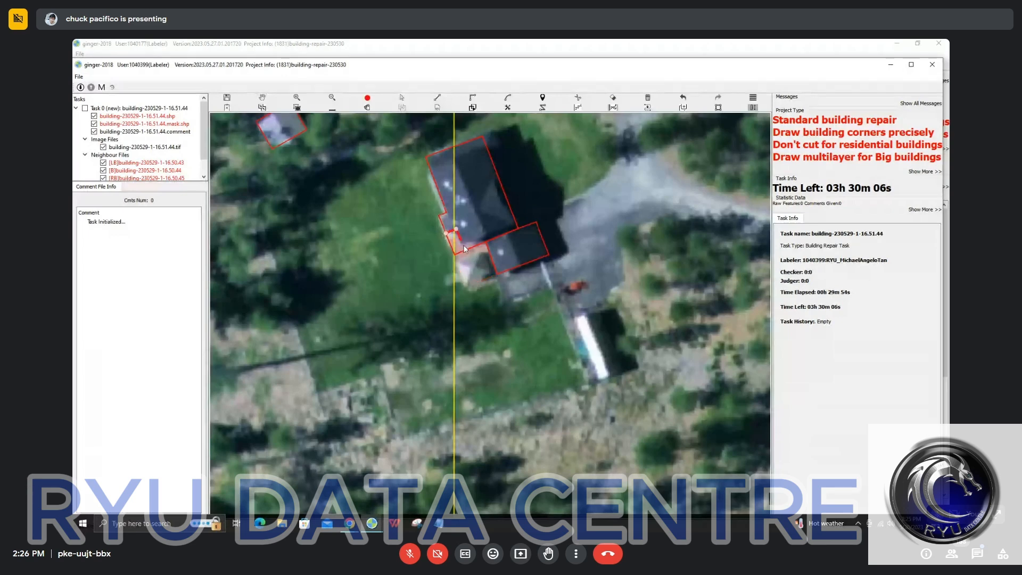
{"action": "double_click", "coordinate": [466, 252]}
Merge the dark-roofed house's main roof and annex outlines, and extend the merged outline's northeastern corner outward
{"action": "left_click_drag", "start_coordinate": [495, 241], "coordinate": [528, 248]}
{"action": "key", "text": "m"}
{"action": "key", "text": "h"}
{"action": "scroll", "coordinate": [528, 247], "scroll_direction": "down", "scroll_amount": 2}
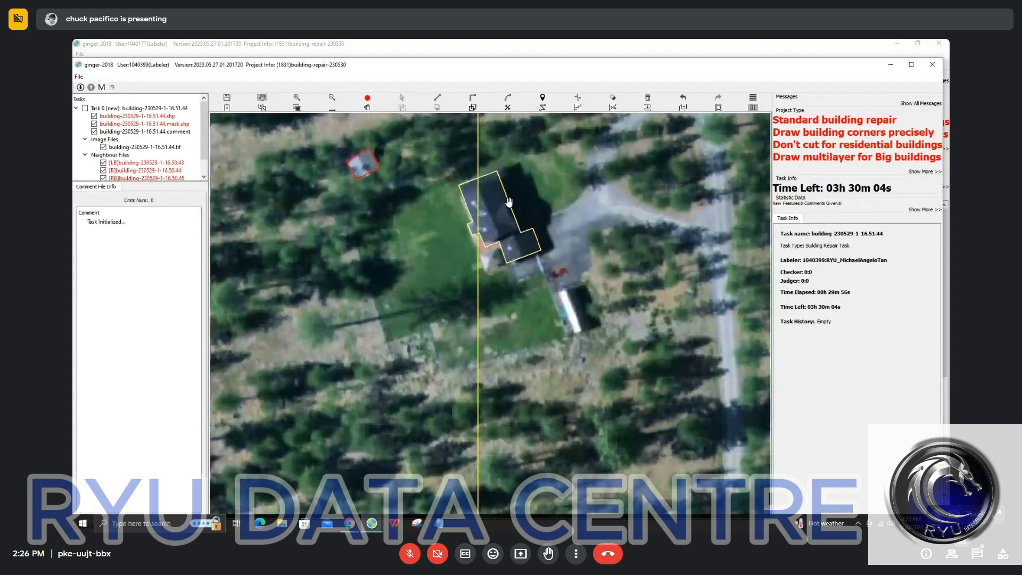
{"action": "key", "text": "r"}
{"action": "left_click", "coordinate": [505, 191]}
{"action": "double_click", "coordinate": [509, 169]}
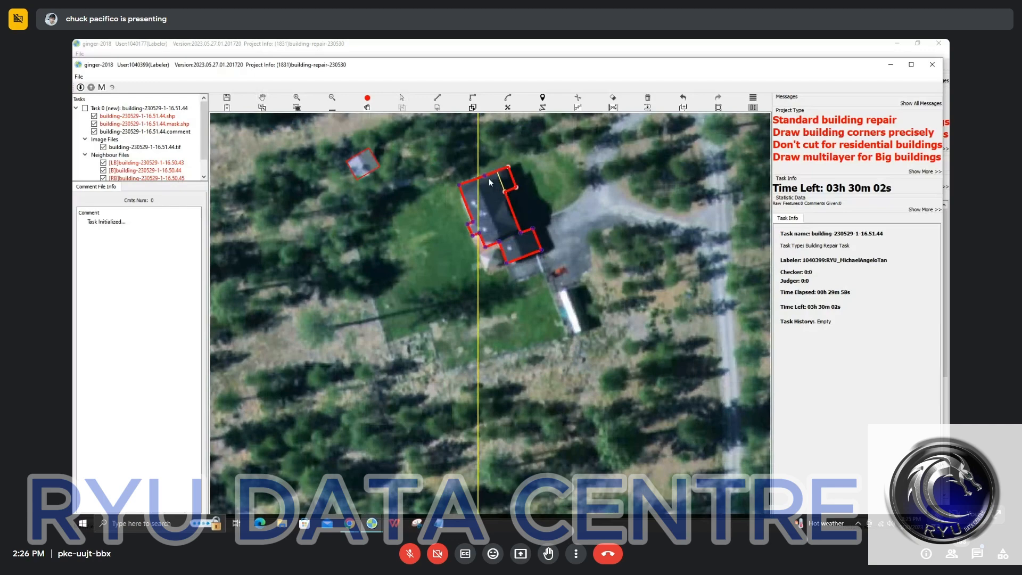
Delete the inaccurate outline on the grey-roofed house farther south along the forest road
{"action": "scroll", "coordinate": [512, 260], "scroll_direction": "down", "scroll_amount": 3}
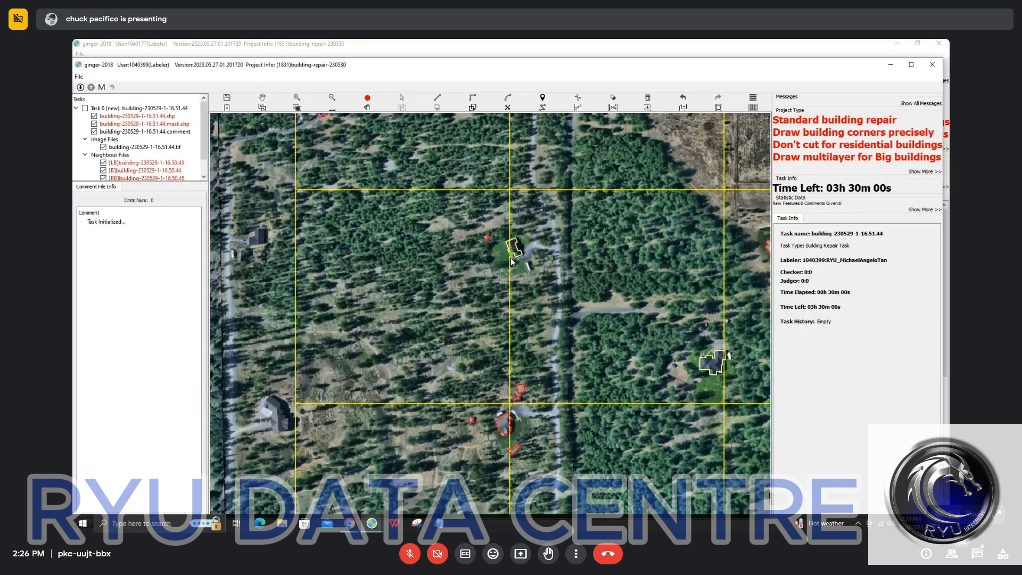
{"action": "key", "text": "h"}
{"action": "left_click_drag", "start_coordinate": [520, 396], "coordinate": [494, 258]}
{"action": "scroll", "coordinate": [494, 258], "scroll_direction": "up", "scroll_amount": 4}
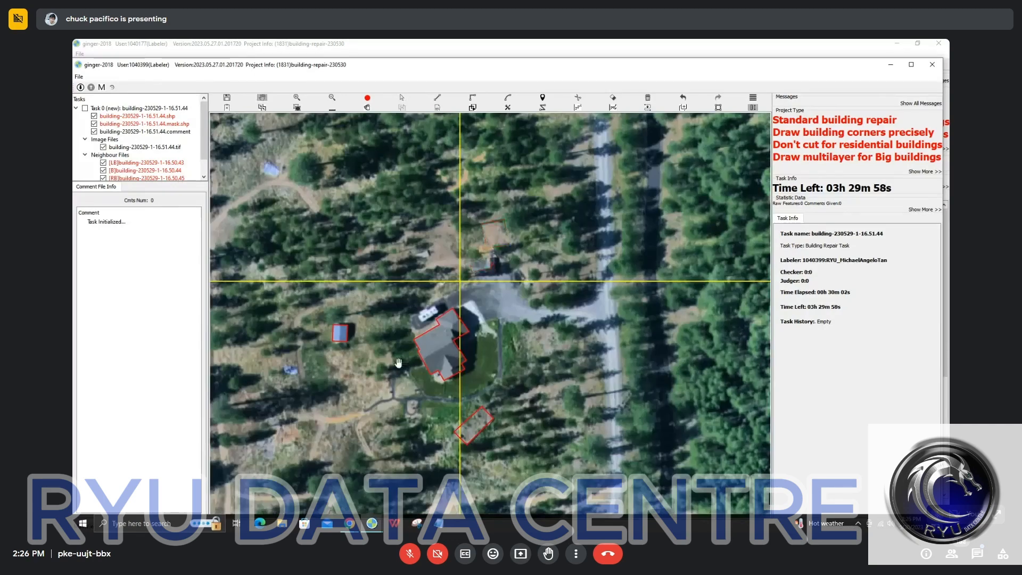
{"action": "left_click_drag", "start_coordinate": [434, 413], "coordinate": [479, 254]}
{"action": "left_click", "coordinate": [483, 183]}
{"action": "key", "text": "Delete"}
Start a new right-angled outline along the grey-roofed house's northwestern, western and southwestern roof corners
{"action": "key", "text": "d"}
{"action": "left_click", "coordinate": [483, 166]}
{"action": "left_click", "coordinate": [459, 178]}
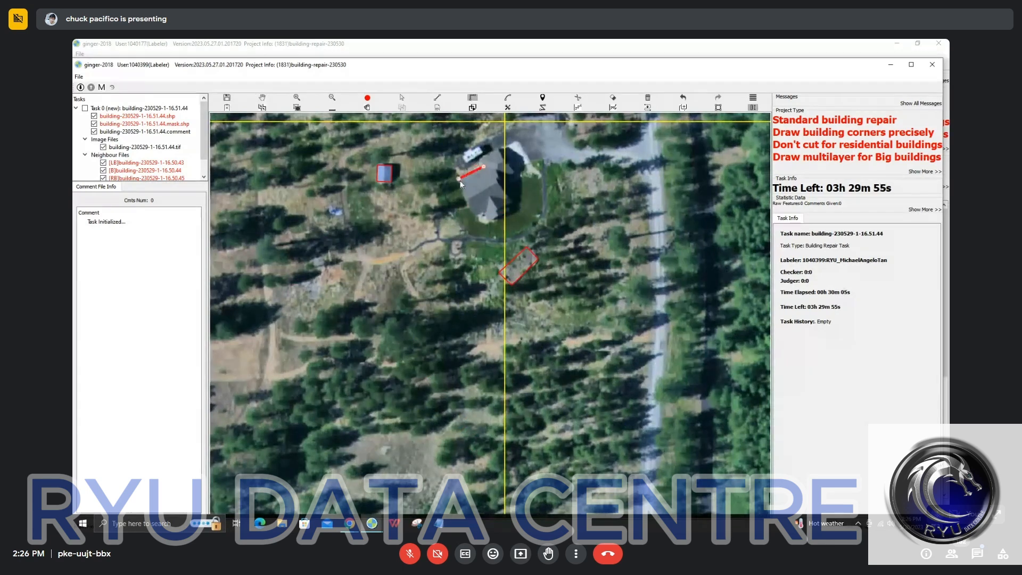
{"action": "left_click", "coordinate": [462, 189]}
{"action": "left_click", "coordinate": [474, 215]}
{"action": "left_click", "coordinate": [482, 212]}
{"action": "left_click", "coordinate": [485, 220]}
Complete the grey-roofed house's new outline around the southern, eastern and northern roof corners
{"action": "left_click", "coordinate": [509, 210]}
{"action": "left_click", "coordinate": [510, 204]}
{"action": "left_click", "coordinate": [501, 186]}
{"action": "left_click", "coordinate": [516, 179]}
{"action": "left_click", "coordinate": [500, 147]}
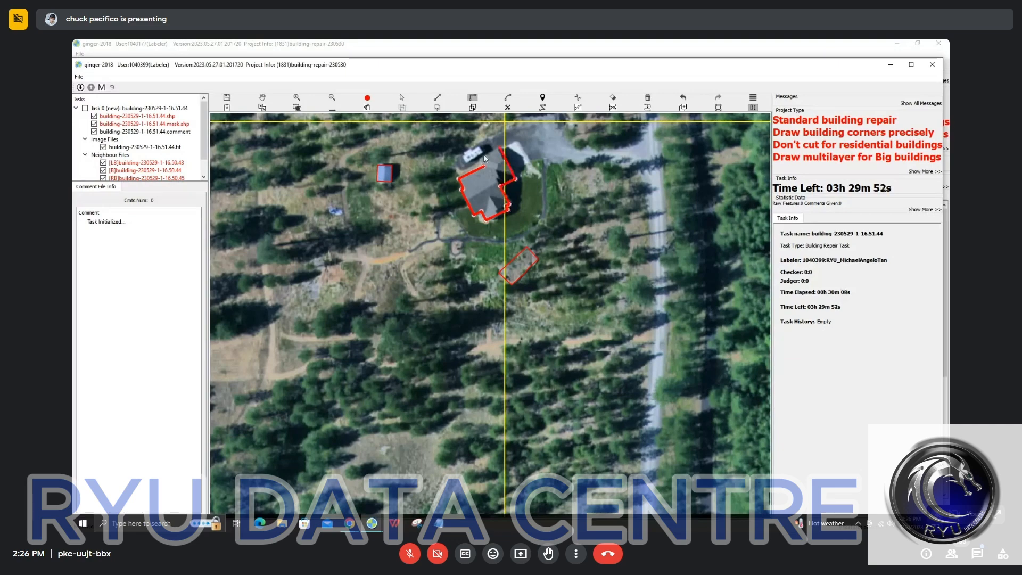
{"action": "double_click", "coordinate": [479, 157]}
{"action": "key", "text": "Escape"}
Remove the separate outlines west and south of the dark-roofed house beside the looped driveway, keeping only the main roof outline
{"action": "scroll", "coordinate": [514, 217], "scroll_direction": "down", "scroll_amount": 3}
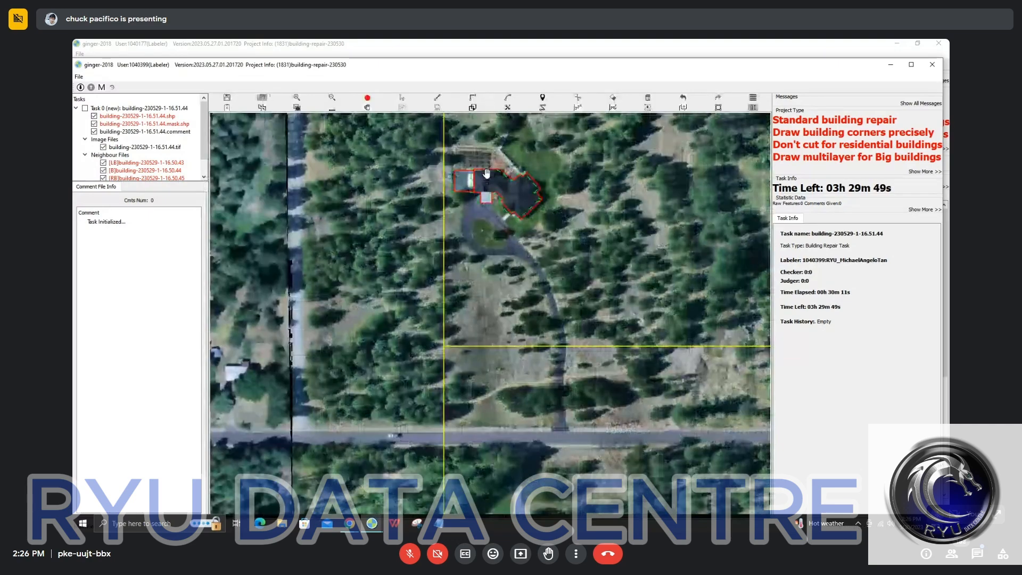
{"action": "scroll", "coordinate": [487, 173], "scroll_direction": "up", "scroll_amount": 2}
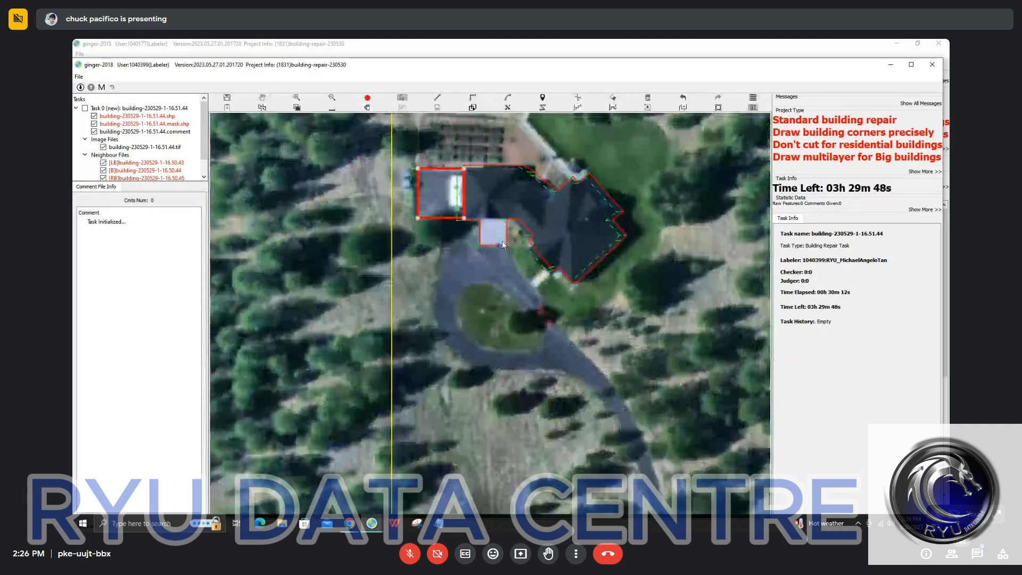
{"action": "left_click", "coordinate": [493, 237]}
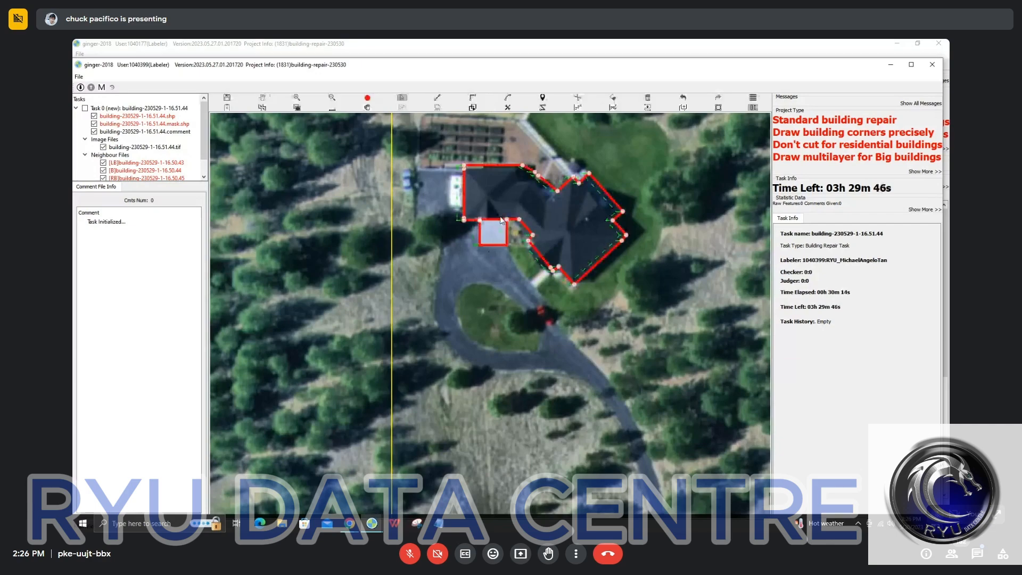
{"action": "scroll", "coordinate": [504, 186], "scroll_direction": "down", "scroll_amount": 2}
{"action": "scroll", "coordinate": [495, 197], "scroll_direction": "up", "scroll_amount": 1}
{"action": "key", "text": "Escape"}
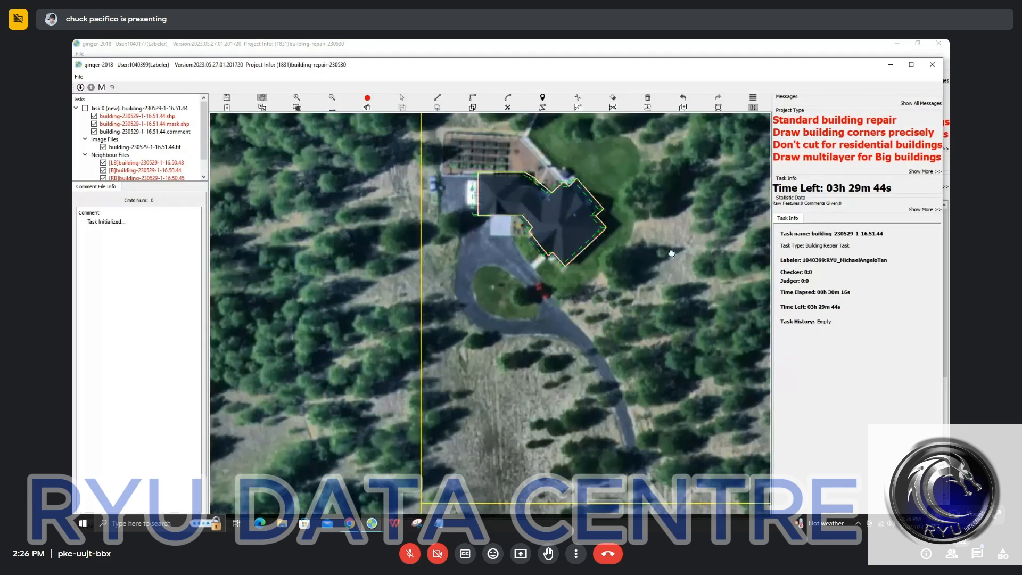
Delete the inaccurate outline on the large grey-roofed house near the image's eastern edge
{"action": "left_click_drag", "start_coordinate": [482, 211], "coordinate": [186, 297]}
{"action": "scroll", "coordinate": [529, 243], "scroll_direction": "down", "scroll_amount": 2}
{"action": "left_click_drag", "start_coordinate": [325, 496], "coordinate": [377, 239]}
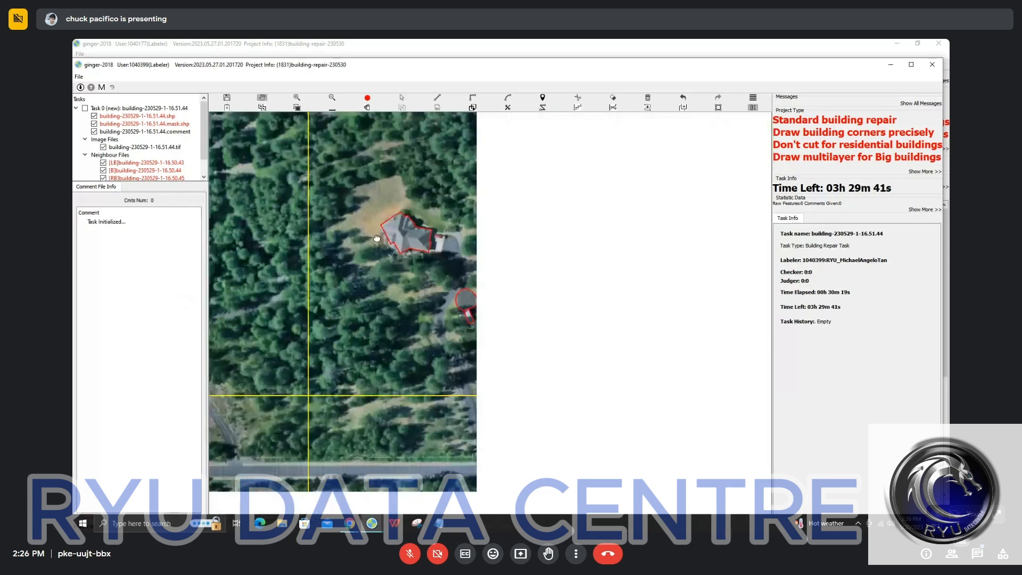
{"action": "scroll", "coordinate": [402, 237], "scroll_direction": "up", "scroll_amount": 3}
{"action": "left_click", "coordinate": [346, 189]}
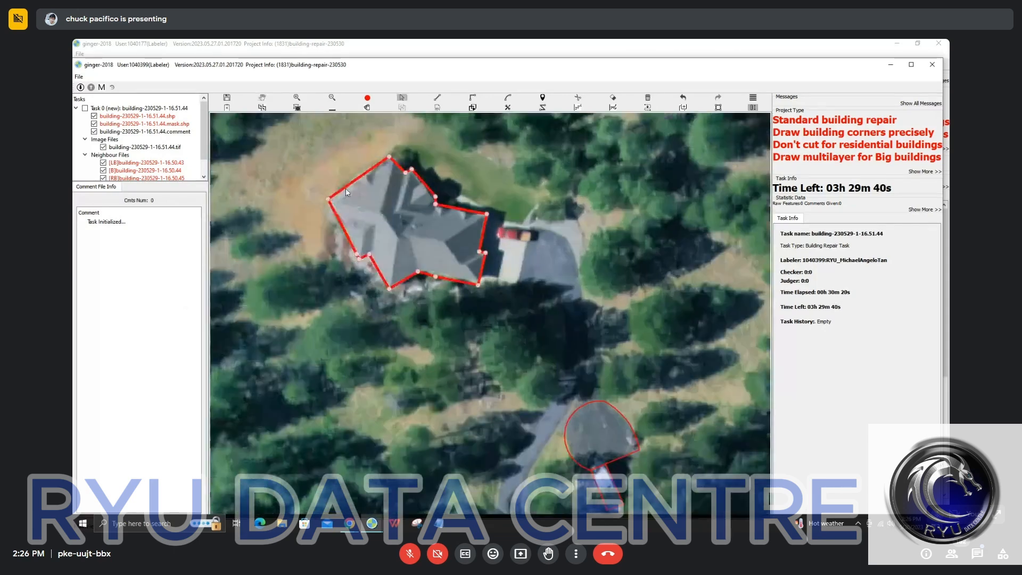
{"action": "key", "text": "Delete"}
Start a new outline along the stepped northwestern and northeastern roof edges of the large grey-roofed house
{"action": "key", "text": "r"}
{"action": "left_click", "coordinate": [333, 203]}
{"action": "left_click", "coordinate": [359, 187]}
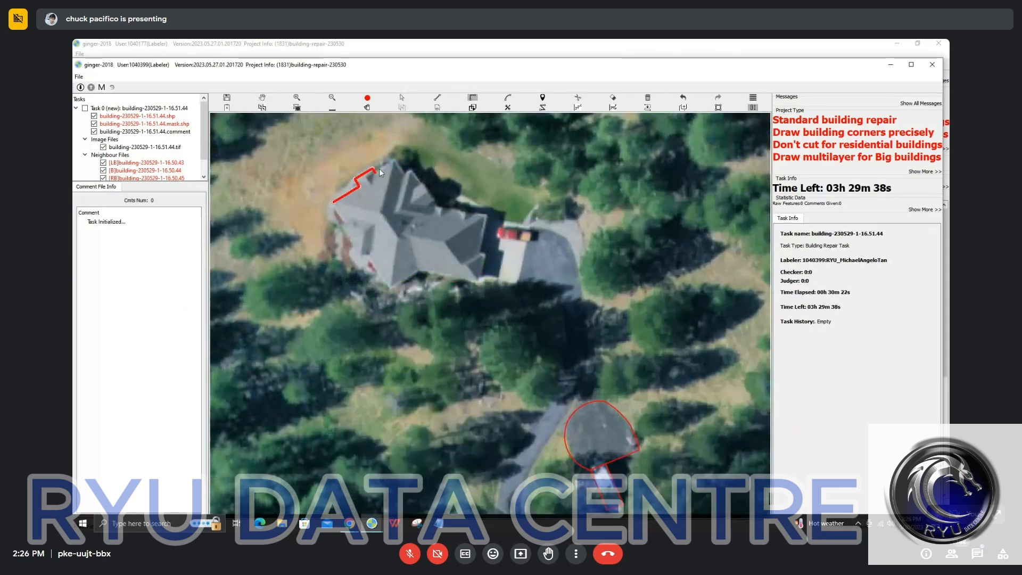
{"action": "left_click", "coordinate": [379, 168]}
{"action": "left_click", "coordinate": [401, 173]}
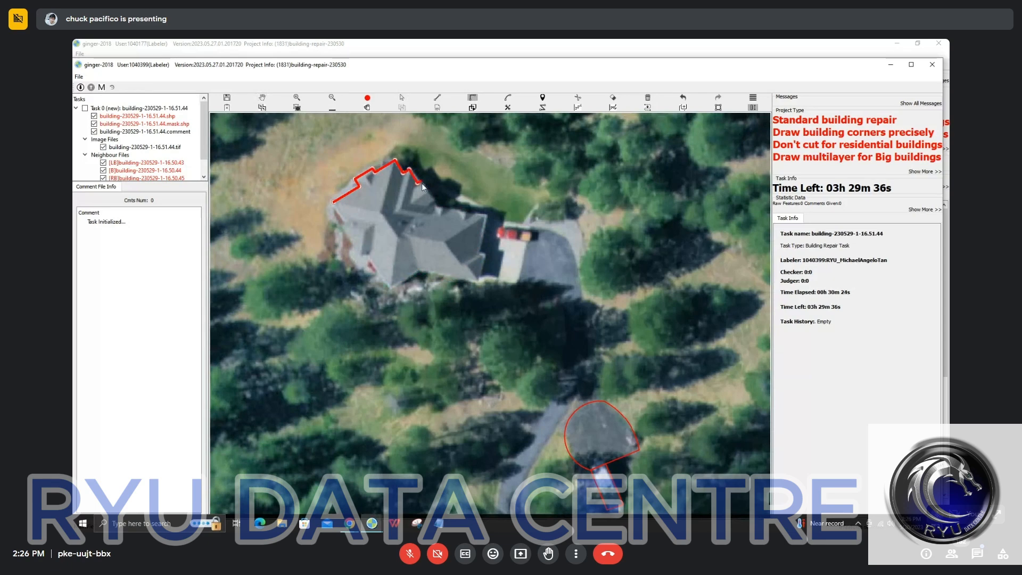
{"action": "left_click", "coordinate": [420, 183]}
{"action": "left_click", "coordinate": [433, 200]}
Complete the large grey-roofed house's outline around its eastern, southern and southwestern roof corners
{"action": "left_click", "coordinate": [485, 214]}
{"action": "left_click", "coordinate": [486, 253]}
{"action": "left_click", "coordinate": [479, 279]}
{"action": "left_click", "coordinate": [420, 265]}
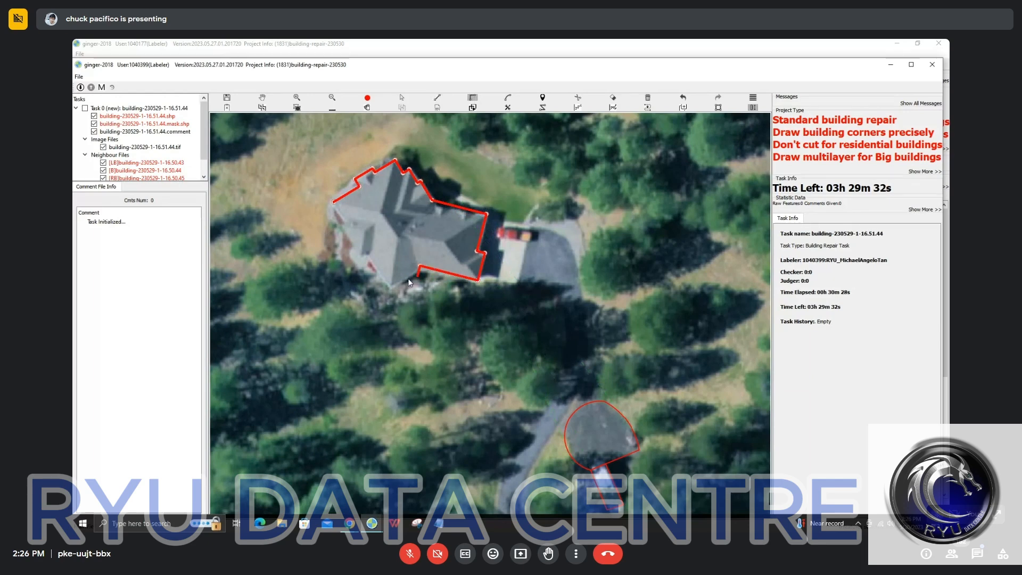
{"action": "left_click", "coordinate": [392, 283]}
{"action": "left_click", "coordinate": [372, 251]}
{"action": "double_click", "coordinate": [354, 255]}
{"action": "key", "text": "s"}
{"action": "left_click_drag", "start_coordinate": [380, 266], "coordinate": [376, 268]}
{"action": "key", "text": "Escape"}
Delete the rounded false outline on the dark-roofed house beside the circular lawn
{"action": "scroll", "coordinate": [392, 194], "scroll_direction": "down", "scroll_amount": 4}
{"action": "scroll", "coordinate": [424, 248], "scroll_direction": "up", "scroll_amount": 2}
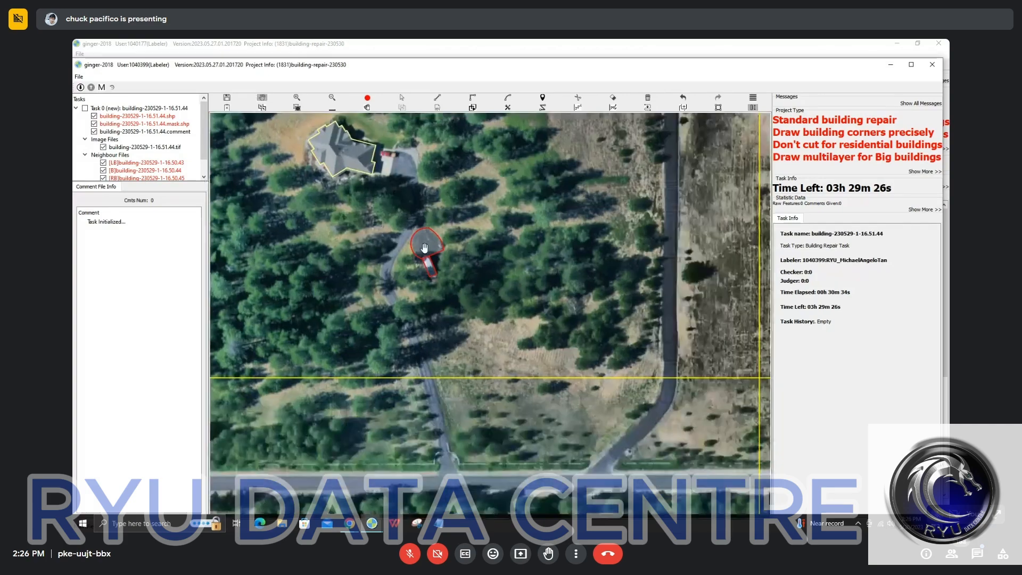
{"action": "scroll", "coordinate": [424, 248], "scroll_direction": "up", "scroll_amount": 2}
{"action": "scroll", "coordinate": [445, 289], "scroll_direction": "down", "scroll_amount": 3}
{"action": "left_click_drag", "start_coordinate": [719, 218], "coordinate": [352, 294]}
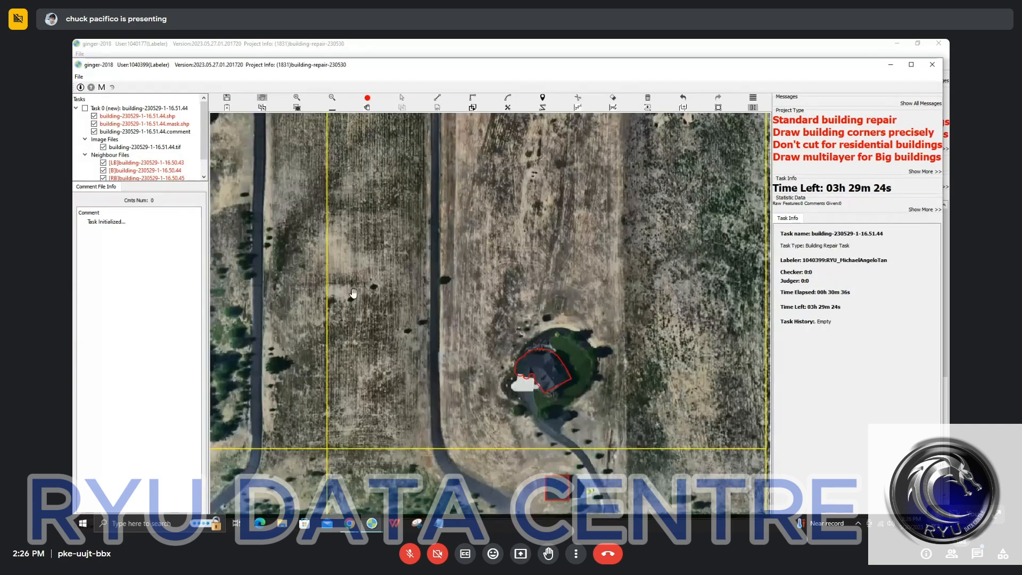
{"action": "left_click_drag", "start_coordinate": [564, 381], "coordinate": [401, 290]}
{"action": "scroll", "coordinate": [400, 290], "scroll_direction": "up", "scroll_amount": 1}
{"action": "key", "text": "s"}
{"action": "left_click", "coordinate": [381, 260]}
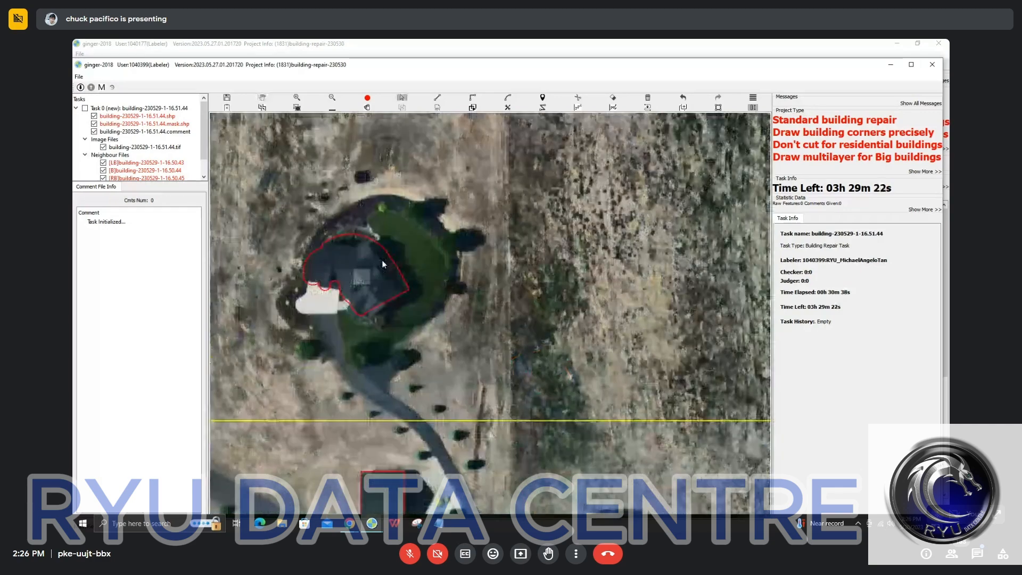
{"action": "key", "text": "Delete"}
Draw a right-angled outline around the dark-roofed house's western wing, following its northern and southern roof steps
{"action": "scroll", "coordinate": [328, 242], "scroll_direction": "up", "scroll_amount": 1}
{"action": "key", "text": "p"}
{"action": "left_click", "coordinate": [356, 232]}
{"action": "left_click", "coordinate": [427, 240]}
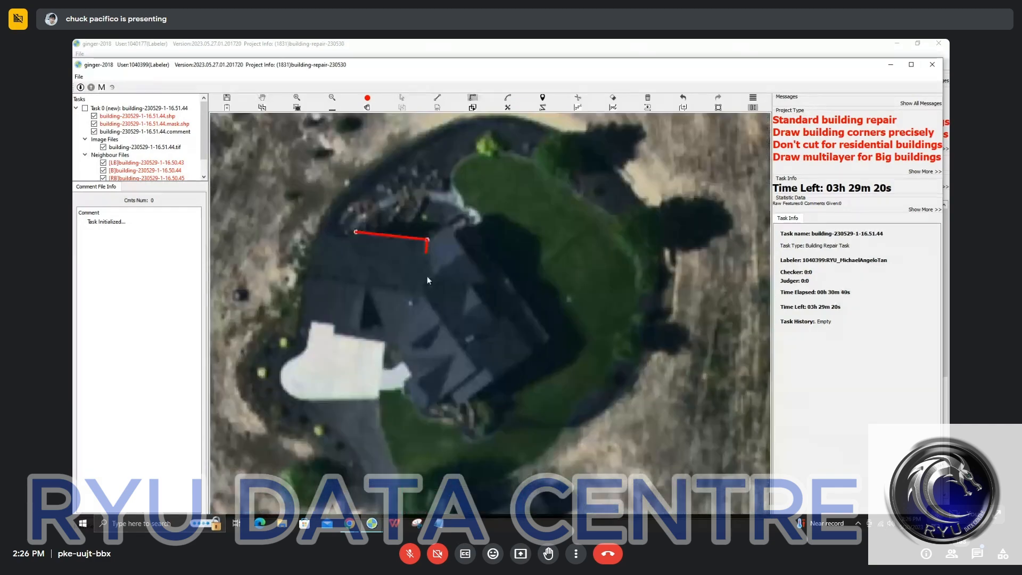
{"action": "left_click", "coordinate": [418, 323]}
{"action": "left_click", "coordinate": [395, 320]}
{"action": "left_click", "coordinate": [394, 343]}
{"action": "left_click", "coordinate": [336, 337]}
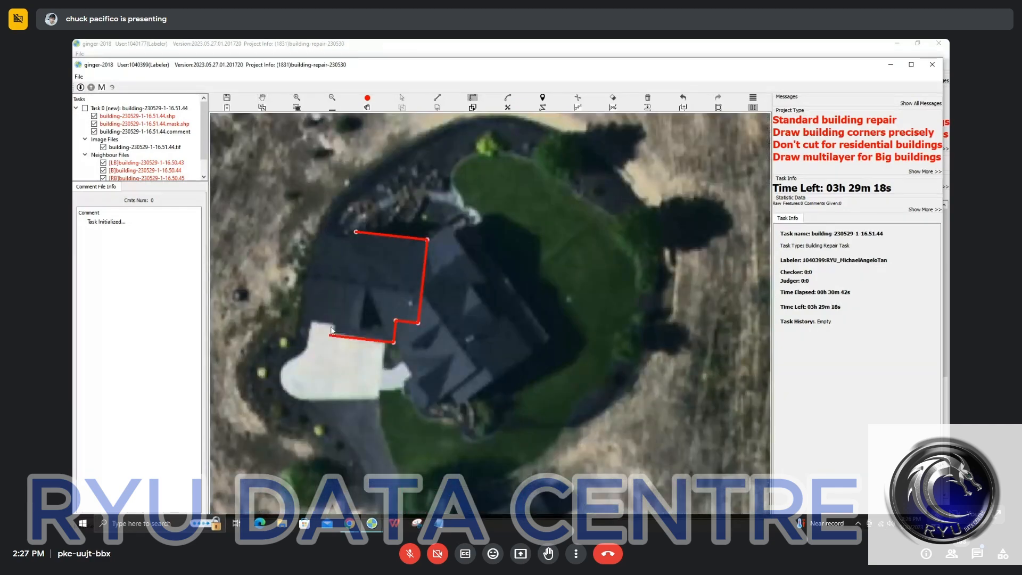
{"action": "left_click", "coordinate": [335, 323]}
{"action": "left_click", "coordinate": [309, 321]}
{"action": "left_click", "coordinate": [318, 237]}
{"action": "left_click", "coordinate": [356, 233]}
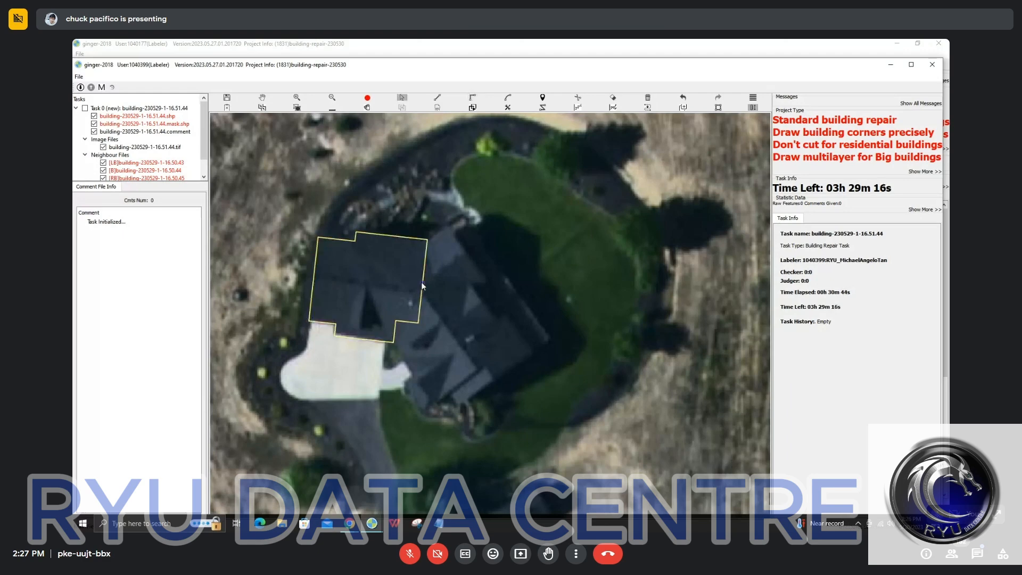
Extend the western wing's outline east over the main roof and draw a rotated rectangle around the diagonal main roof
{"action": "left_click_drag", "start_coordinate": [422, 283], "coordinate": [469, 286]}
{"action": "key", "text": "r"}
{"action": "left_click", "coordinate": [448, 225]}
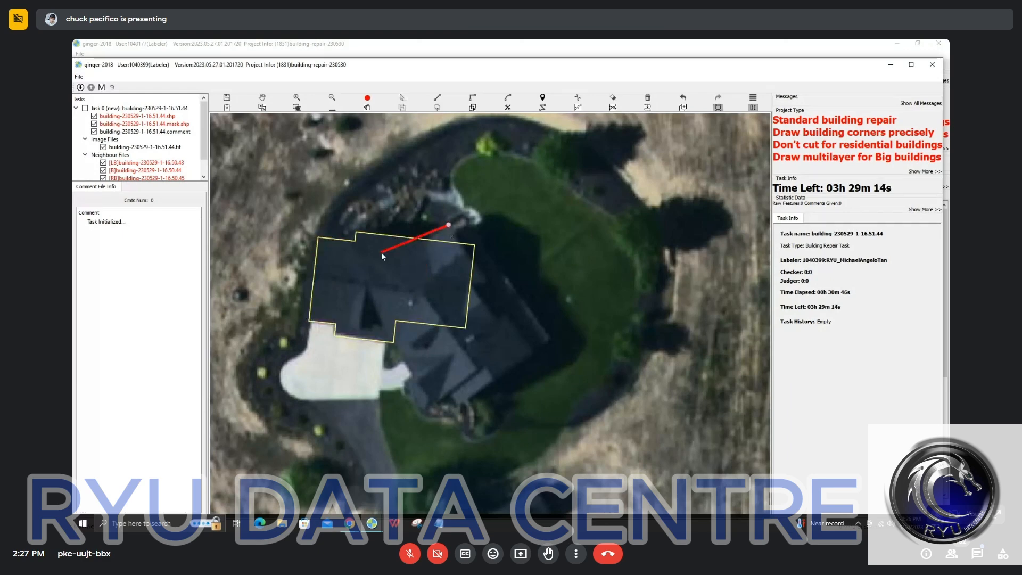
{"action": "left_click", "coordinate": [360, 292]}
{"action": "left_click", "coordinate": [465, 393]}
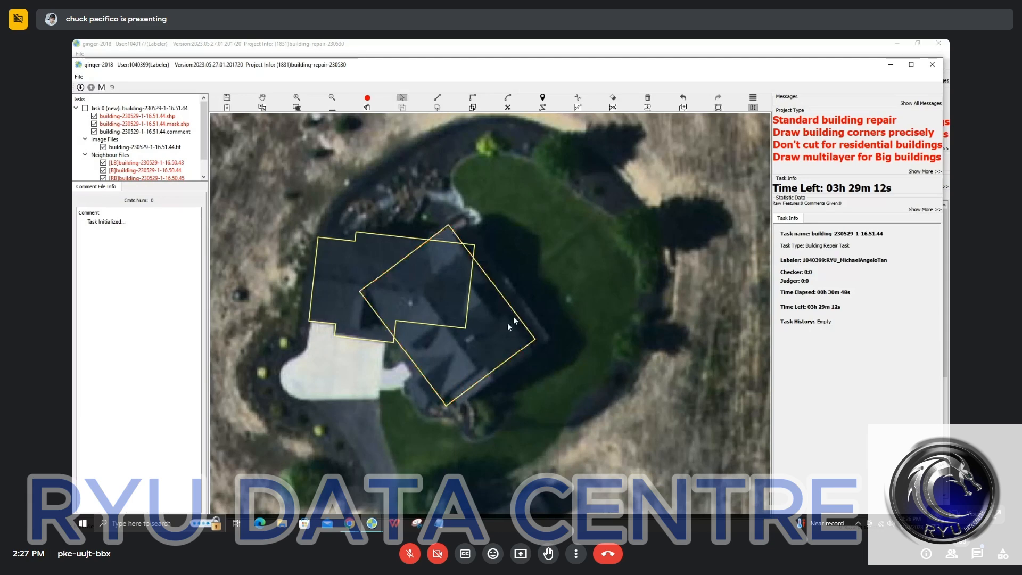
Reshape the diagonal main roof's rectangle by stepping in the northeastern edge and extending the southeastern side
{"action": "left_click", "coordinate": [515, 314]}
{"action": "key", "text": "e"}
{"action": "left_click", "coordinate": [480, 286]}
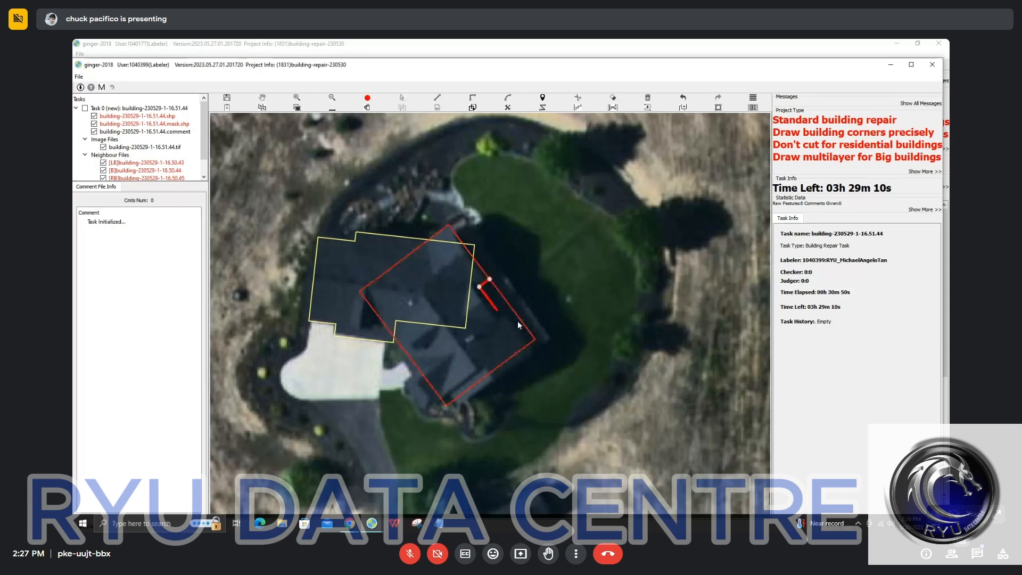
{"action": "left_click", "coordinate": [527, 351]}
{"action": "key", "text": "Escape"}
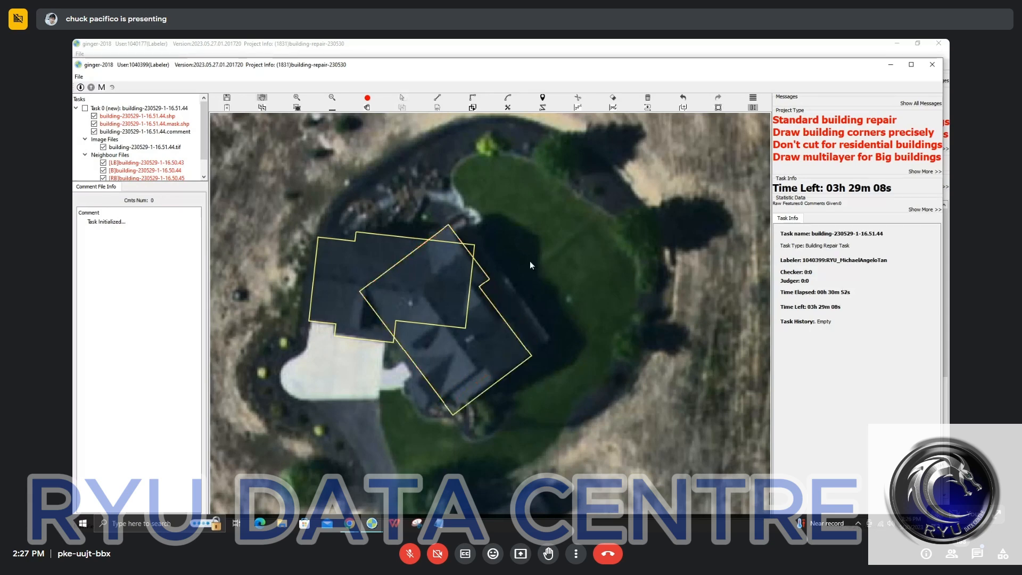
Merge the western wing and main roof outlines and trim the protruding corner off the northeastern edge
{"action": "key", "text": "m"}
{"action": "left_click_drag", "start_coordinate": [430, 329], "coordinate": [427, 312]}
{"action": "key", "text": "e"}
{"action": "left_click", "coordinate": [455, 219]}
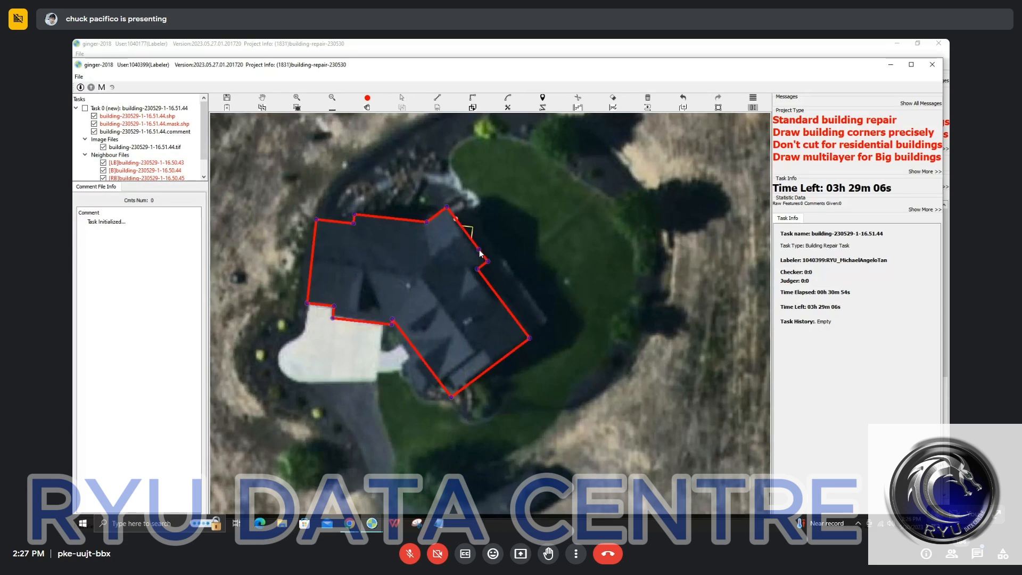
{"action": "left_click", "coordinate": [479, 250]}
Reshape the merged outline's southwestern side to follow the stepped entrance and the projecting front gable
{"action": "left_click", "coordinate": [403, 334]}
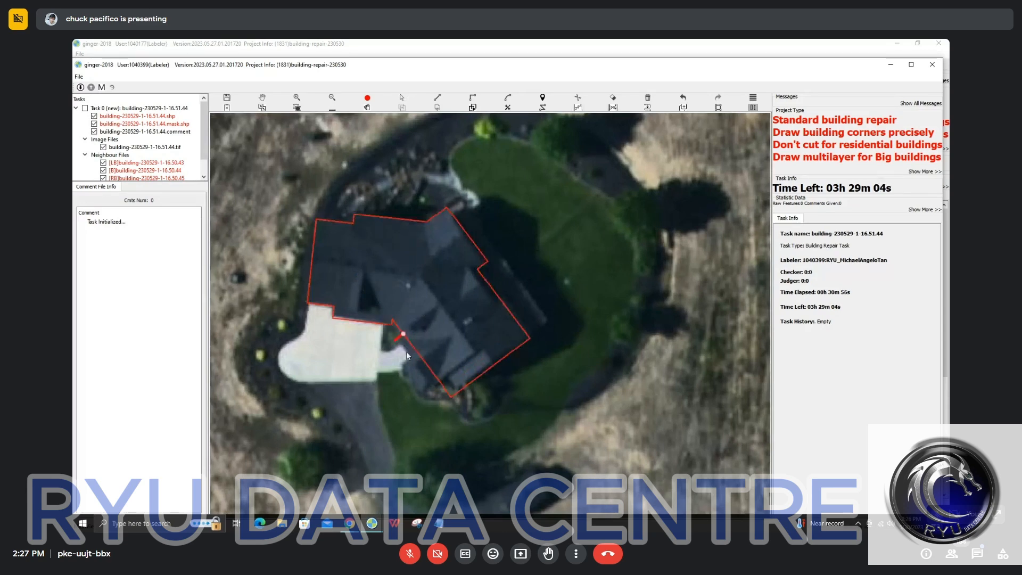
{"action": "left_click", "coordinate": [395, 340]}
{"action": "left_click", "coordinate": [412, 363]}
{"action": "left_click", "coordinate": [403, 370]}
{"action": "left_click", "coordinate": [420, 392]}
{"action": "left_click", "coordinate": [444, 374]}
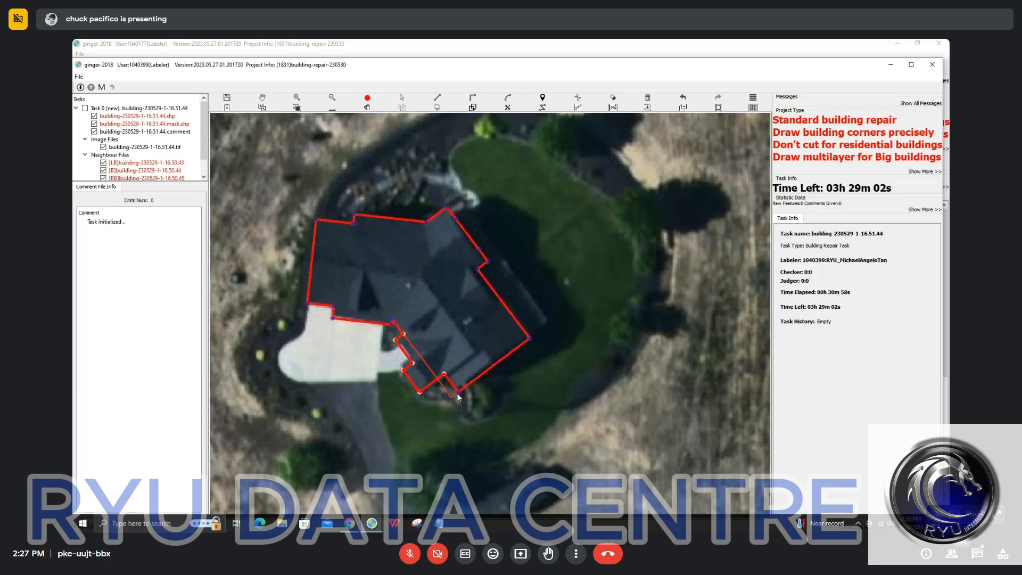
{"action": "left_click", "coordinate": [457, 392]}
{"action": "key", "text": "Escape"}
Draw a small rotated rectangle around the dark structure beside the driveway, south of the circular lawn
{"action": "scroll", "coordinate": [458, 331], "scroll_direction": "down", "scroll_amount": 2}
{"action": "left_click_drag", "start_coordinate": [459, 330], "coordinate": [427, 210]}
{"action": "scroll", "coordinate": [452, 263], "scroll_direction": "up", "scroll_amount": 1}
{"action": "key", "text": "r"}
{"action": "left_click", "coordinate": [459, 261]}
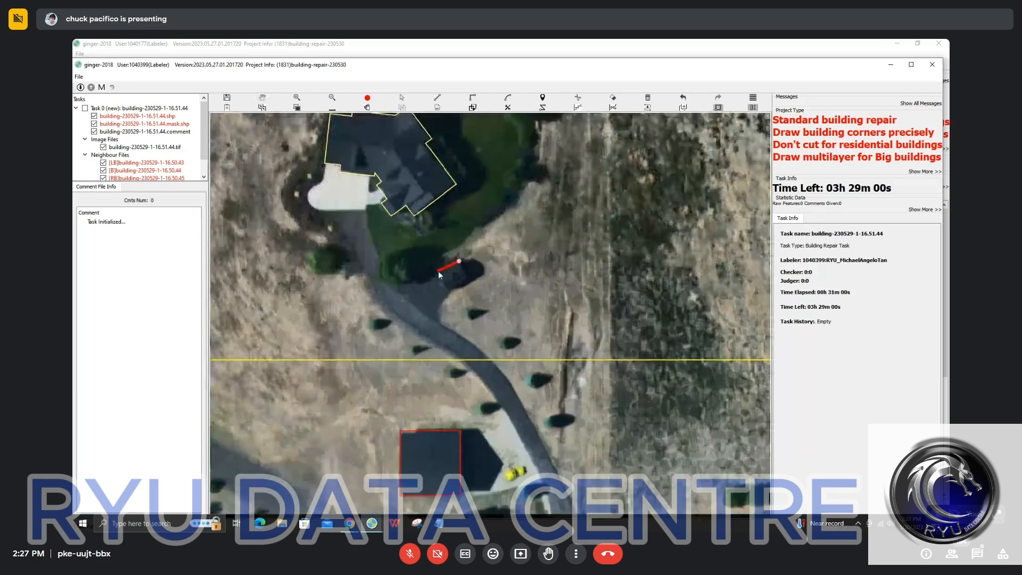
{"action": "left_click", "coordinate": [439, 270]}
{"action": "left_click", "coordinate": [449, 290]}
{"action": "key", "text": "Escape"}
Delete the elongated false outline west of the dark square garage just south of the road
{"action": "scroll", "coordinate": [450, 290], "scroll_direction": "down", "scroll_amount": 1}
{"action": "left_click_drag", "start_coordinate": [677, 260], "coordinate": [386, 272]}
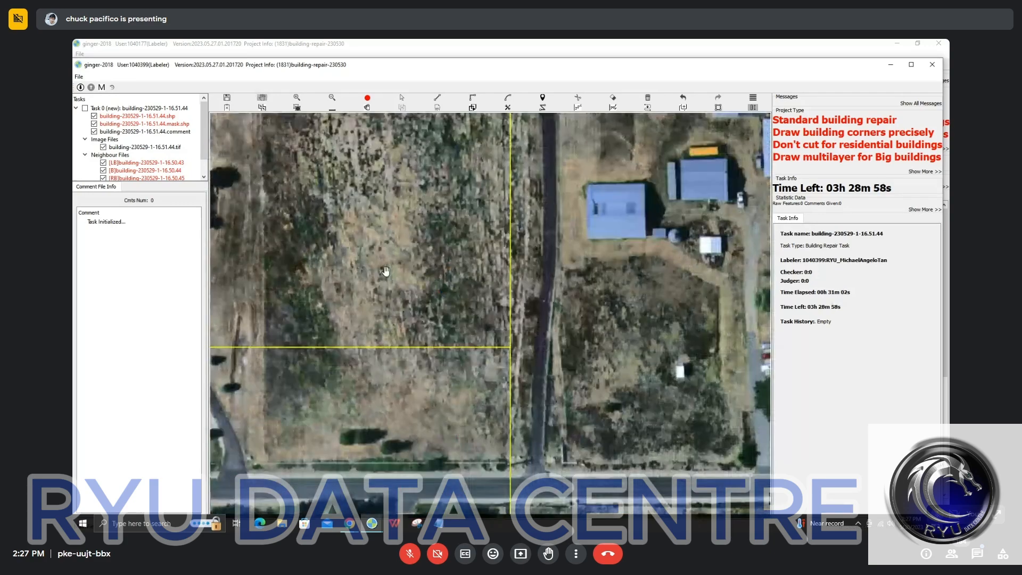
{"action": "scroll", "coordinate": [386, 271], "scroll_direction": "down", "scroll_amount": 1}
{"action": "left_click_drag", "start_coordinate": [237, 265], "coordinate": [380, 233]}
{"action": "key", "text": "s"}
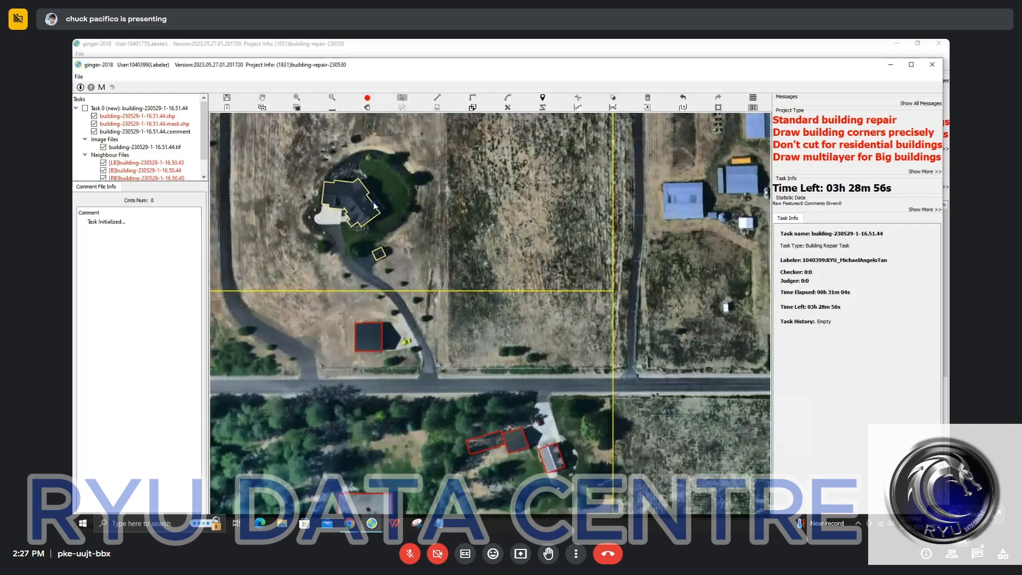
{"action": "left_click", "coordinate": [379, 204]}
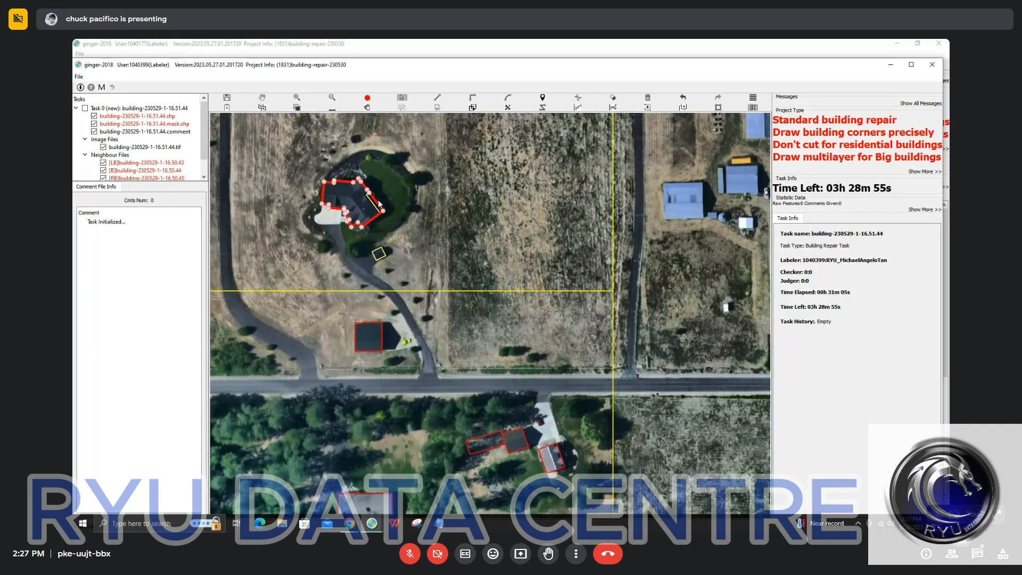
{"action": "scroll", "coordinate": [379, 205], "scroll_direction": "down", "scroll_amount": 1}
{"action": "scroll", "coordinate": [486, 410], "scroll_direction": "up", "scroll_amount": 1}
{"action": "key", "text": "h"}
{"action": "scroll", "coordinate": [466, 363], "scroll_direction": "up", "scroll_amount": 1}
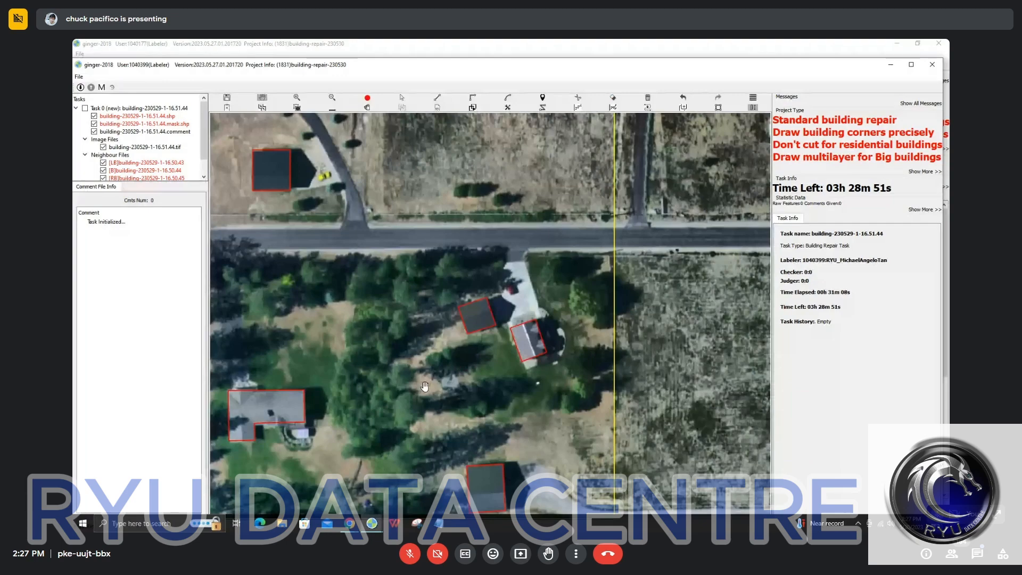
{"action": "left_click_drag", "start_coordinate": [425, 387], "coordinate": [530, 176]}
{"action": "key", "text": "s"}
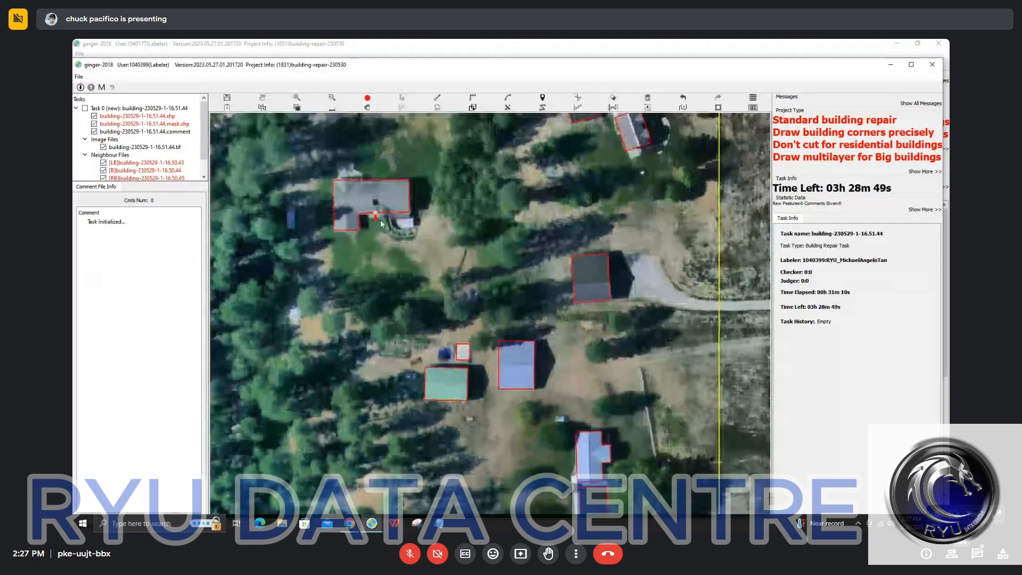
Examine the building outlines in the wooded southeastern area and the forest along the image's western edge for errors
{"action": "scroll", "coordinate": [482, 367], "scroll_direction": "down", "scroll_amount": 1}
{"action": "key", "text": "h"}
{"action": "left_click_drag", "start_coordinate": [541, 383], "coordinate": [438, 175]}
{"action": "key", "text": "s"}
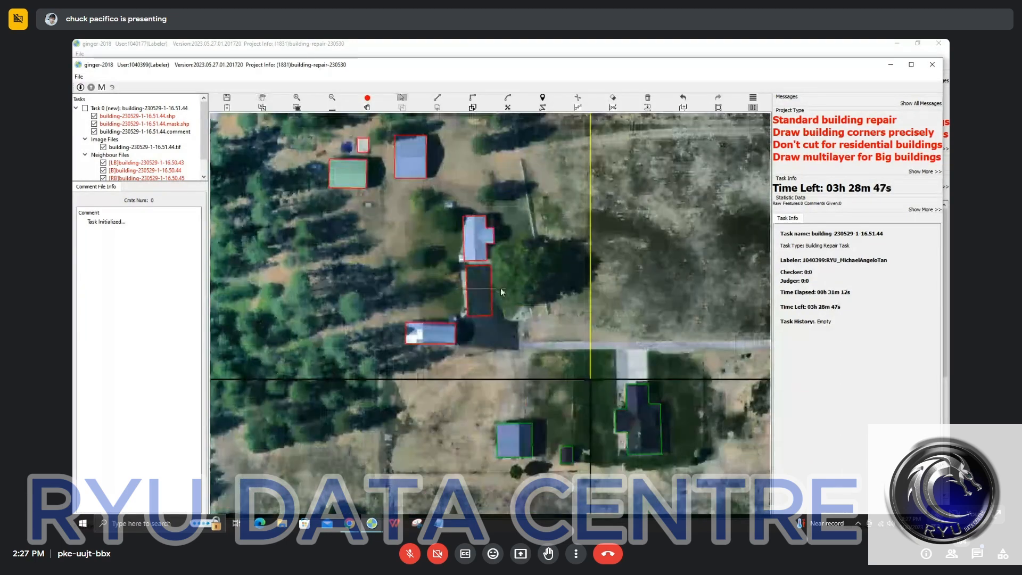
{"action": "key", "text": "h"}
{"action": "left_click_drag", "start_coordinate": [284, 271], "coordinate": [482, 299]}
{"action": "left_click_drag", "start_coordinate": [298, 213], "coordinate": [509, 425]}
{"action": "key", "text": "space"}
{"action": "scroll", "coordinate": [509, 424], "scroll_direction": "up", "scroll_amount": 1}
{"action": "left_click_drag", "start_coordinate": [358, 257], "coordinate": [482, 323]}
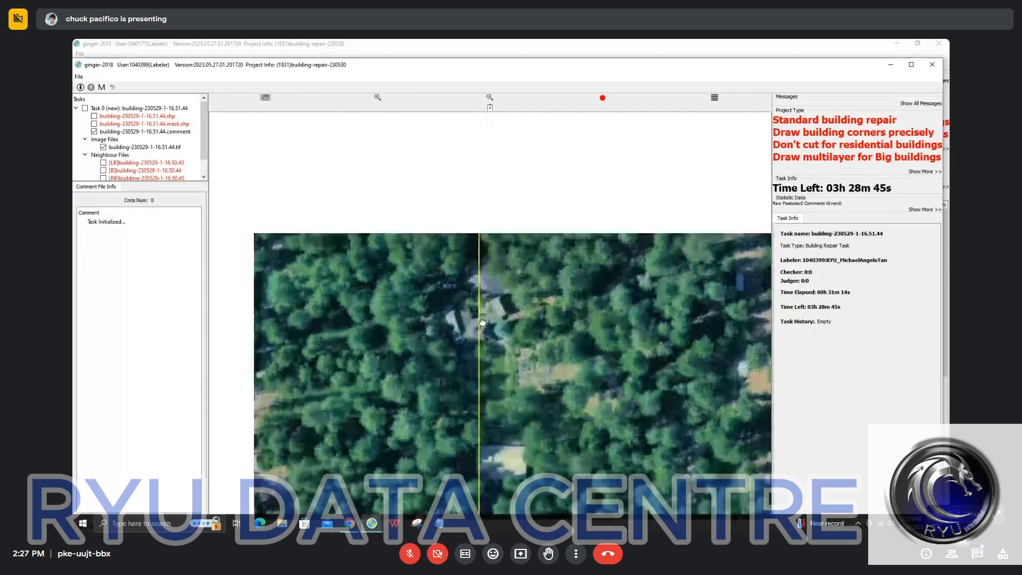
Delete the existing outlines over the angular gray house straddling the vertical grid line in the forest
{"action": "key", "text": "space"}
{"action": "scroll", "coordinate": [473, 323], "scroll_direction": "up", "scroll_amount": 1}
{"action": "key", "text": "s"}
{"action": "left_click_drag", "start_coordinate": [462, 258], "coordinate": [610, 361]}
{"action": "key", "text": "Delete"}
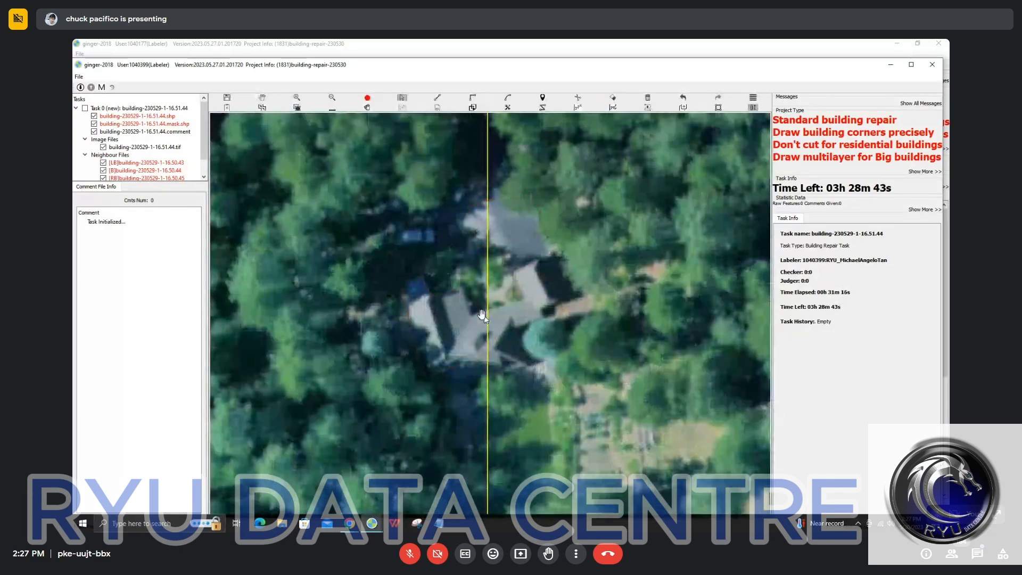
Draw one right-angled outline around the forest house, following its stepped eastern wing and notched northern side
{"action": "key", "text": "r"}
{"action": "left_click", "coordinate": [475, 314]}
{"action": "left_click", "coordinate": [526, 298]}
{"action": "left_click", "coordinate": [539, 263]}
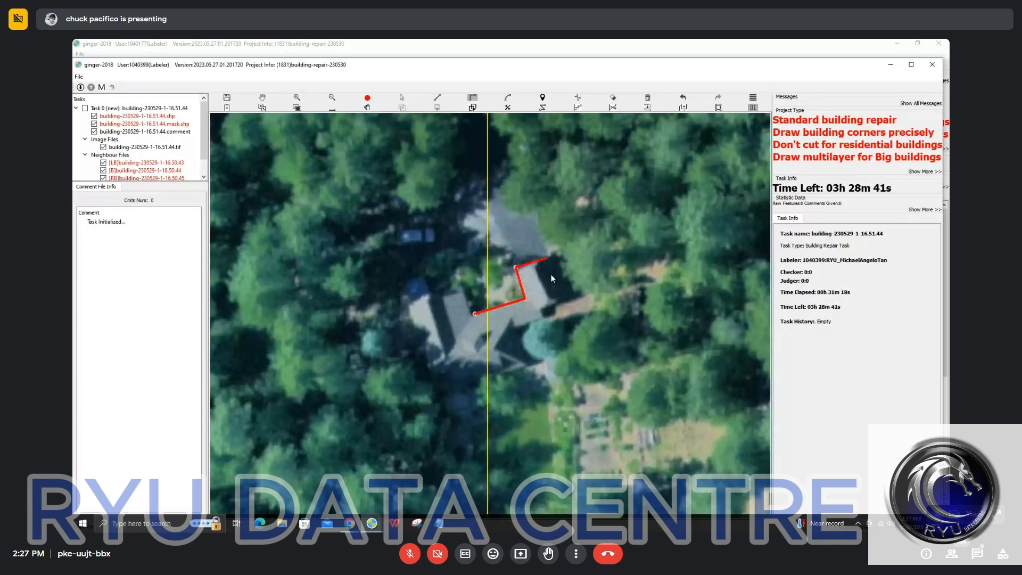
{"action": "left_click", "coordinate": [543, 305]}
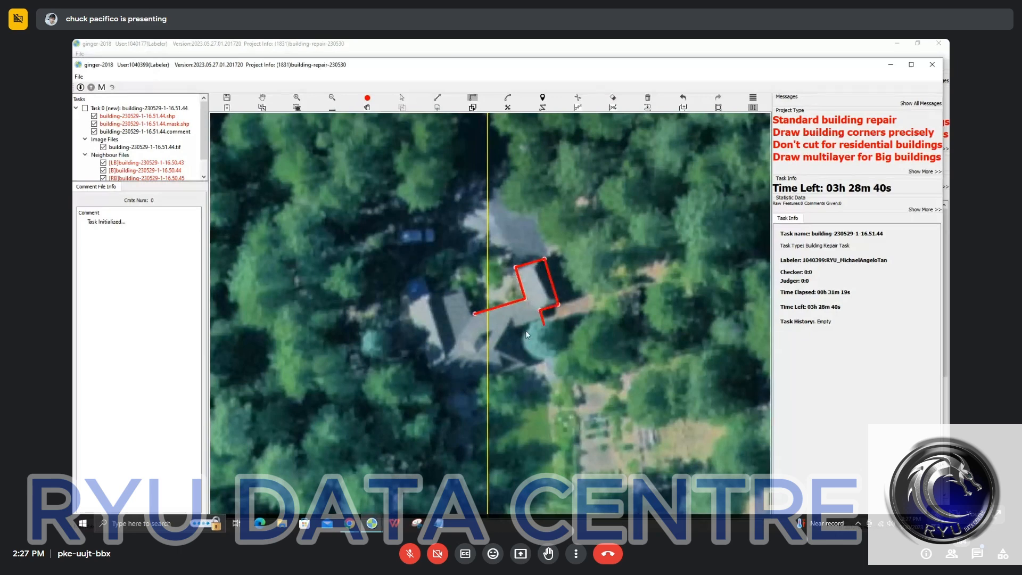
{"action": "left_click", "coordinate": [536, 360]}
{"action": "left_click", "coordinate": [404, 287]}
{"action": "double_click", "coordinate": [432, 292]}
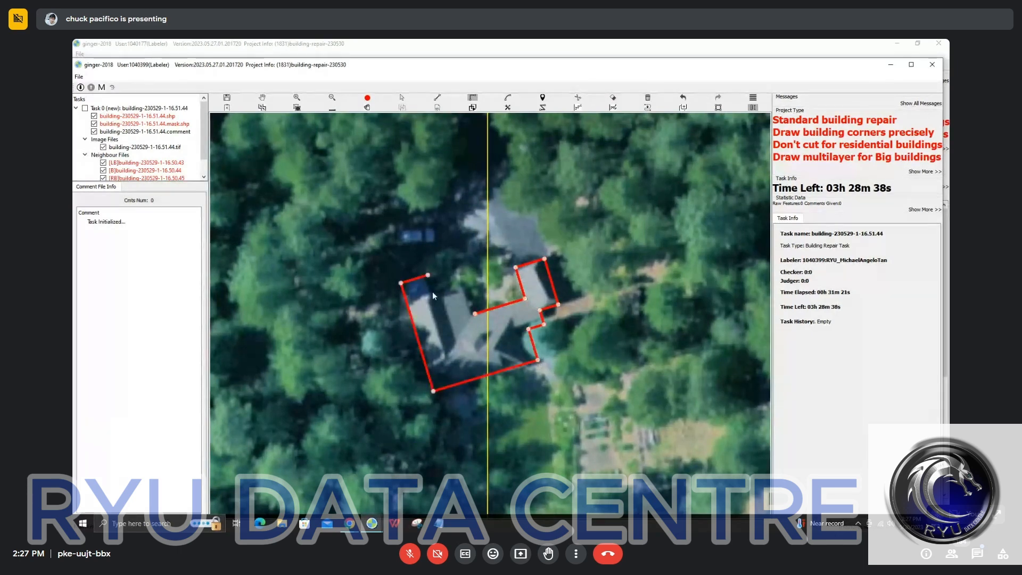
{"action": "double_click", "coordinate": [477, 319]}
{"action": "scroll", "coordinate": [497, 318], "scroll_direction": "down", "scroll_amount": 2}
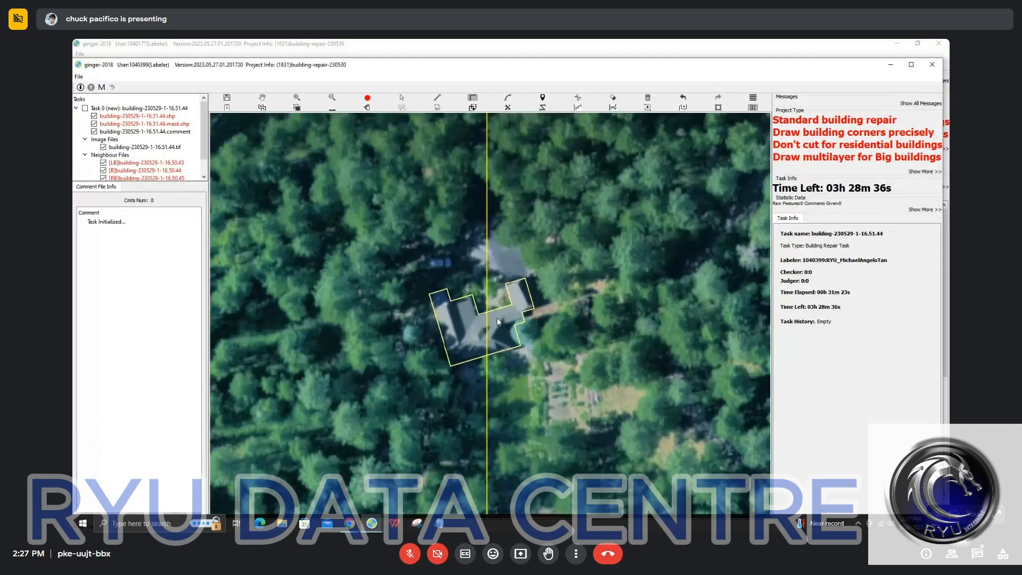
Replace the outline of the long dark roof crossing the southern task boundary with a longer rotated rectangle
{"action": "scroll", "coordinate": [497, 318], "scroll_direction": "down", "scroll_amount": 2}
{"action": "key", "text": "space"}
{"action": "left_click_drag", "start_coordinate": [410, 290], "coordinate": [652, 177]}
{"action": "scroll", "coordinate": [460, 301], "scroll_direction": "up", "scroll_amount": 5}
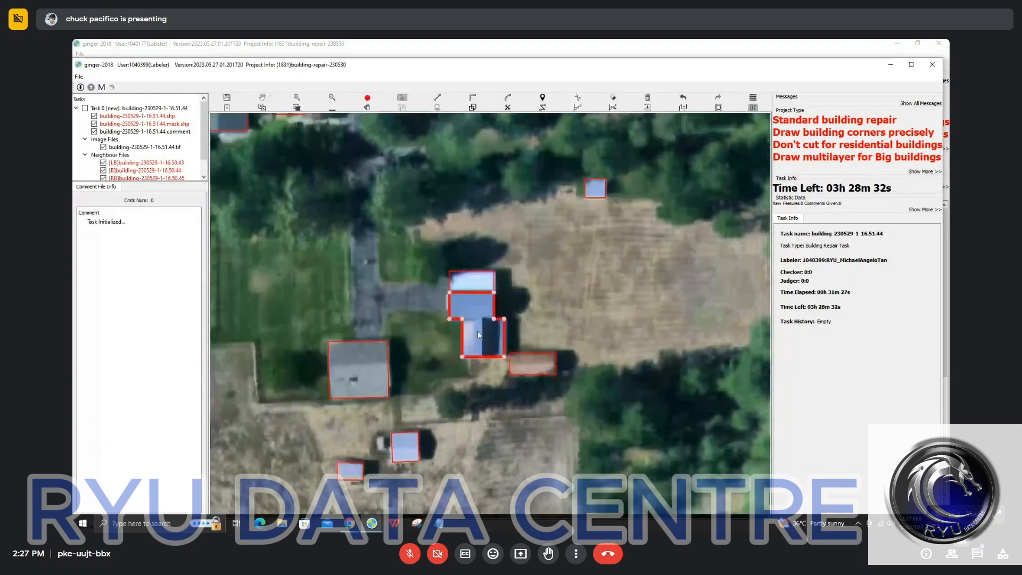
{"action": "scroll", "coordinate": [477, 334], "scroll_direction": "down", "scroll_amount": 3}
{"action": "key", "text": "space"}
{"action": "left_click_drag", "start_coordinate": [477, 334], "coordinate": [345, 222]}
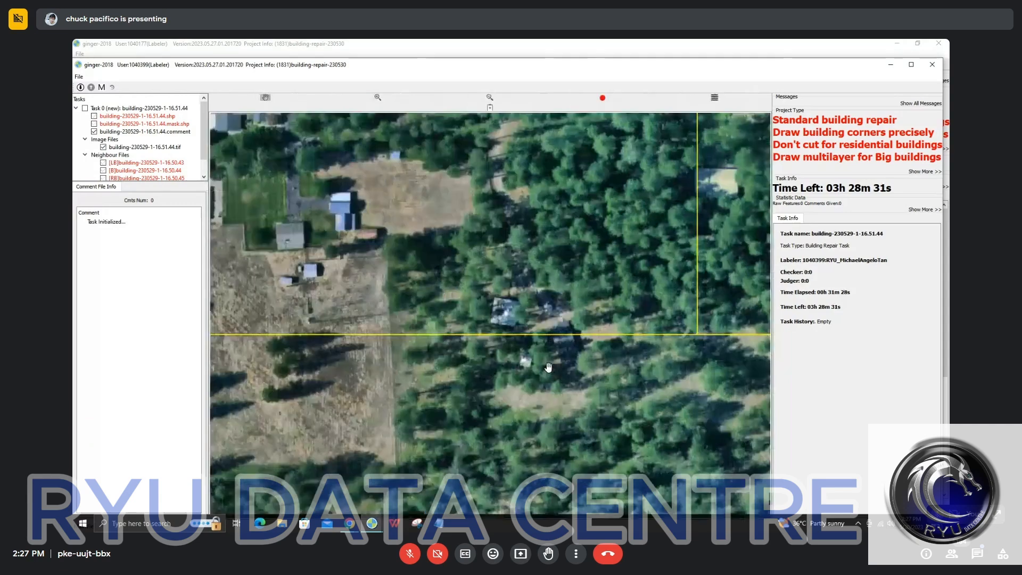
{"action": "scroll", "coordinate": [590, 367], "scroll_direction": "up", "scroll_amount": 2}
{"action": "scroll", "coordinate": [590, 366], "scroll_direction": "up", "scroll_amount": 2}
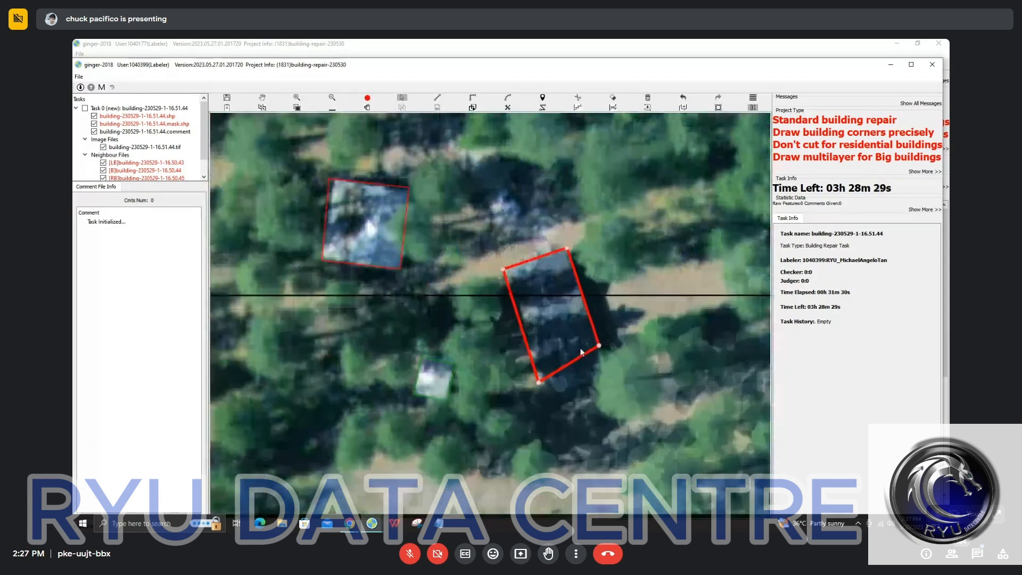
{"action": "key", "text": "Delete"}
{"action": "key", "text": "ctrl+z"}
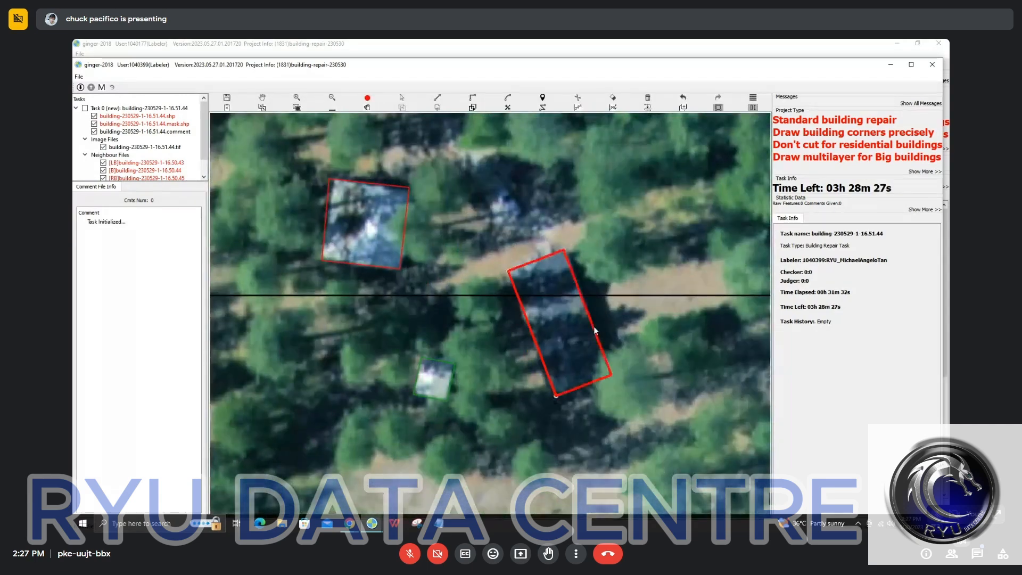
Delete the false outline over the garden beds east of the long gray-roofed house
{"action": "key", "text": "space"}
{"action": "scroll", "coordinate": [577, 343], "scroll_direction": "down", "scroll_amount": 3}
{"action": "left_click_drag", "start_coordinate": [380, 182], "coordinate": [622, 364]}
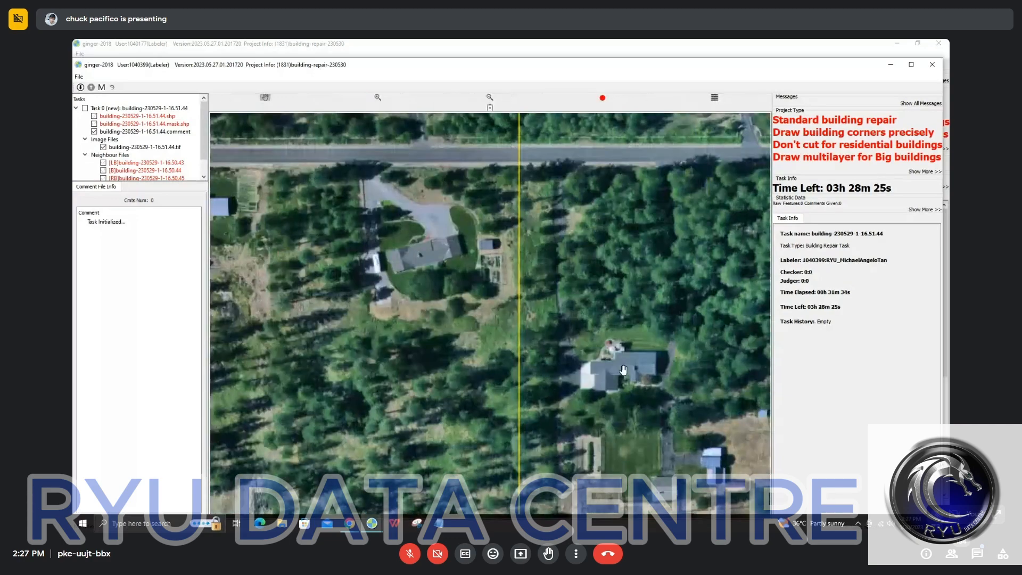
{"action": "scroll", "coordinate": [621, 363], "scroll_direction": "up", "scroll_amount": 2}
{"action": "left_click", "coordinate": [621, 364]}
{"action": "key", "text": "space"}
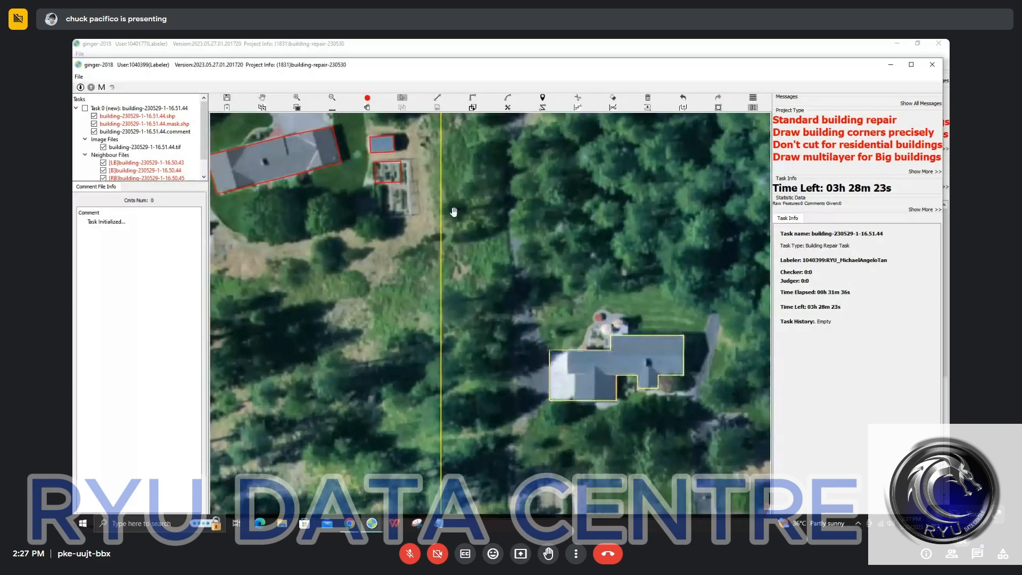
{"action": "left_click_drag", "start_coordinate": [454, 211], "coordinate": [597, 318]}
{"action": "left_click", "coordinate": [527, 283]}
{"action": "key", "text": "Delete"}
{"action": "key", "text": "space"}
Delete the false outlines over the white trailer beside the long gray house and the dark patch farther west
{"action": "left_click_drag", "start_coordinate": [285, 301], "coordinate": [471, 303]}
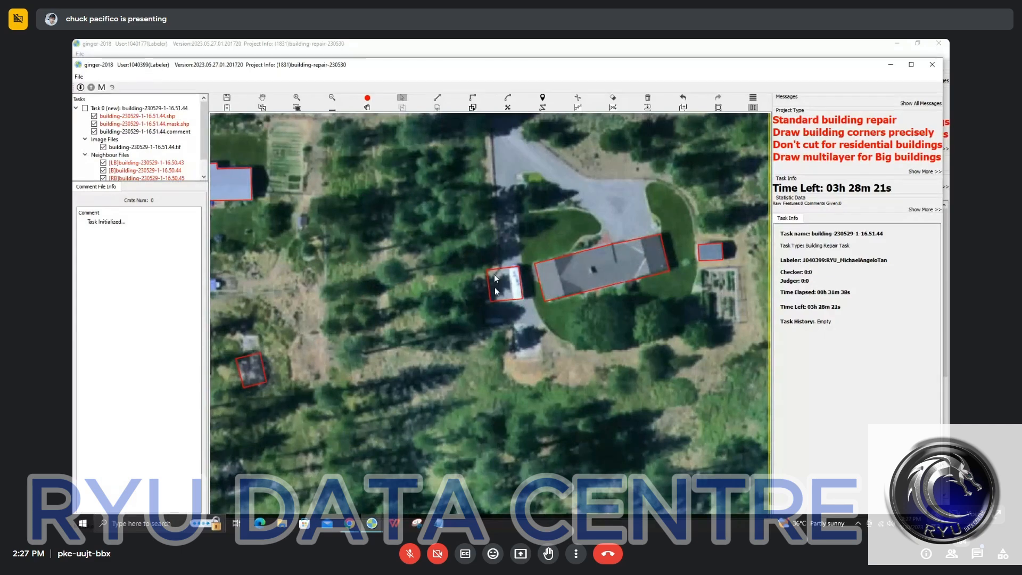
{"action": "scroll", "coordinate": [495, 291], "scroll_direction": "down", "scroll_amount": 3}
{"action": "scroll", "coordinate": [354, 325], "scroll_direction": "up", "scroll_amount": 2}
{"action": "key", "text": "space"}
{"action": "left_click_drag", "start_coordinate": [354, 325], "coordinate": [478, 250]}
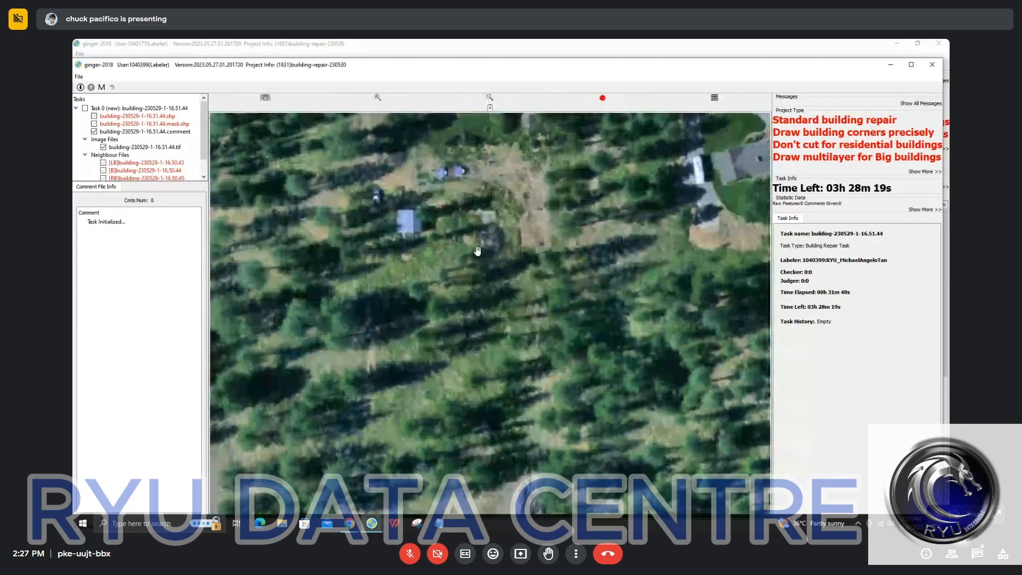
Reshape the L-shaped outline of the small blue roof into a plain rectangle
{"action": "scroll", "coordinate": [448, 235], "scroll_direction": "up", "scroll_amount": 3}
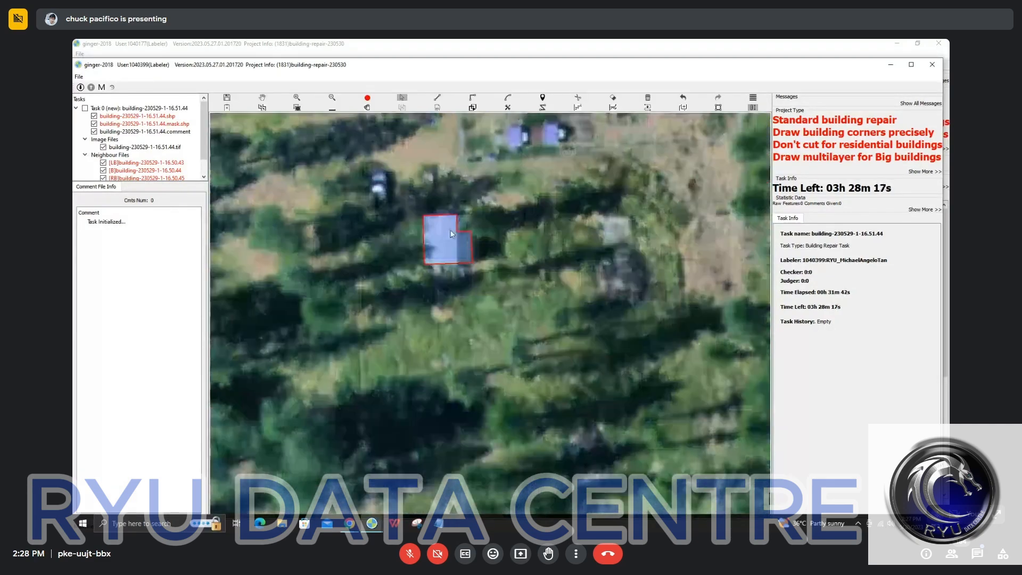
{"action": "key", "text": "space"}
{"action": "scroll", "coordinate": [490, 250], "scroll_direction": "down", "scroll_amount": 4}
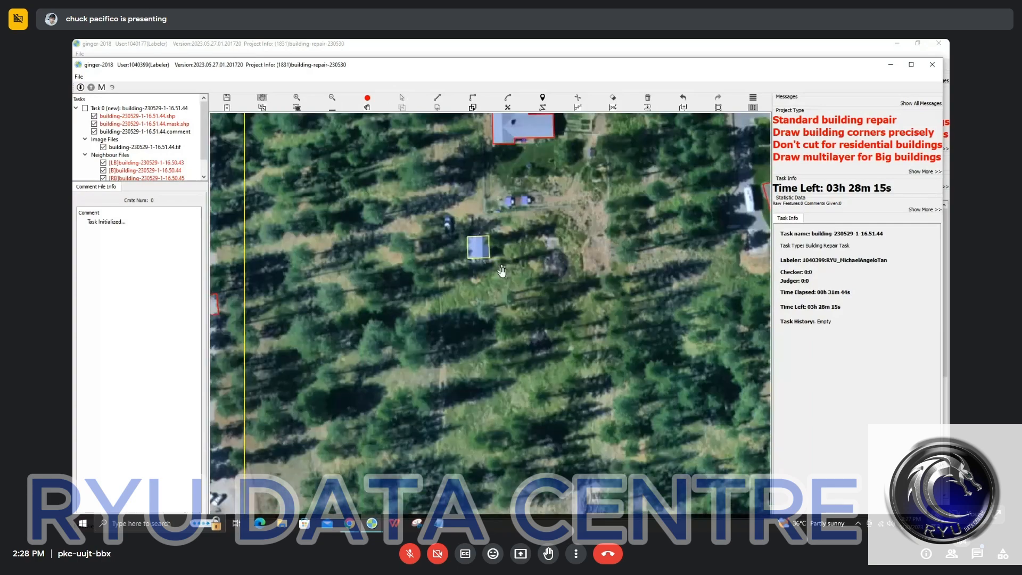
Delete the existing outlines of the large gabled gray house and the small patio structure on its southeastern side
{"action": "scroll", "coordinate": [504, 273], "scroll_direction": "down", "scroll_amount": 1}
{"action": "left_click_drag", "start_coordinate": [444, 298], "coordinate": [563, 252]}
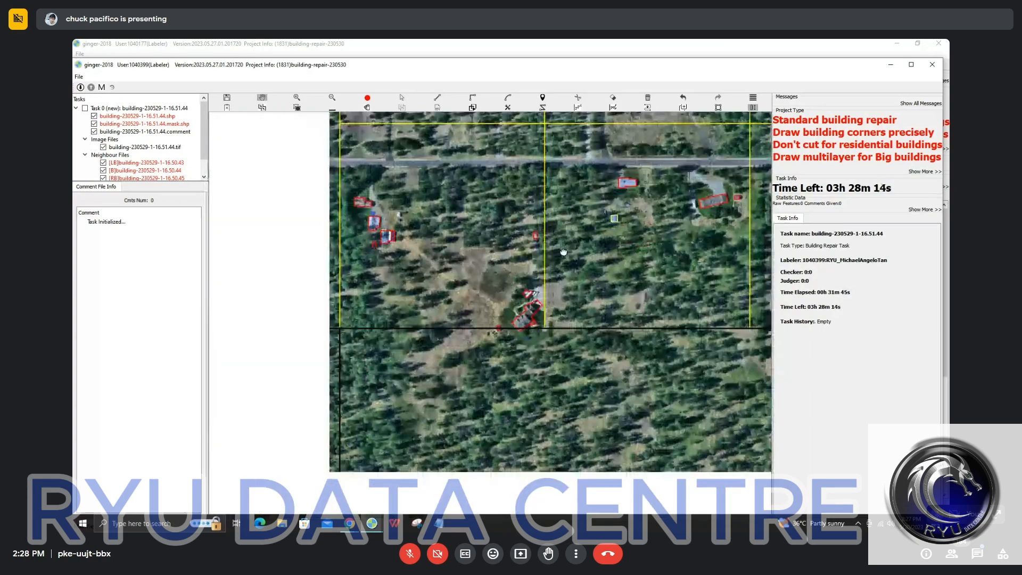
{"action": "scroll", "coordinate": [524, 308], "scroll_direction": "up", "scroll_amount": 5}
{"action": "key", "text": "Delete"}
{"action": "left_click", "coordinate": [535, 345]}
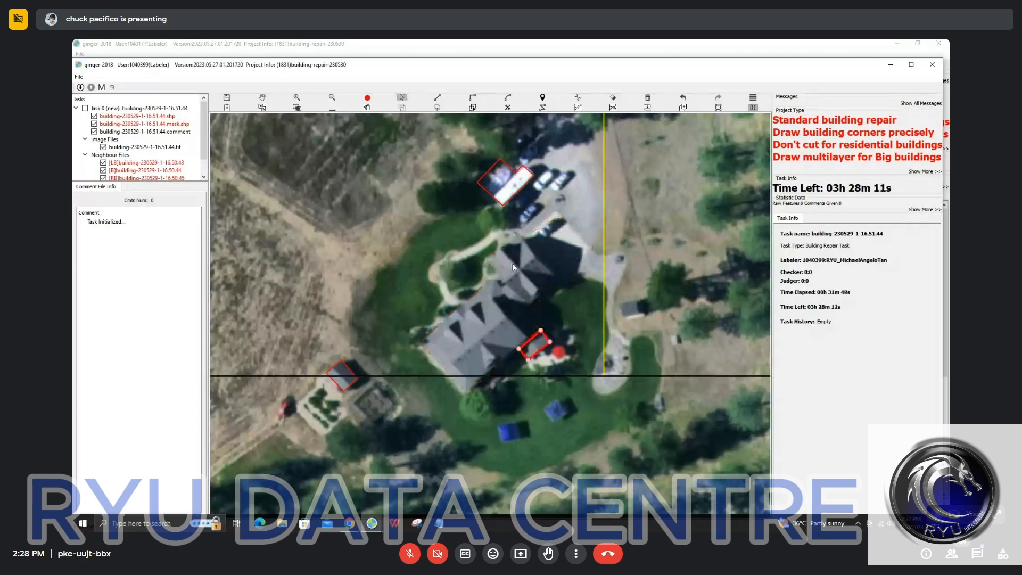
{"action": "key", "text": "Delete"}
Draw a single right-angled outline around the large gabled gray house, including its northeastern wing and small southeastern extension
{"action": "key", "text": "r"}
{"action": "left_click", "coordinate": [488, 278]}
{"action": "left_click", "coordinate": [421, 338]}
{"action": "left_click", "coordinate": [468, 393]}
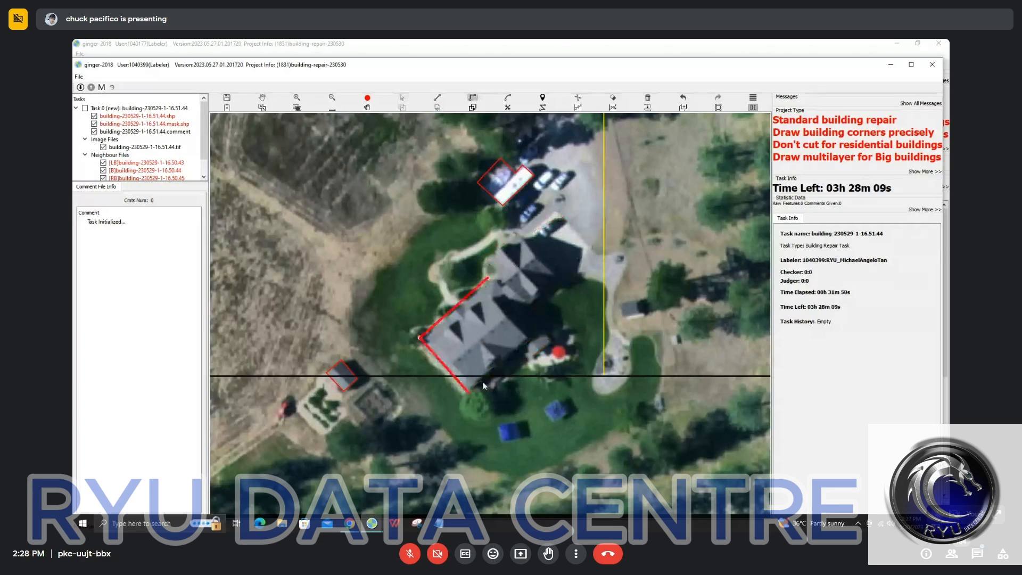
{"action": "left_click", "coordinate": [525, 345]}
{"action": "left_click", "coordinate": [535, 356]}
{"action": "left_click", "coordinate": [553, 339]}
{"action": "left_click", "coordinate": [529, 312]}
{"action": "left_click", "coordinate": [564, 280]}
{"action": "left_click", "coordinate": [522, 232]}
{"action": "left_click", "coordinate": [491, 260]}
{"action": "left_click", "coordinate": [499, 268]}
{"action": "left_click", "coordinate": [488, 278]}
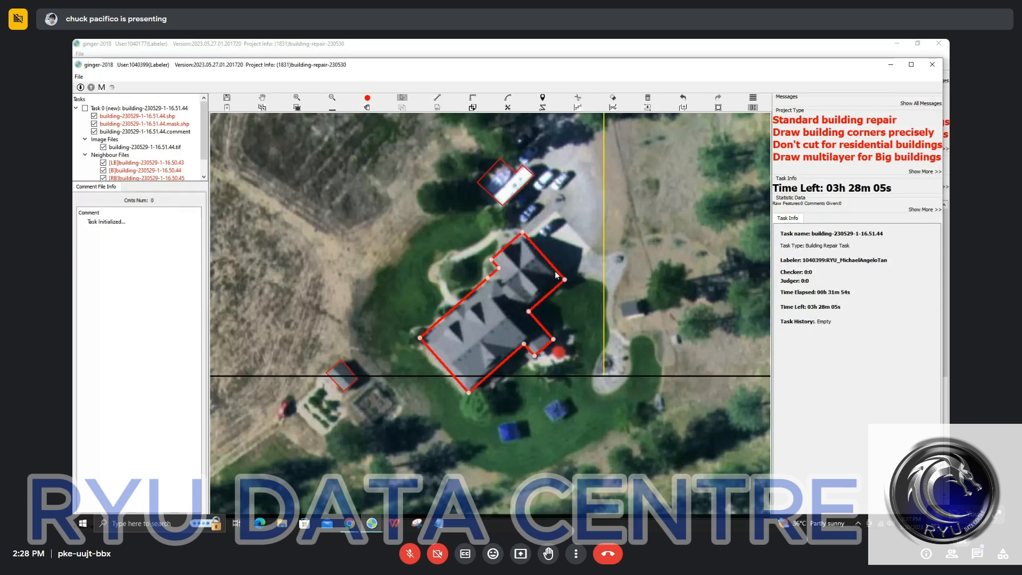
Delete the false outline around the white trailer and parked vehicle north of the large gabled house
{"action": "left_click", "coordinate": [513, 181]}
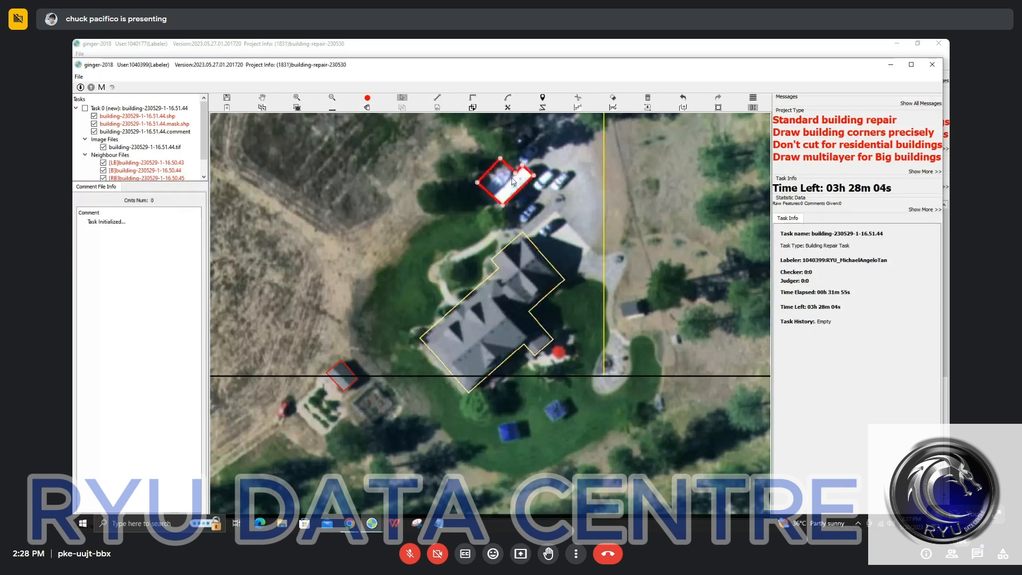
{"action": "key", "text": "Delete"}
{"action": "scroll", "coordinate": [514, 181], "scroll_direction": "down", "scroll_amount": 1}
{"action": "left_click_drag", "start_coordinate": [495, 128], "coordinate": [543, 358]}
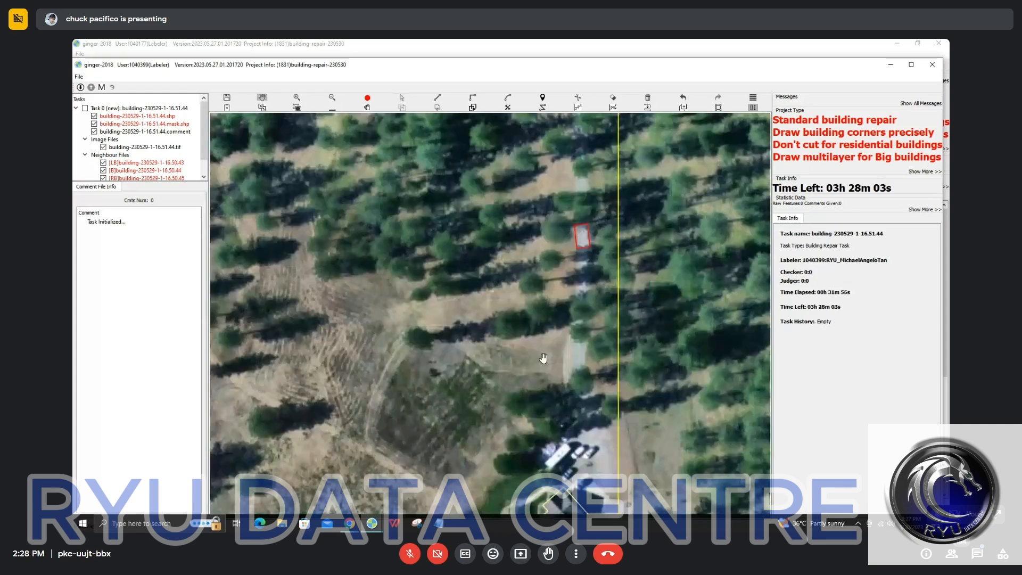
Limit the outlining at the blue-roofed shed to the shed itself, removing the part over the adjacent white trailers
{"action": "left_click_drag", "start_coordinate": [240, 216], "coordinate": [464, 314]}
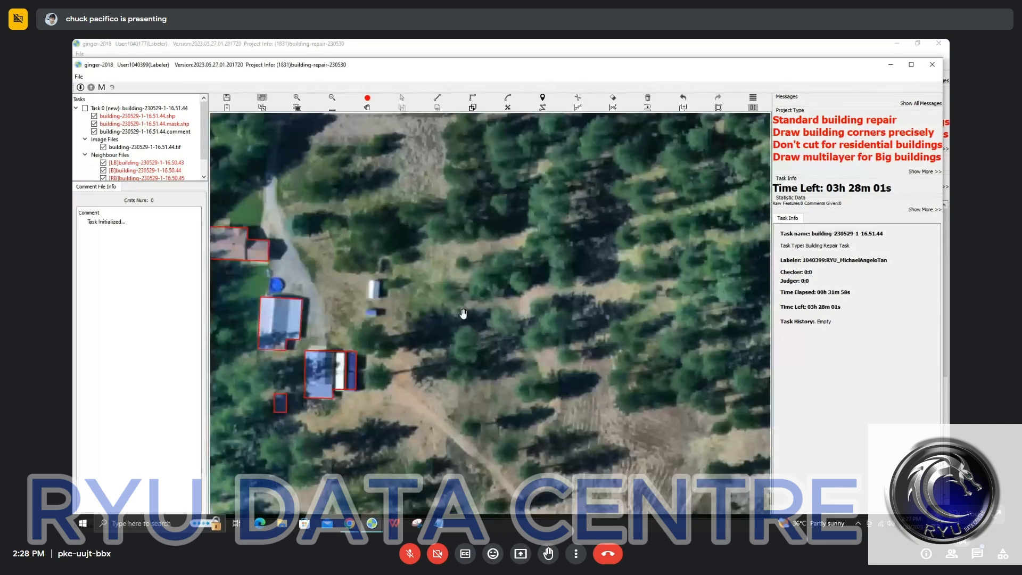
{"action": "scroll", "coordinate": [504, 290], "scroll_direction": "up", "scroll_amount": 1}
{"action": "left_click_drag", "start_coordinate": [334, 365], "coordinate": [590, 326]}
{"action": "key", "text": "s"}
{"action": "left_click", "coordinate": [502, 340]}
{"action": "key", "text": "Delete"}
{"action": "scroll", "coordinate": [556, 319], "scroll_direction": "down", "scroll_amount": 2}
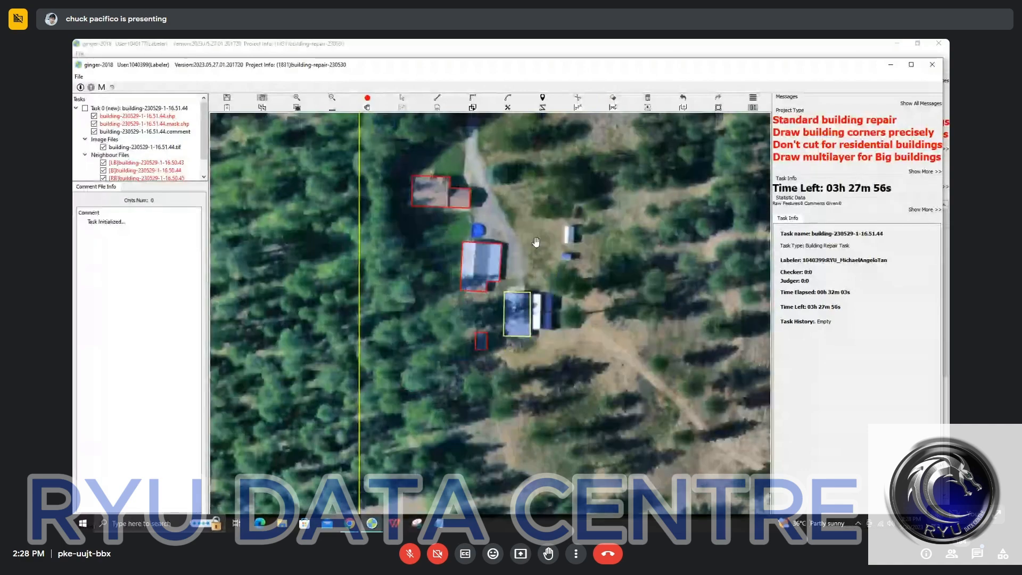
Review the outlines across the whole task area and submit the files of task building-230529-1-16.51.44
{"action": "left_click_drag", "start_coordinate": [457, 208], "coordinate": [461, 297]}
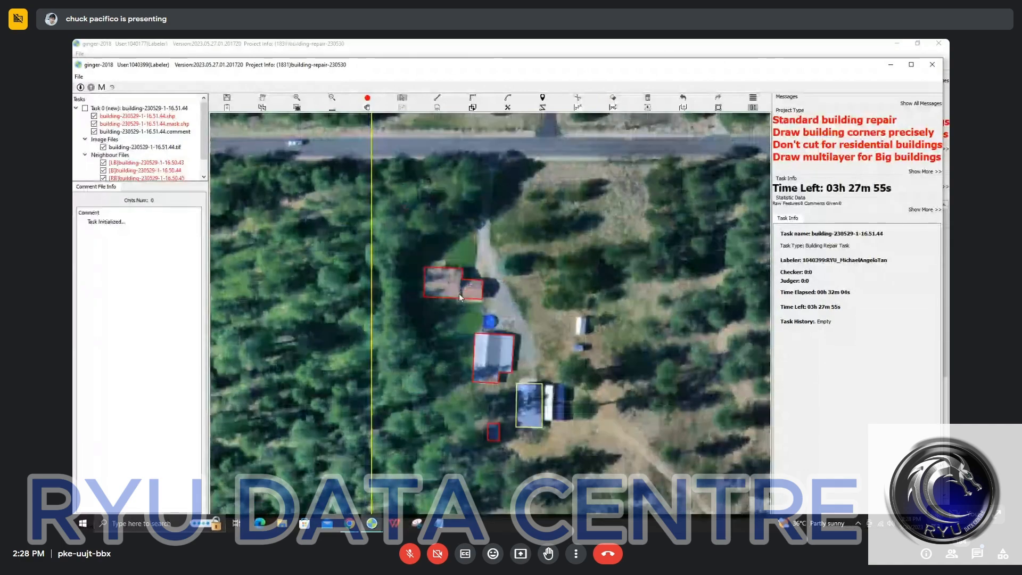
{"action": "scroll", "coordinate": [458, 293], "scroll_direction": "down", "scroll_amount": 5}
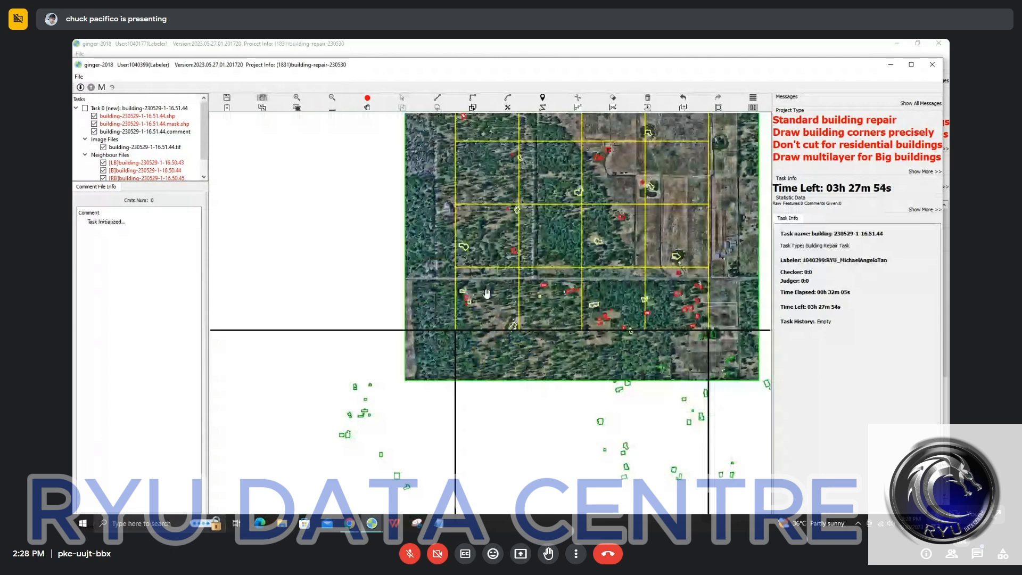
{"action": "scroll", "coordinate": [487, 294], "scroll_direction": "down", "scroll_amount": 2}
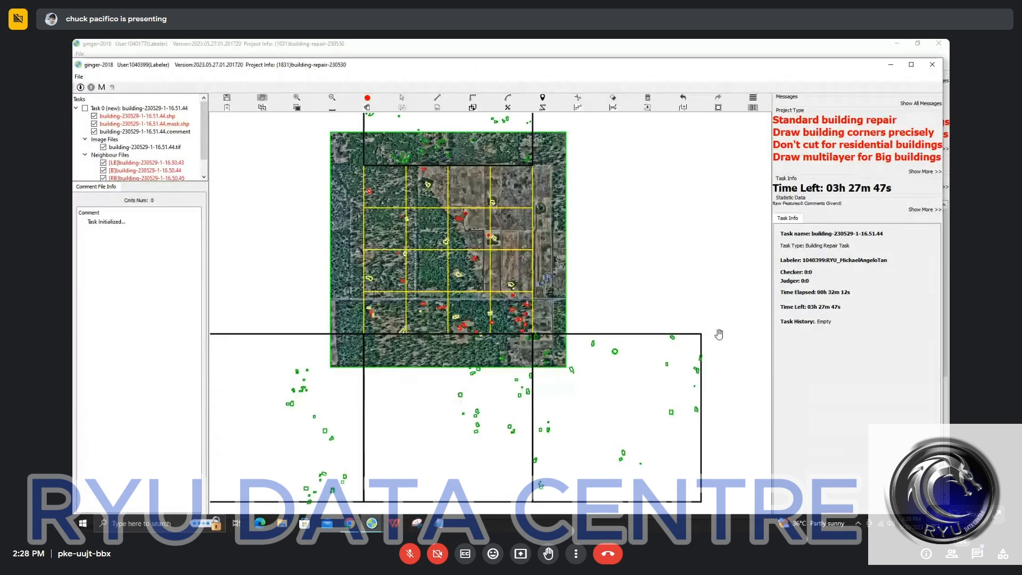
{"action": "scroll", "coordinate": [456, 280], "scroll_direction": "down", "scroll_amount": 1}
{"action": "scroll", "coordinate": [485, 315], "scroll_direction": "up", "scroll_amount": 2}
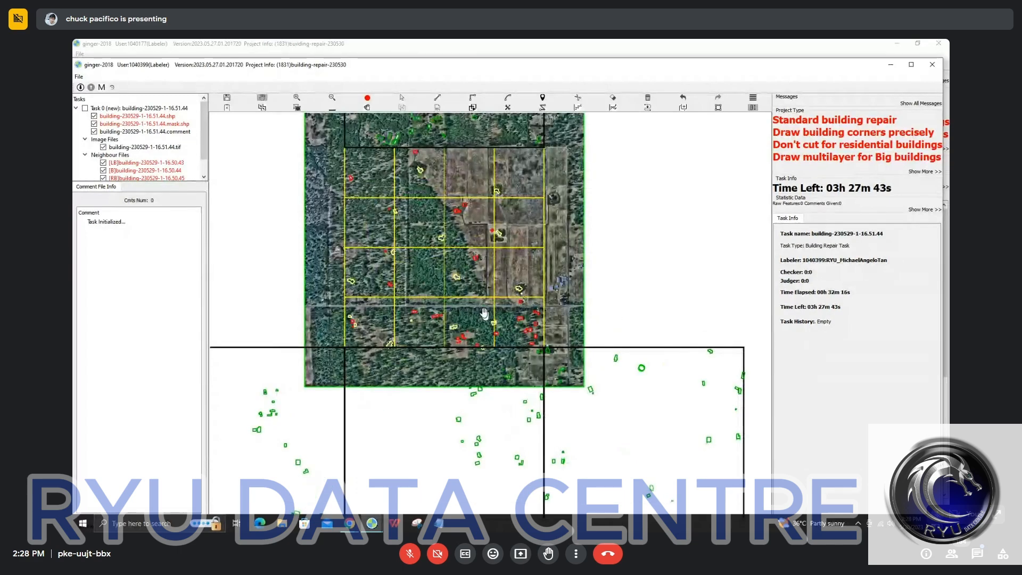
{"action": "key", "text": "ctrl+s"}
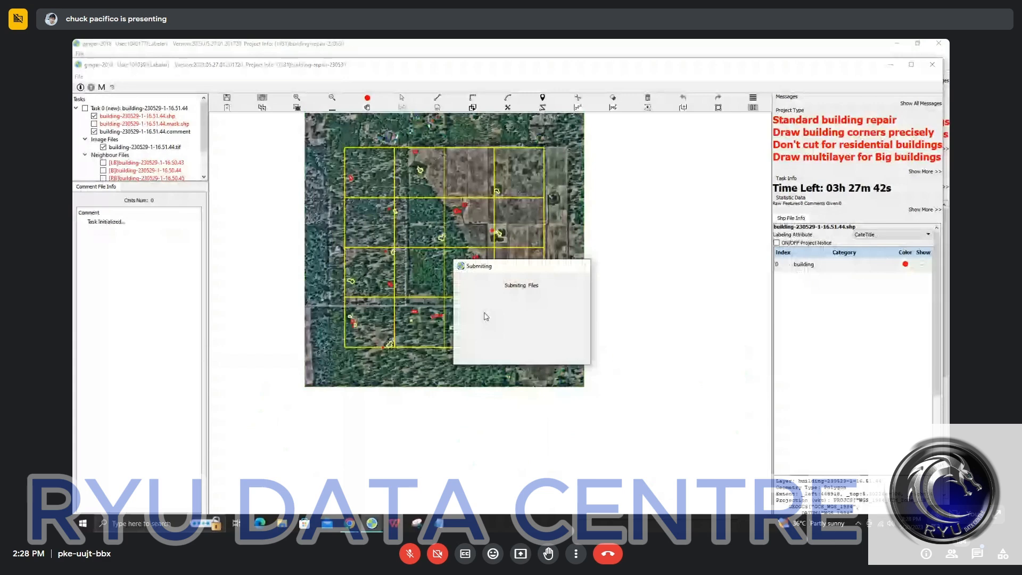